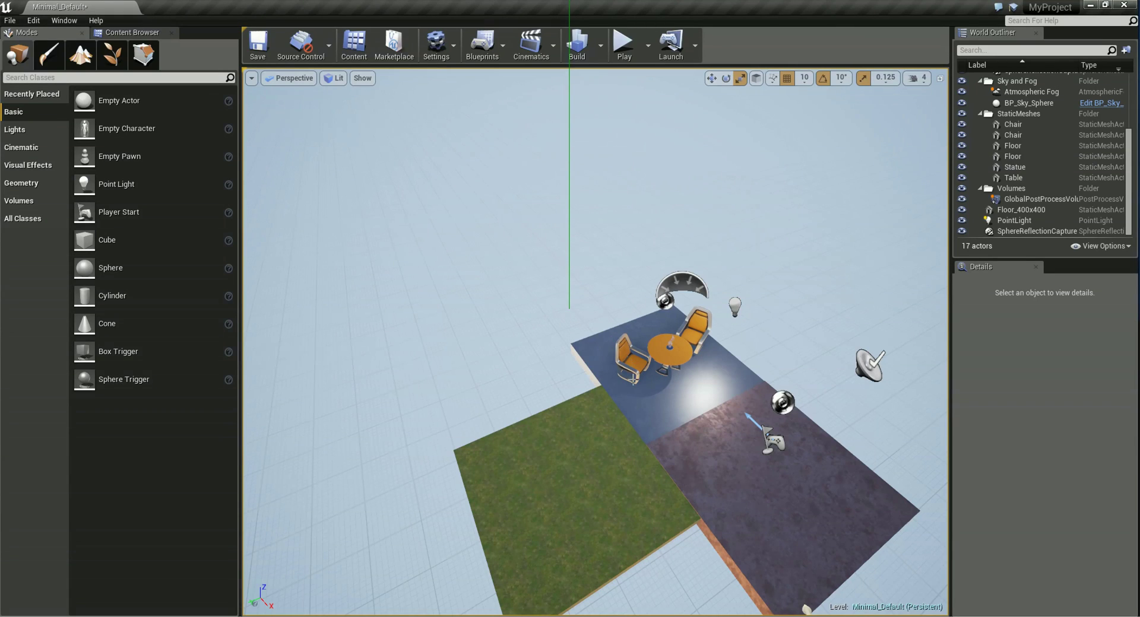
Add a 200×200×200 additive Box brush from the Geometry brush types into the level
{"action": "left_click_drag", "start_coordinate": [622, 385], "coordinate": [635, 416]}
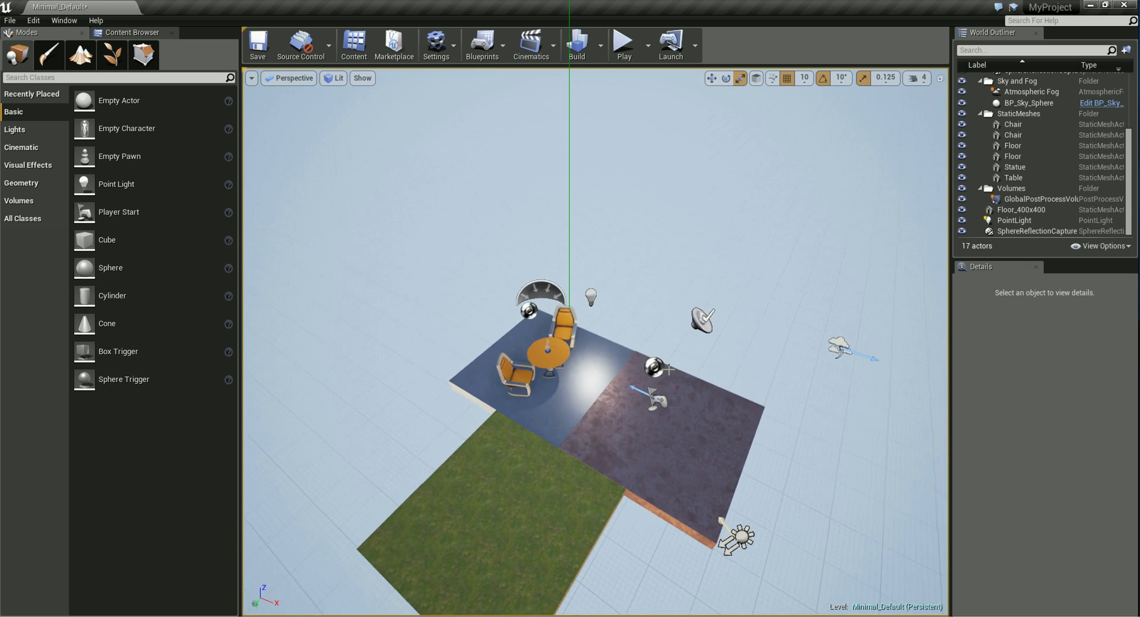
{"action": "scroll", "coordinate": [635, 415], "scroll_direction": "up", "scroll_amount": 2}
{"action": "scroll", "coordinate": [650, 381], "scroll_direction": "up", "scroll_amount": 3}
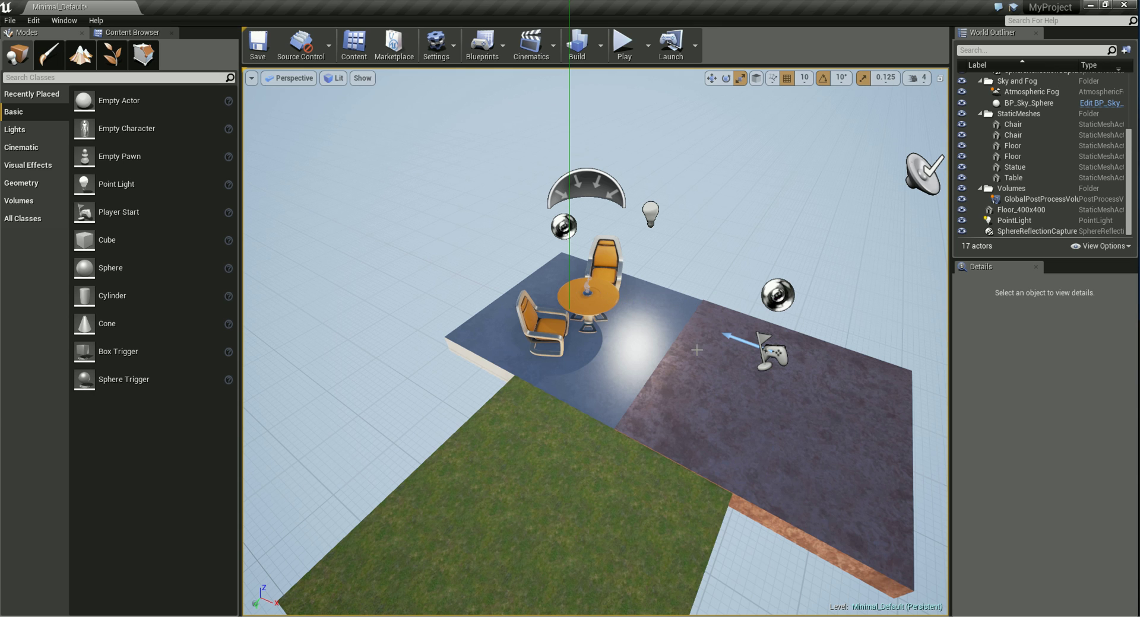
{"action": "left_click_drag", "start_coordinate": [508, 428], "coordinate": [609, 392], "text": "alt"}
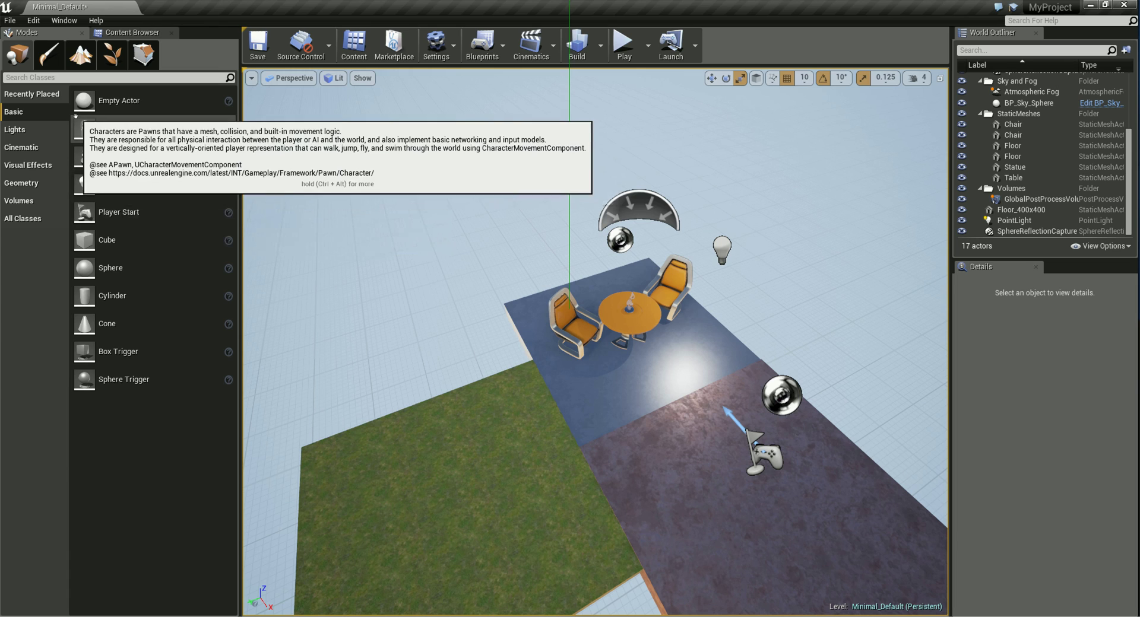
{"action": "left_click", "coordinate": [116, 33]}
{"action": "left_click", "coordinate": [37, 33]}
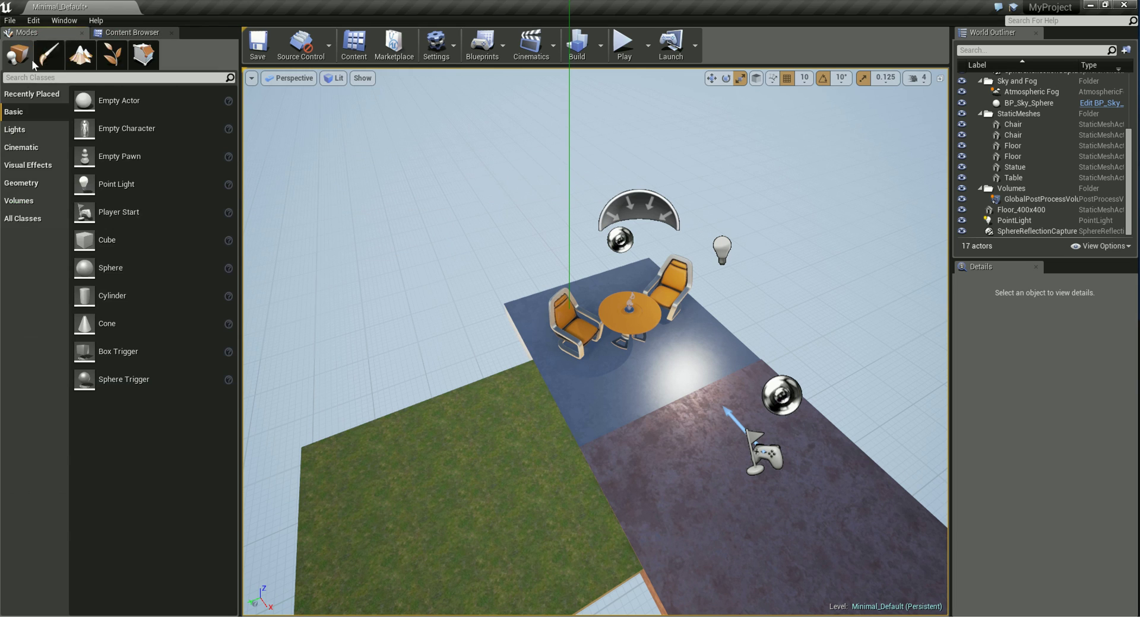
{"action": "left_click", "coordinate": [34, 181]}
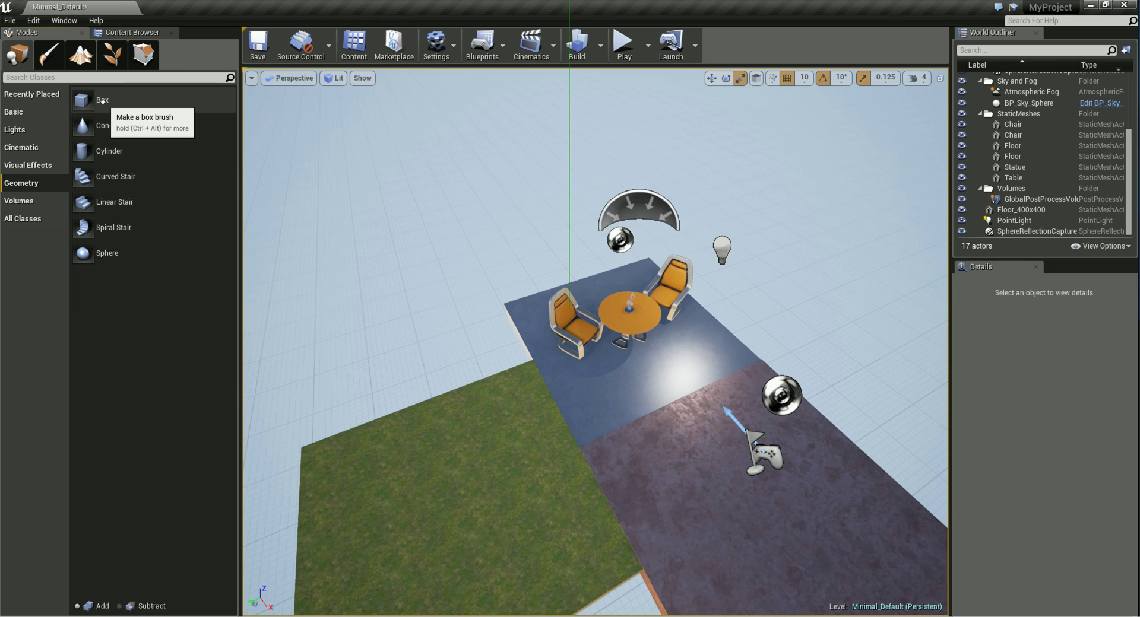
{"action": "left_click_drag", "start_coordinate": [103, 101], "coordinate": [526, 273]}
{"action": "mouse_move", "coordinate": [525, 273]}
{"action": "right_mouse_down"}
{"action": "mouse_move", "coordinate": [427, 362]}
{"action": "mouse_move", "coordinate": [582, 337]}
{"action": "right_mouse_up"}
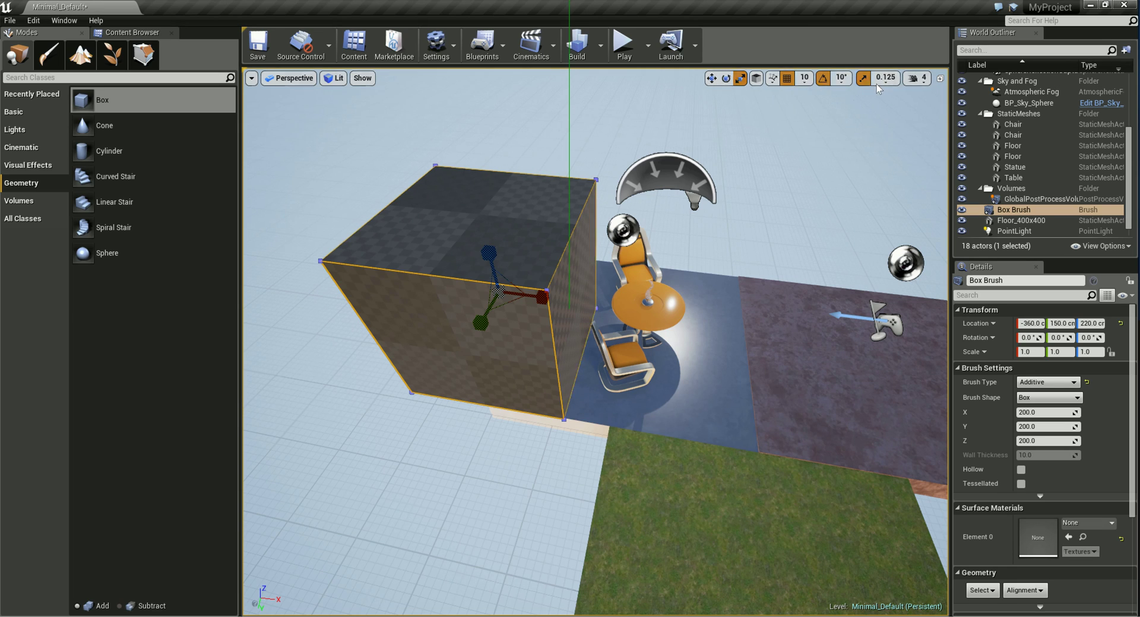
Switch to the translate gizmo and drop the box brush onto the floor with End
{"action": "left_click", "coordinate": [711, 79]}
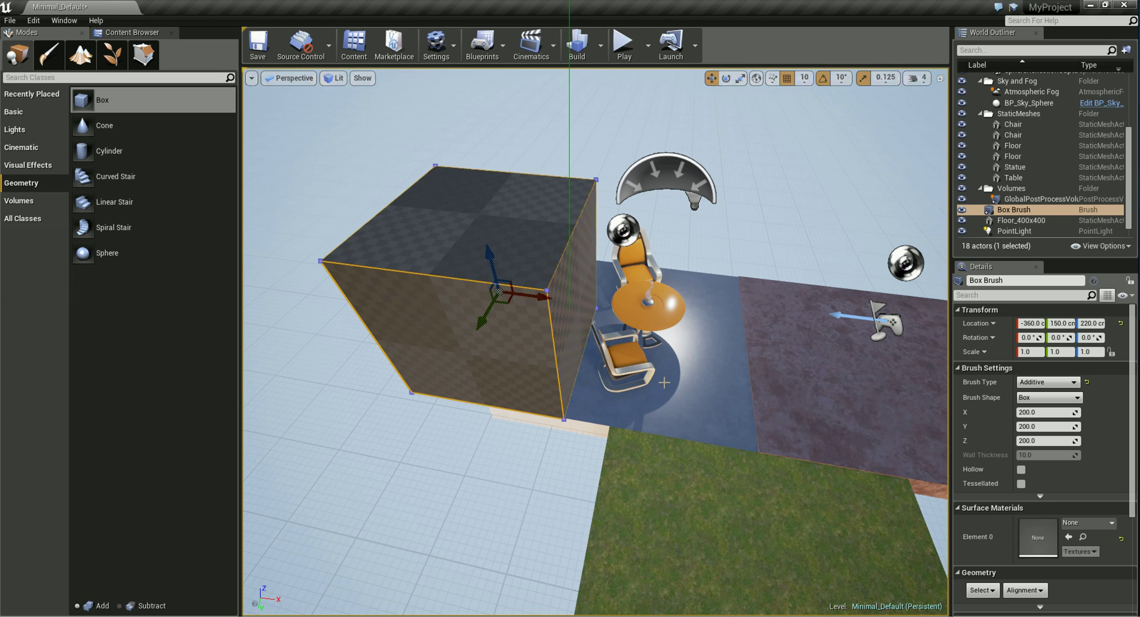
{"action": "scroll", "coordinate": [658, 392], "scroll_direction": "up", "scroll_amount": 2}
{"action": "scroll", "coordinate": [618, 460], "scroll_direction": "up", "scroll_amount": 2}
{"action": "scroll", "coordinate": [617, 457], "scroll_direction": "up", "scroll_amount": 2}
{"action": "scroll", "coordinate": [620, 447], "scroll_direction": "up", "scroll_amount": 2}
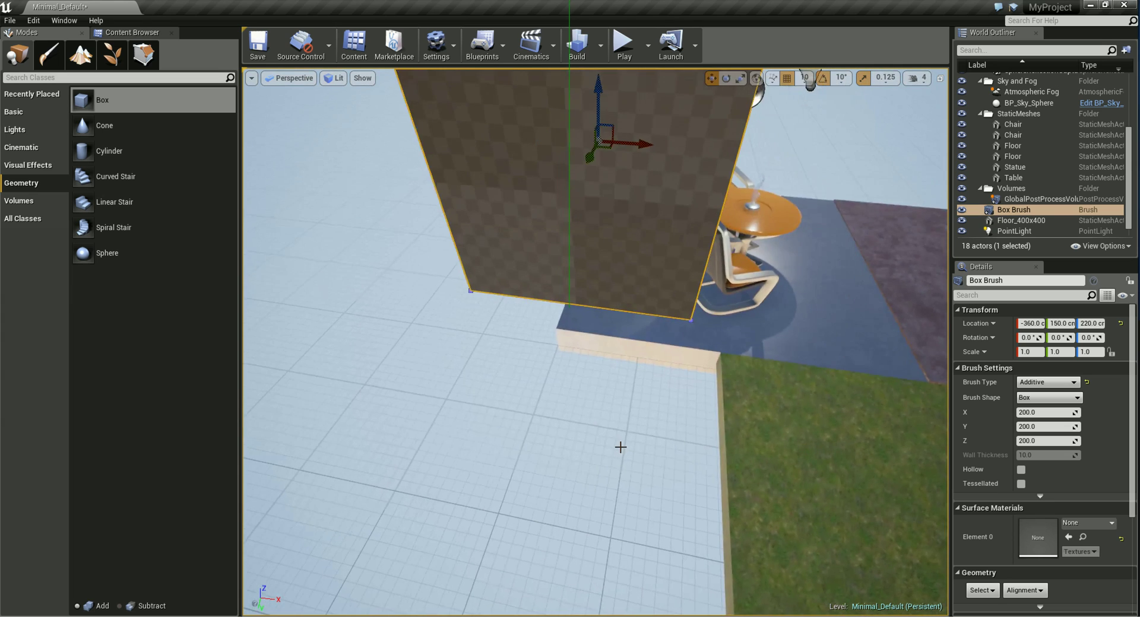
{"action": "scroll", "coordinate": [662, 380], "scroll_direction": "down", "scroll_amount": 3}
{"action": "key", "text": "End"}
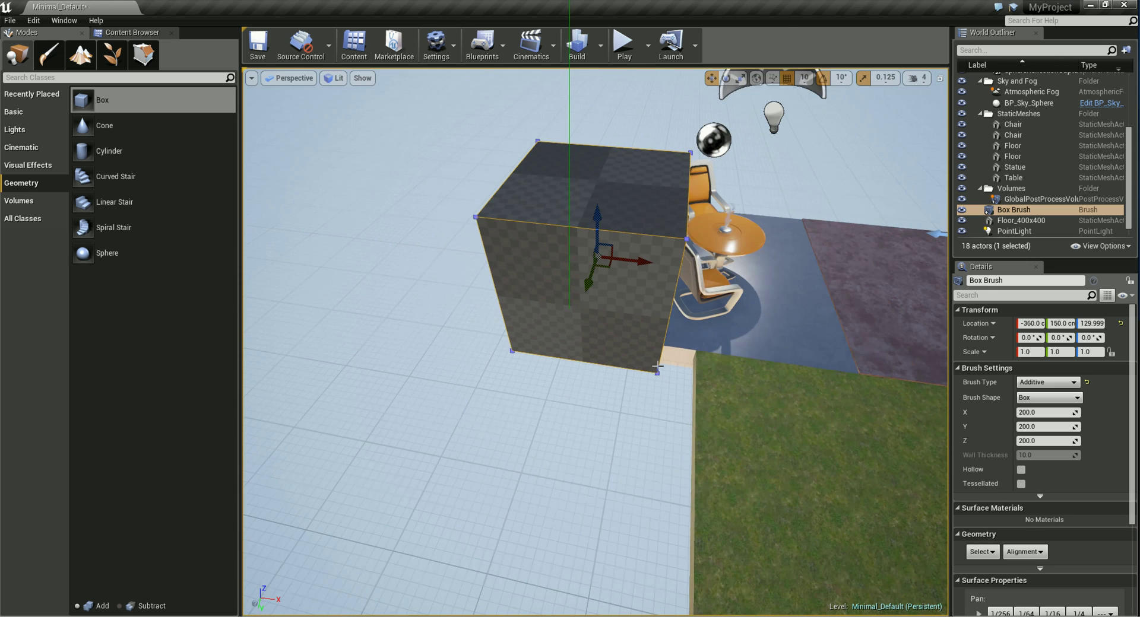
Move the box brush beside the table to -360, -100, 129.999
{"action": "right_click_drag", "start_coordinate": [662, 362], "coordinate": [650, 379]}
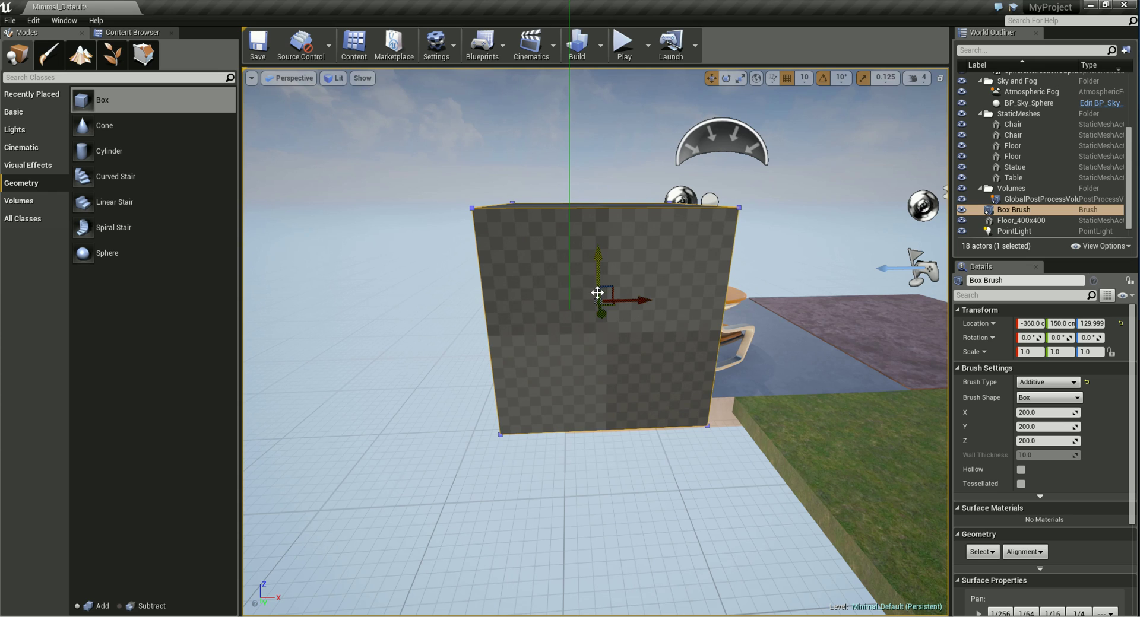
{"action": "right_click_drag", "start_coordinate": [577, 432], "coordinate": [601, 430]}
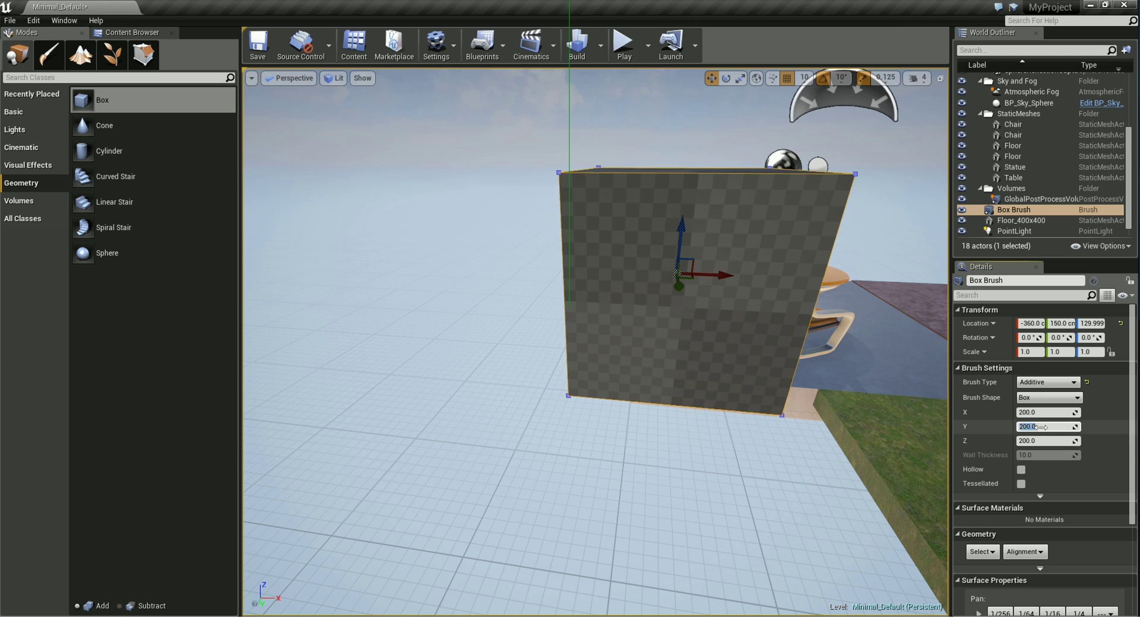
{"action": "left_click", "coordinate": [1018, 427]}
{"action": "left_click", "coordinate": [900, 379]}
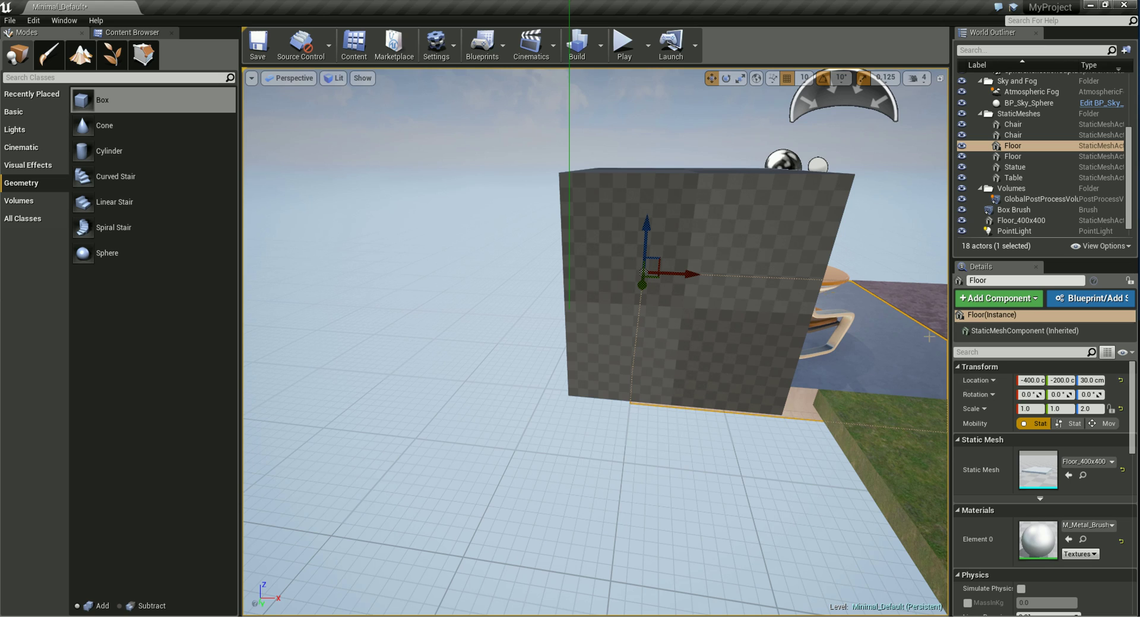
{"action": "left_click", "coordinate": [647, 215]}
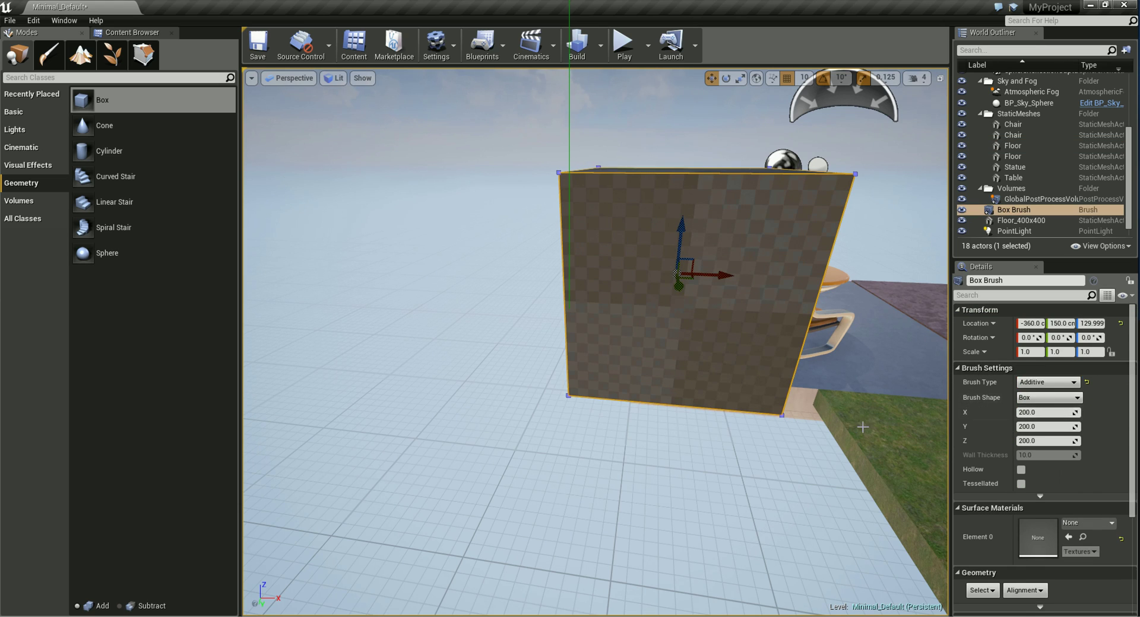
{"action": "left_click_drag", "start_coordinate": [867, 418], "coordinate": [914, 475]}
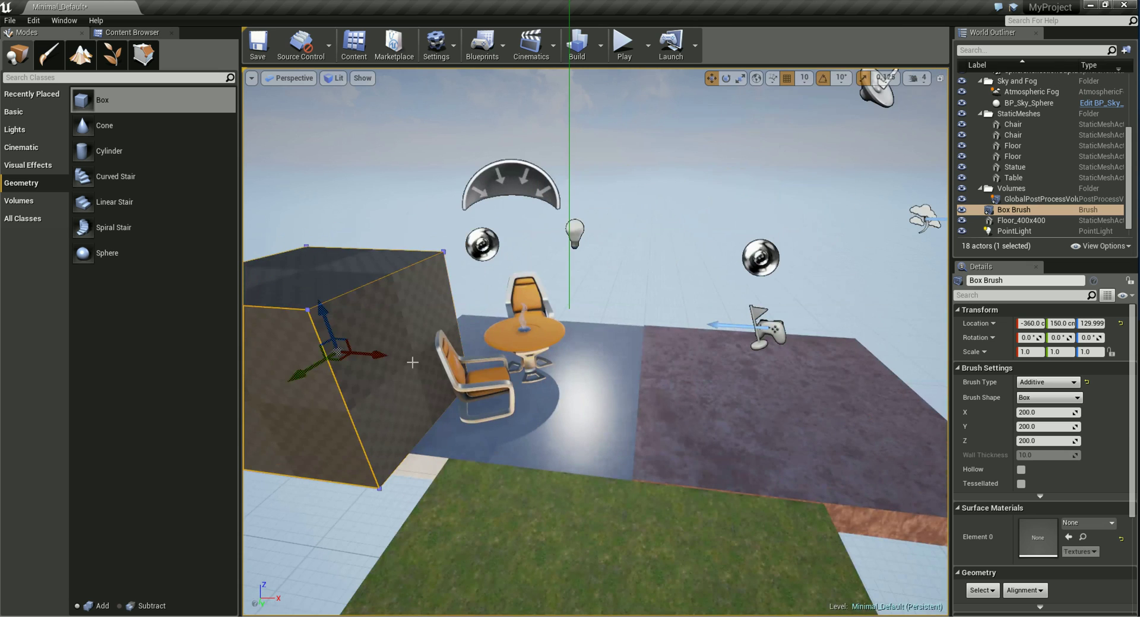
{"action": "left_click_drag", "start_coordinate": [304, 372], "coordinate": [422, 292]}
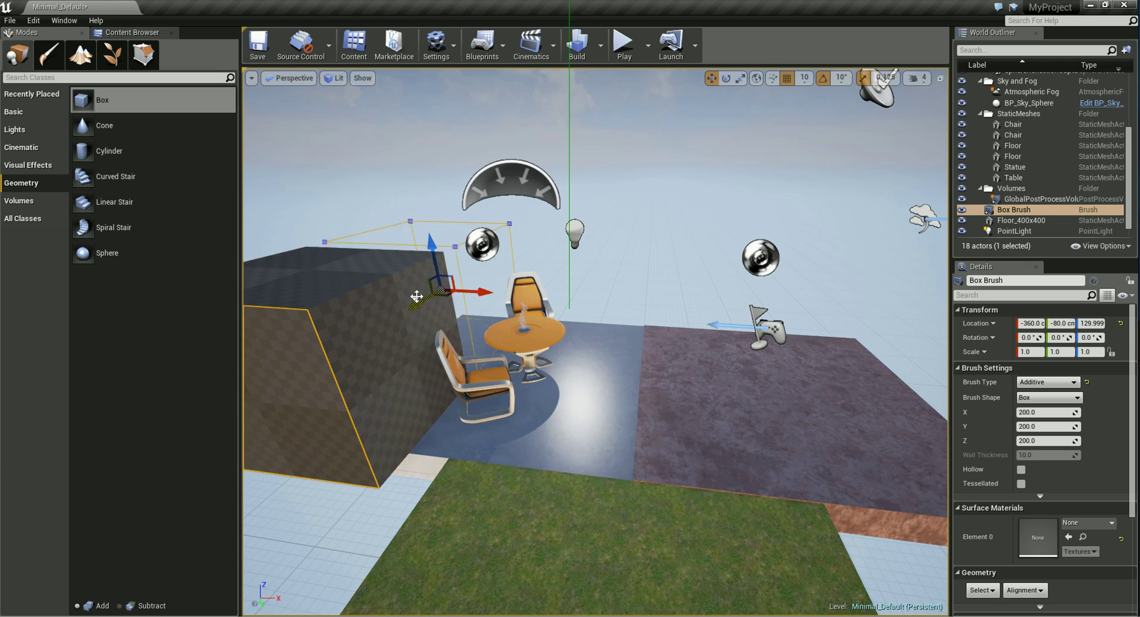
{"action": "left_click_drag", "start_coordinate": [426, 290], "coordinate": [422, 295]}
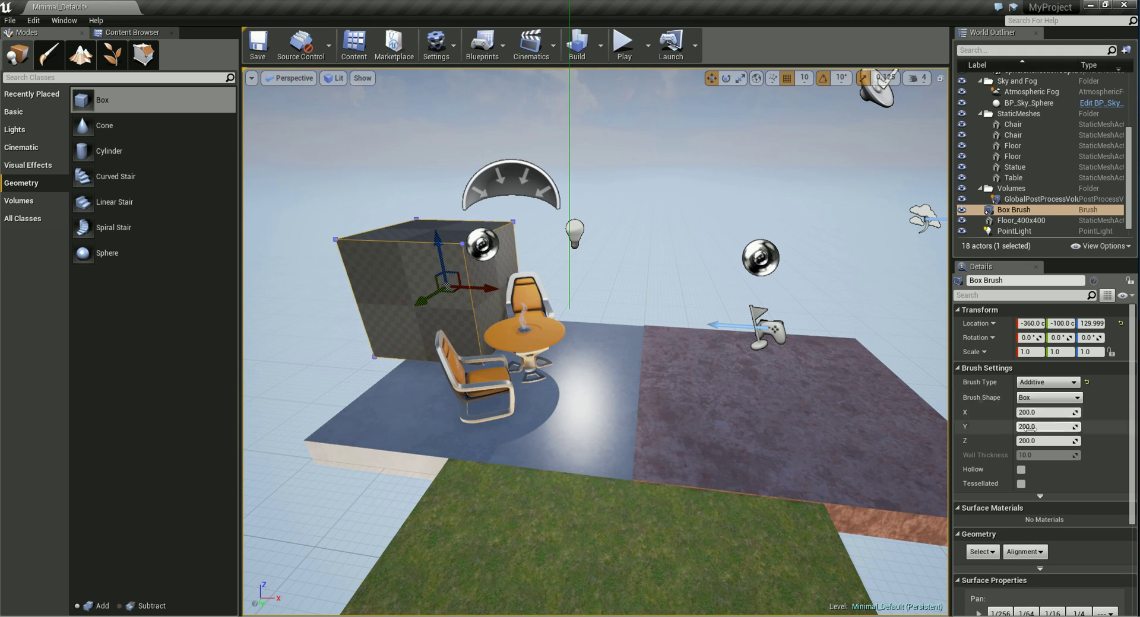
Set the brush X size to 300 and Y thickness to 10, making a thin slab
{"action": "left_click", "coordinate": [1046, 411]}
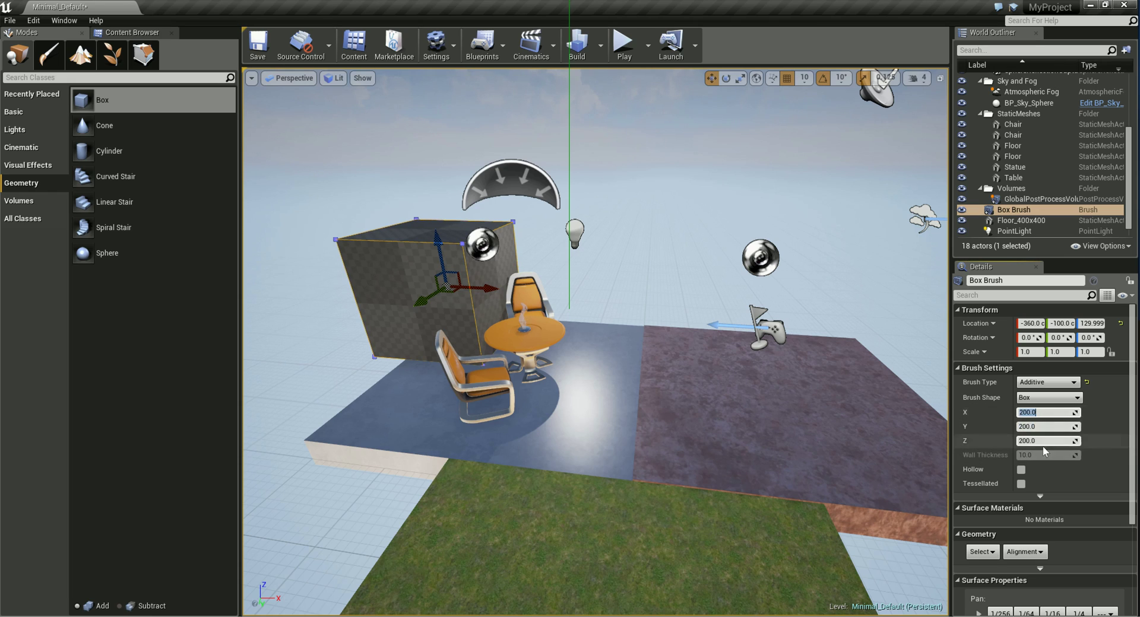
{"action": "type", "text": "300"}
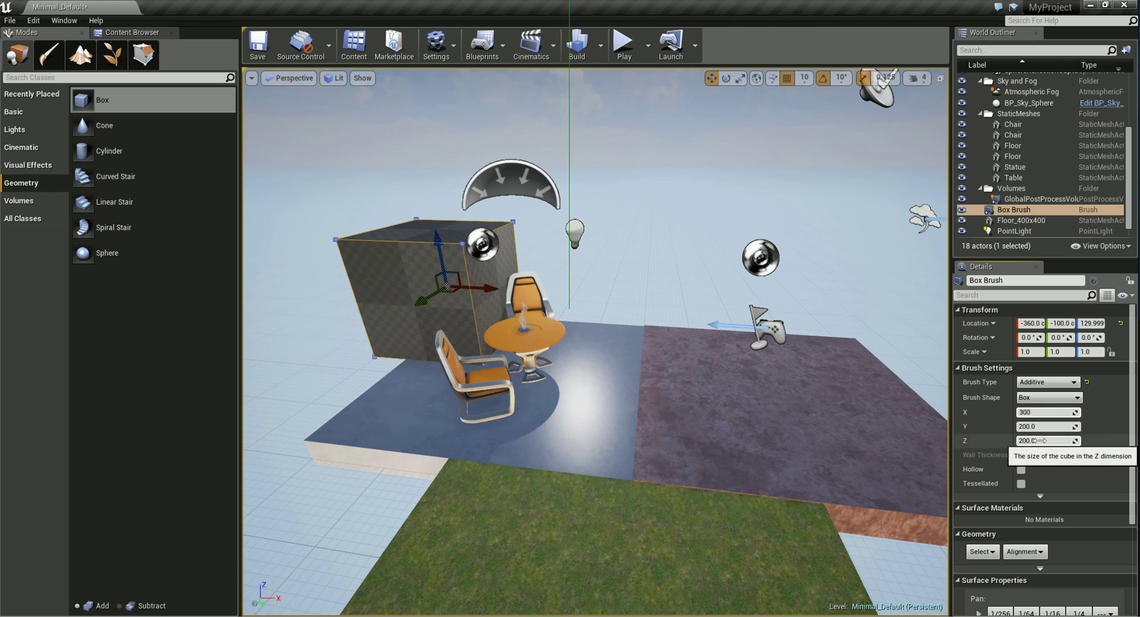
{"action": "key", "text": "Return"}
{"action": "left_click_drag", "start_coordinate": [437, 293], "coordinate": [452, 282]}
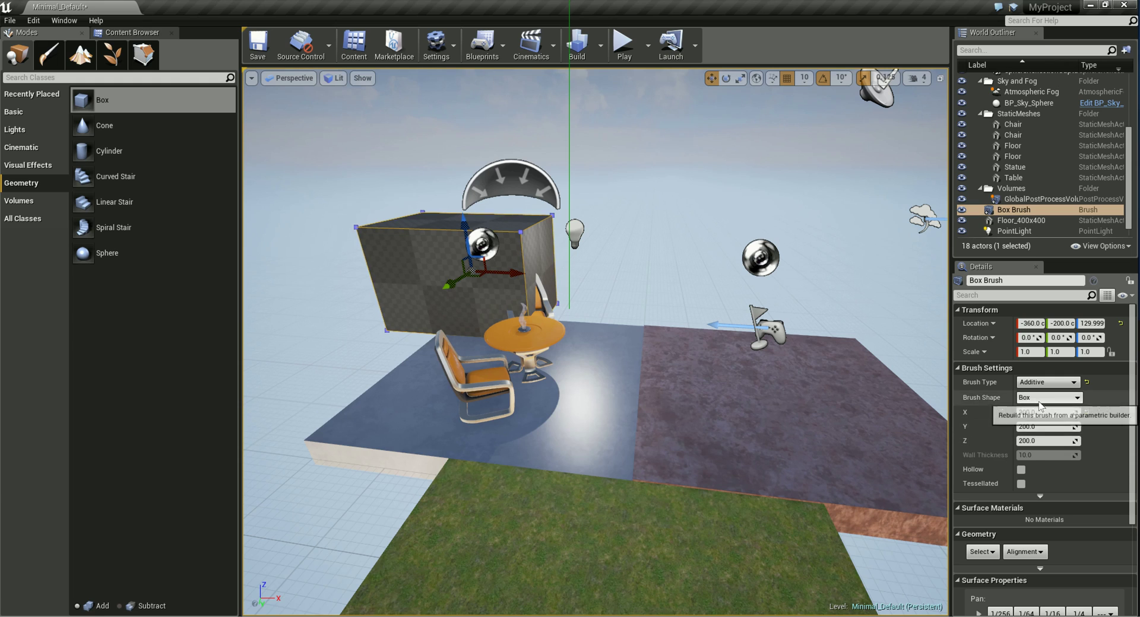
{"action": "left_click", "coordinate": [1042, 424]}
{"action": "type", "text": "10"}
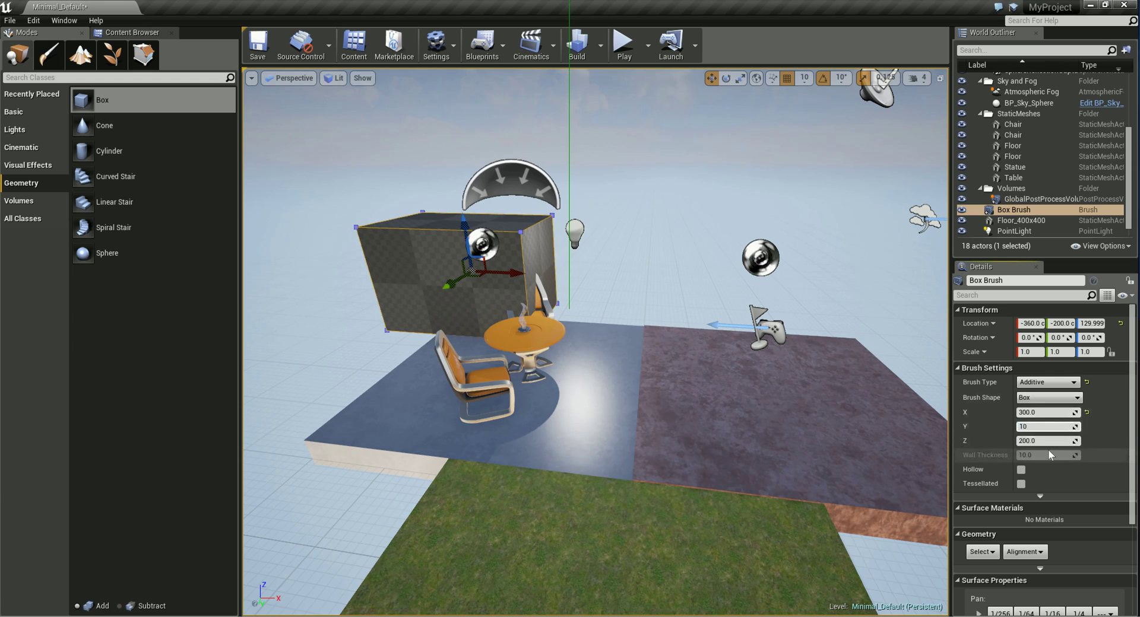
{"action": "key", "text": "Return"}
Lengthen the wall to 400 and align it with the floor edge at -200, -200
{"action": "mouse_move", "coordinate": [834, 375]}
{"action": "right_mouse_down"}
{"action": "mouse_move", "coordinate": [836, 362]}
{"action": "mouse_move", "coordinate": [811, 348]}
{"action": "mouse_move", "coordinate": [804, 376]}
{"action": "right_mouse_up"}
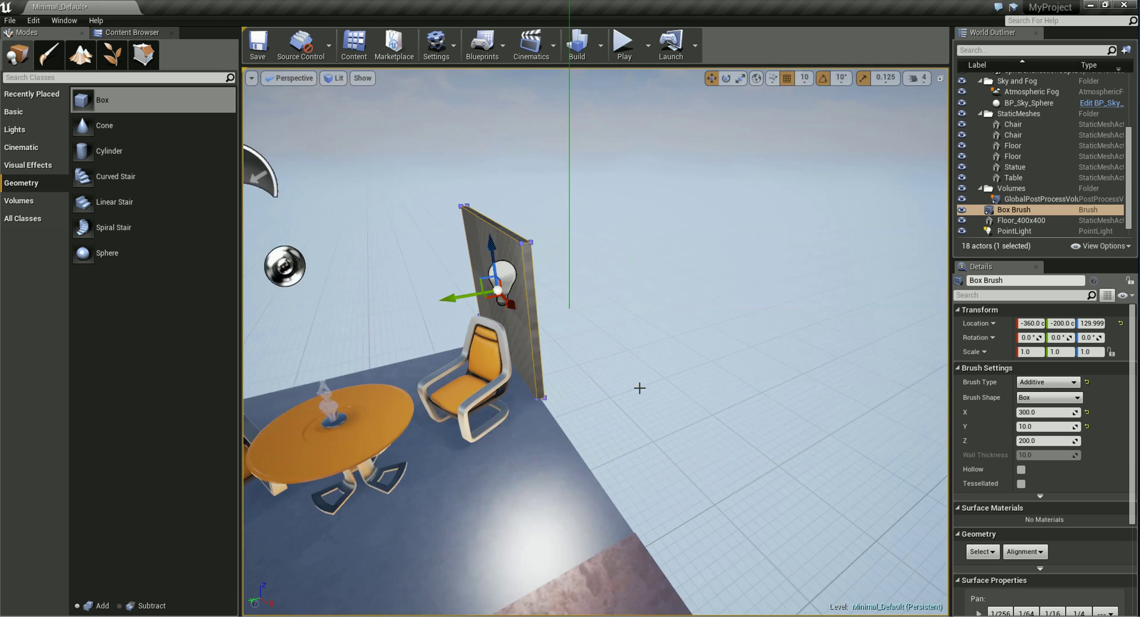
{"action": "right_click_drag", "start_coordinate": [639, 388], "coordinate": [624, 375]}
{"action": "right_click_drag", "start_coordinate": [608, 427], "coordinate": [608, 428]}
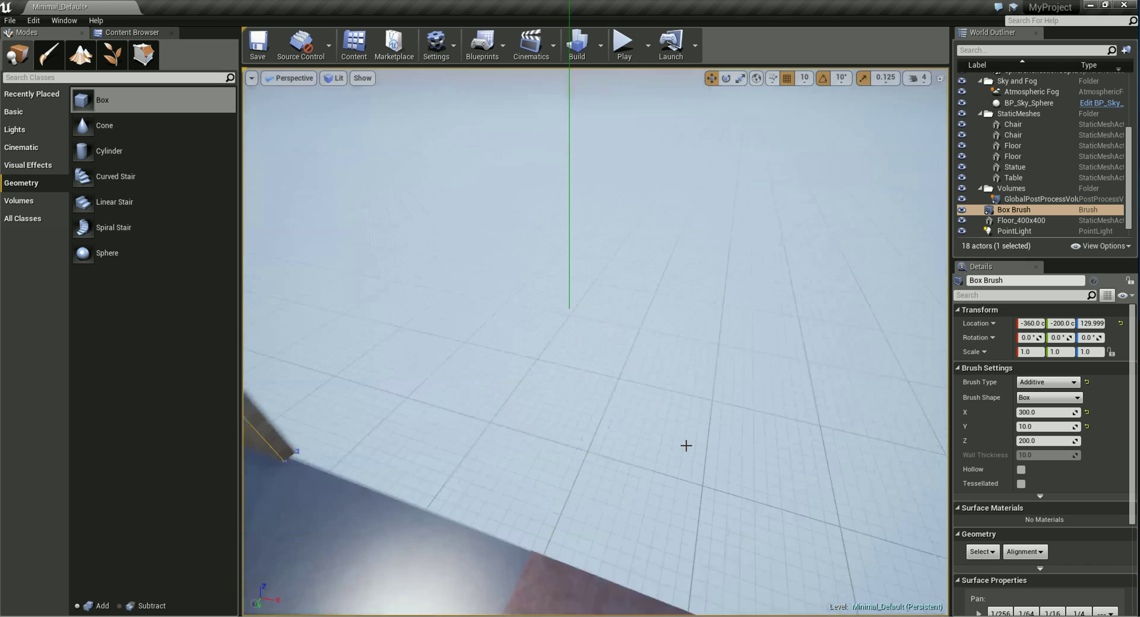
{"action": "key", "text": "f"}
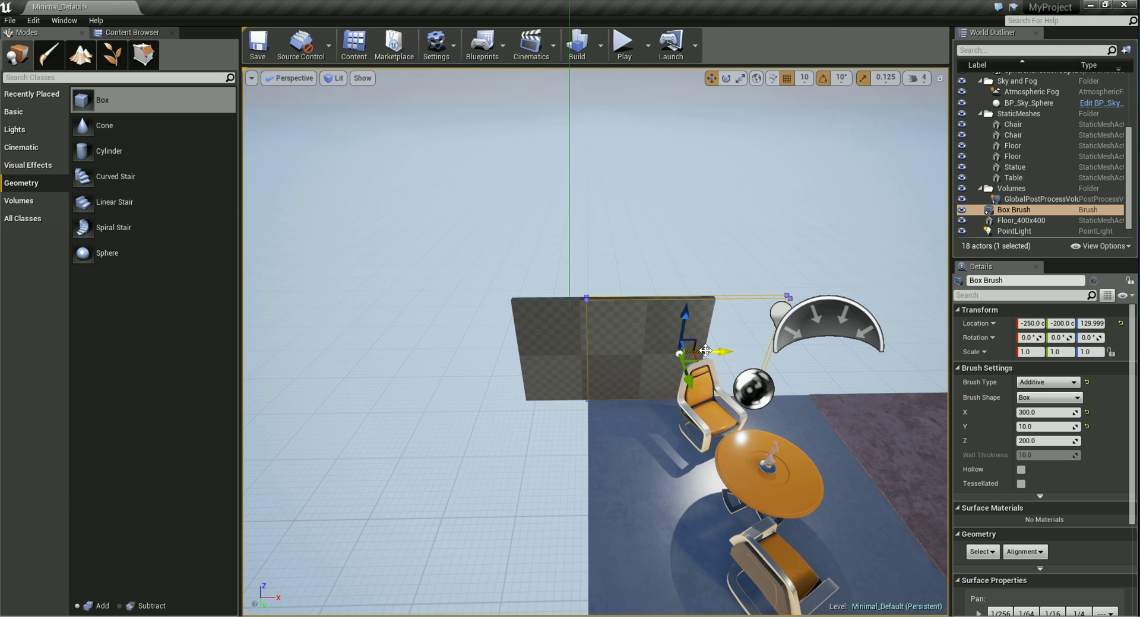
{"action": "left_click_drag", "start_coordinate": [637, 355], "coordinate": [841, 371]}
{"action": "mouse_move", "coordinate": [842, 371]}
{"action": "right_mouse_down"}
{"action": "mouse_move", "coordinate": [835, 401]}
{"action": "mouse_move", "coordinate": [890, 407]}
{"action": "right_mouse_up"}
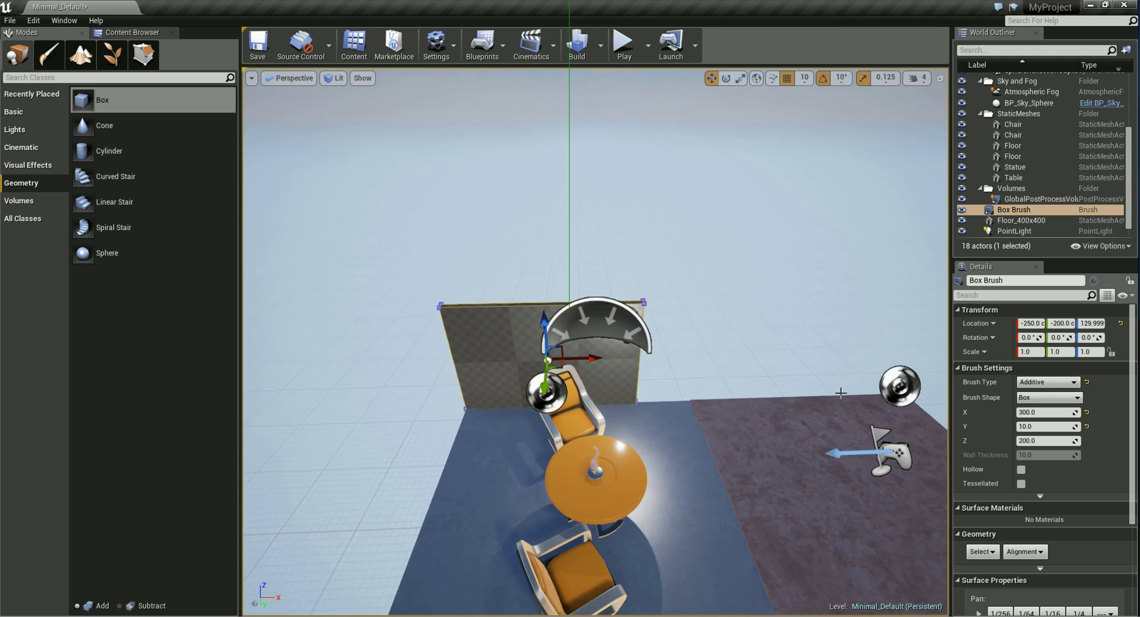
{"action": "left_click", "coordinate": [1036, 413]}
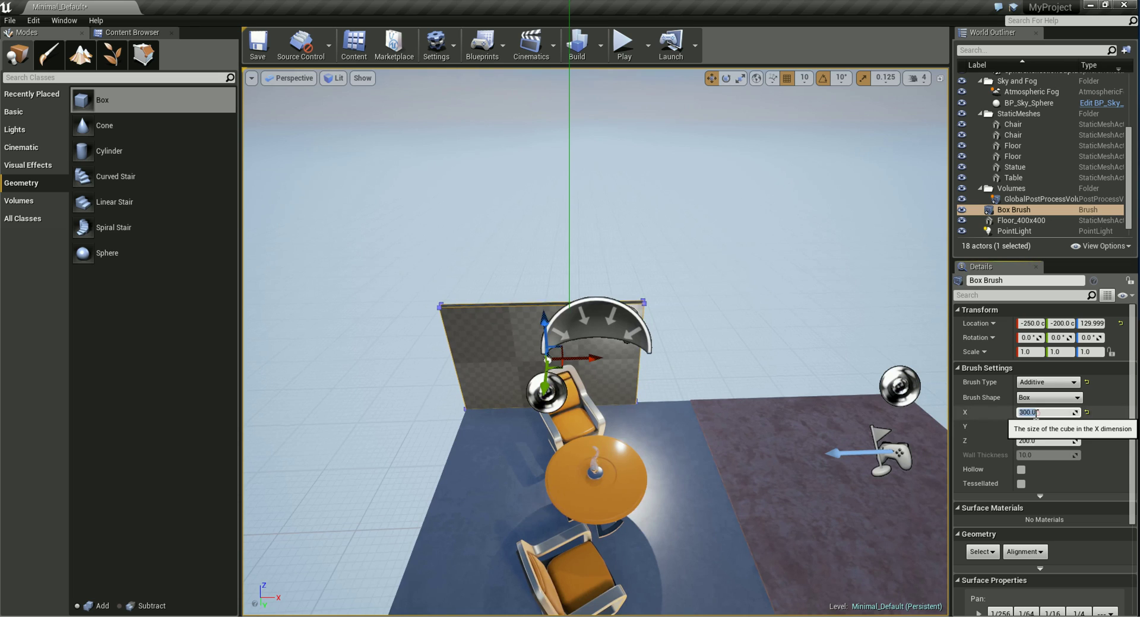
{"action": "type", "text": "400"}
{"action": "key", "text": "Return"}
{"action": "left_click_drag", "start_coordinate": [585, 359], "coordinate": [617, 357]}
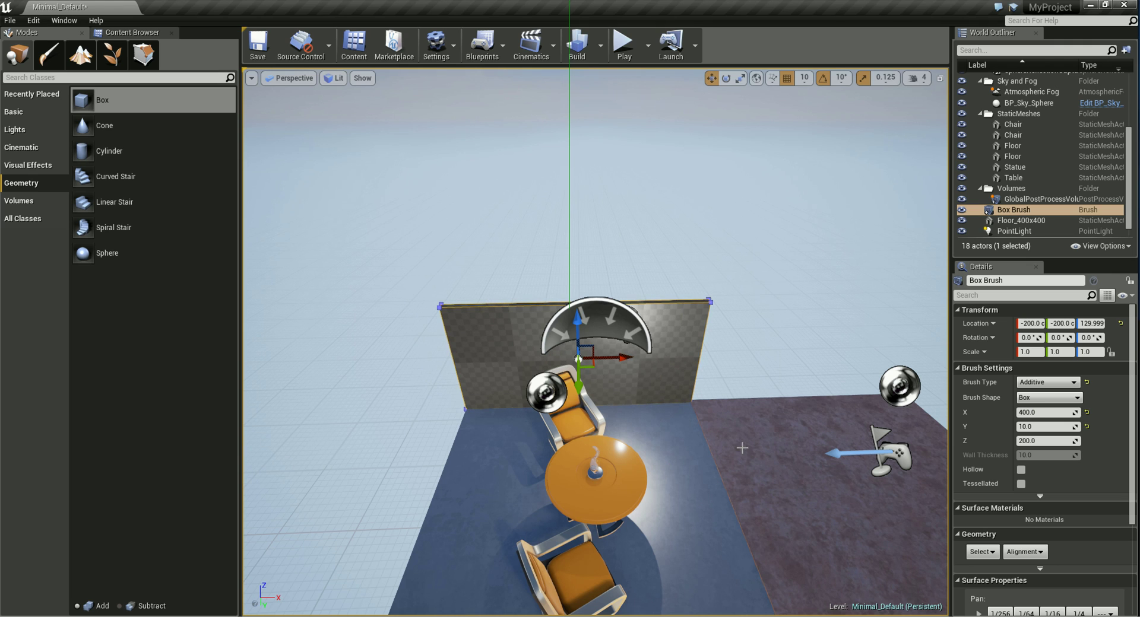
{"action": "right_click_drag", "start_coordinate": [741, 448], "coordinate": [739, 476]}
{"action": "right_click_drag", "start_coordinate": [743, 415], "coordinate": [744, 412]}
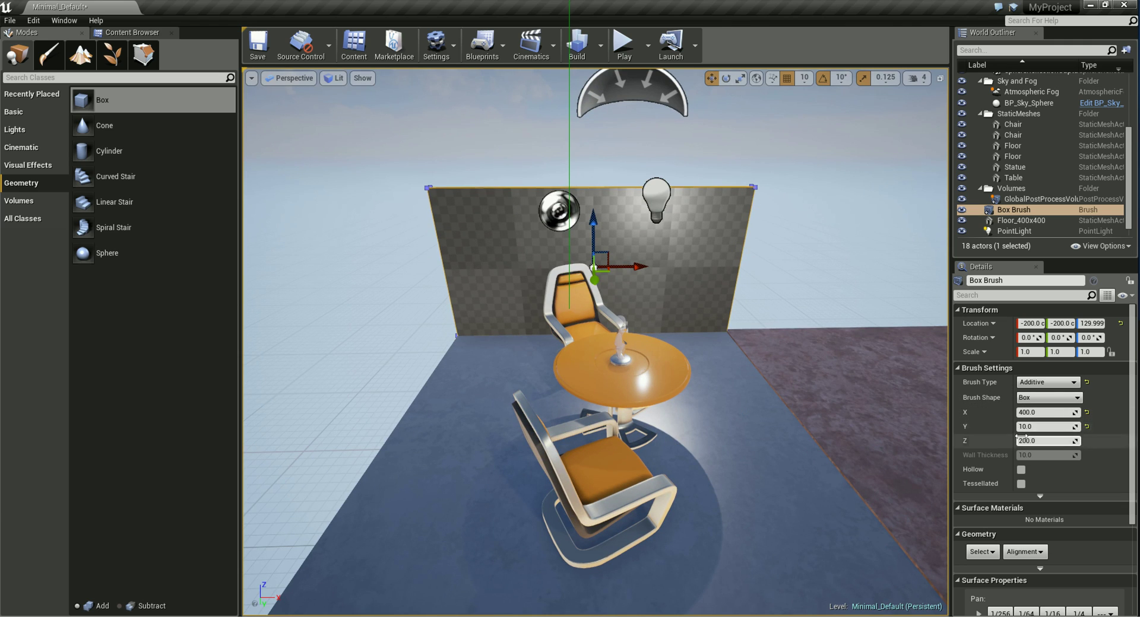
Set the wall's Z height to 250
{"action": "left_click", "coordinate": [965, 442]}
{"action": "type", "text": "250"}
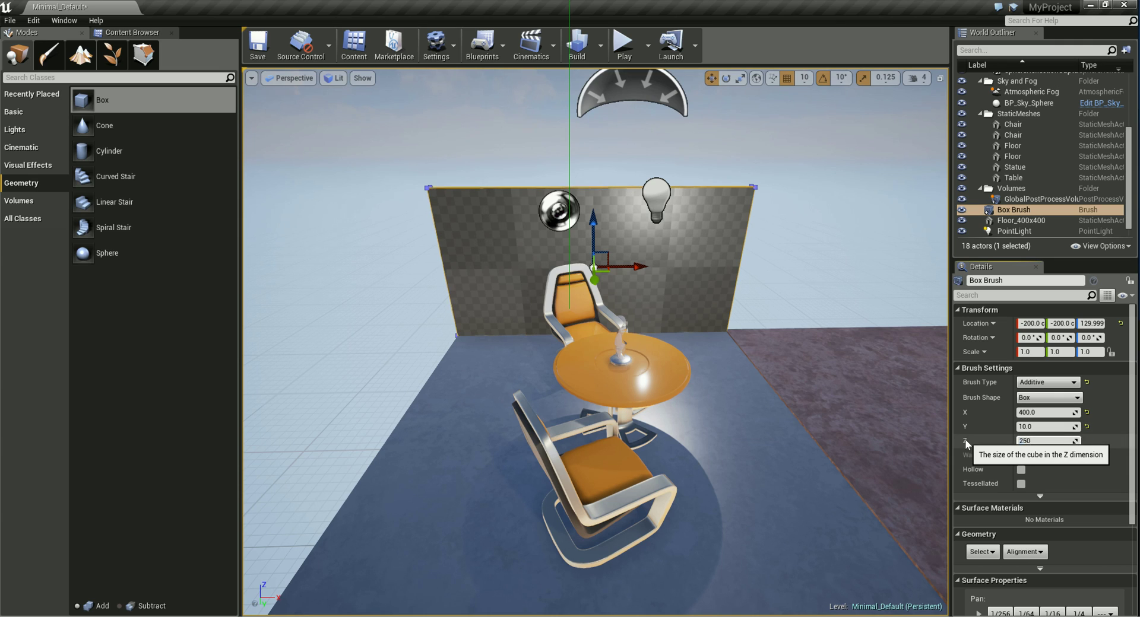
{"action": "key", "text": "Return"}
{"action": "mouse_move", "coordinate": [811, 411]}
{"action": "right_mouse_down"}
{"action": "mouse_move", "coordinate": [788, 425]}
{"action": "mouse_move", "coordinate": [798, 402]}
{"action": "right_mouse_up"}
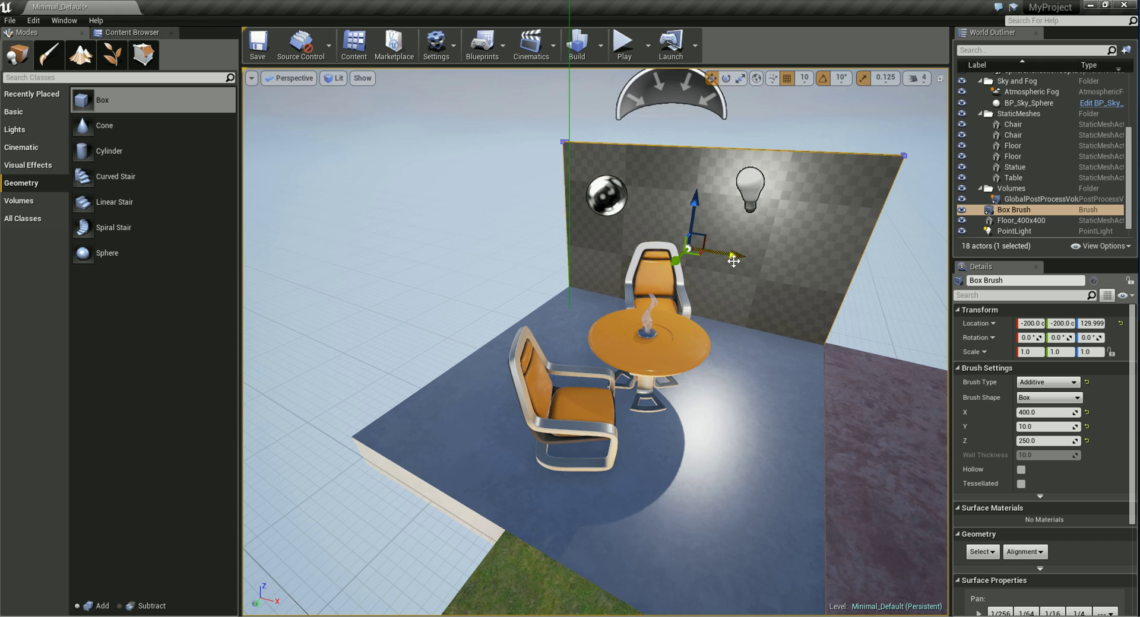
Alt-drag a wall copy to Y 200 on the opposite side, then make a third copy
{"action": "left_click_drag", "start_coordinate": [684, 256], "coordinate": [472, 486], "text": "alt"}
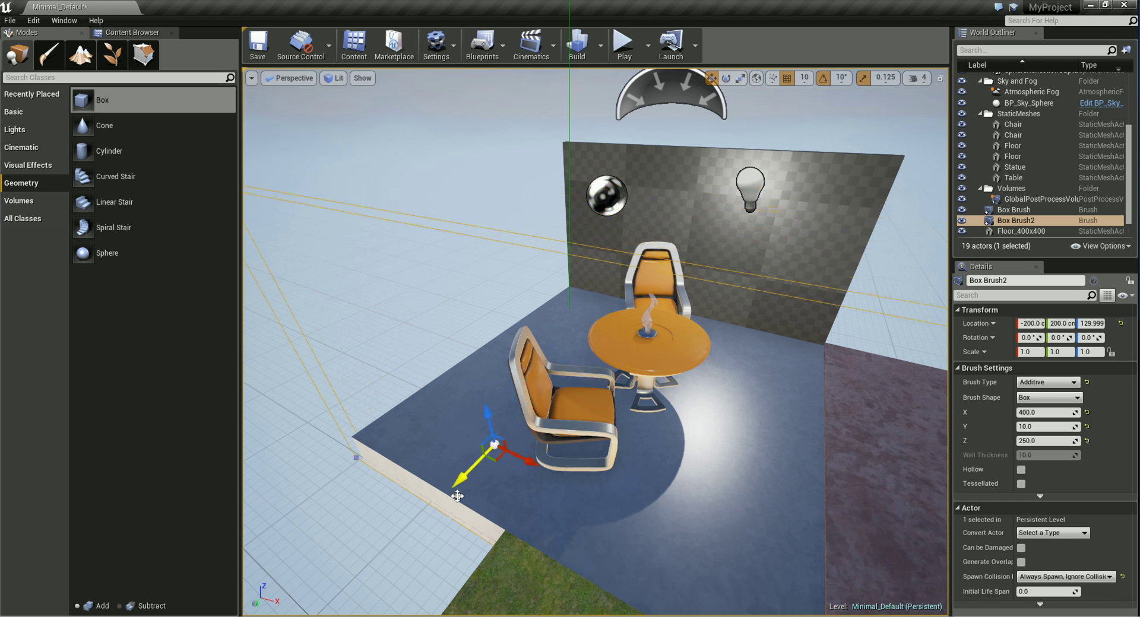
{"action": "left_click_drag", "start_coordinate": [471, 485], "coordinate": [455, 497], "text": "alt"}
{"action": "mouse_move", "coordinate": [456, 496]}
{"action": "right_mouse_down"}
{"action": "mouse_move", "coordinate": [403, 430]}
{"action": "mouse_move", "coordinate": [524, 424]}
{"action": "mouse_move", "coordinate": [525, 437]}
{"action": "right_mouse_up"}
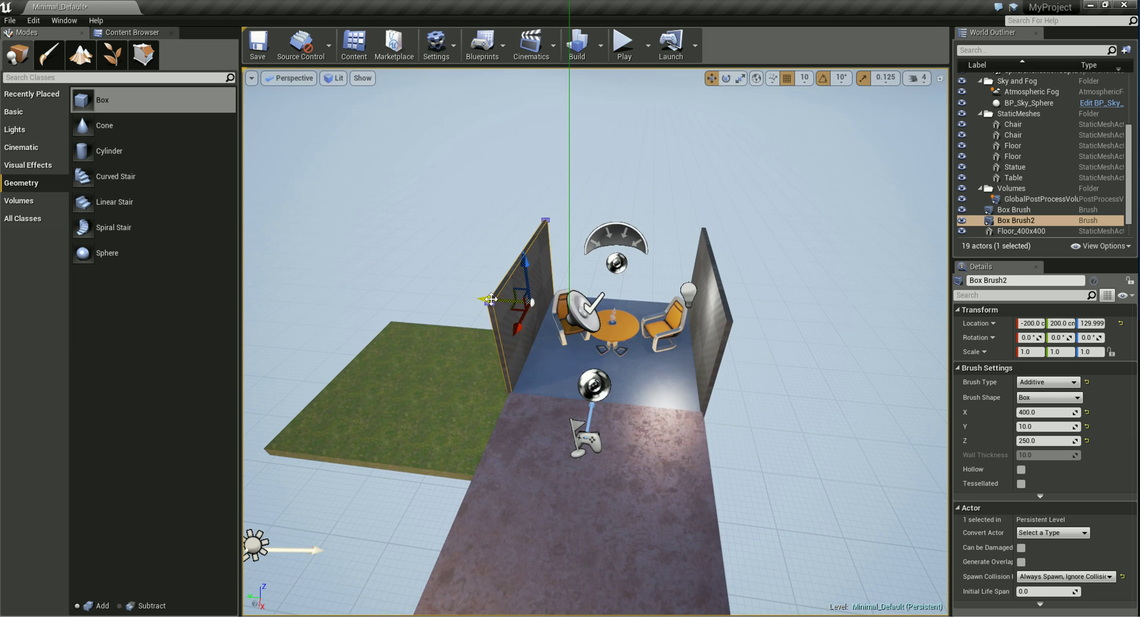
{"action": "left_click_drag", "start_coordinate": [486, 300], "coordinate": [523, 301], "text": "alt"}
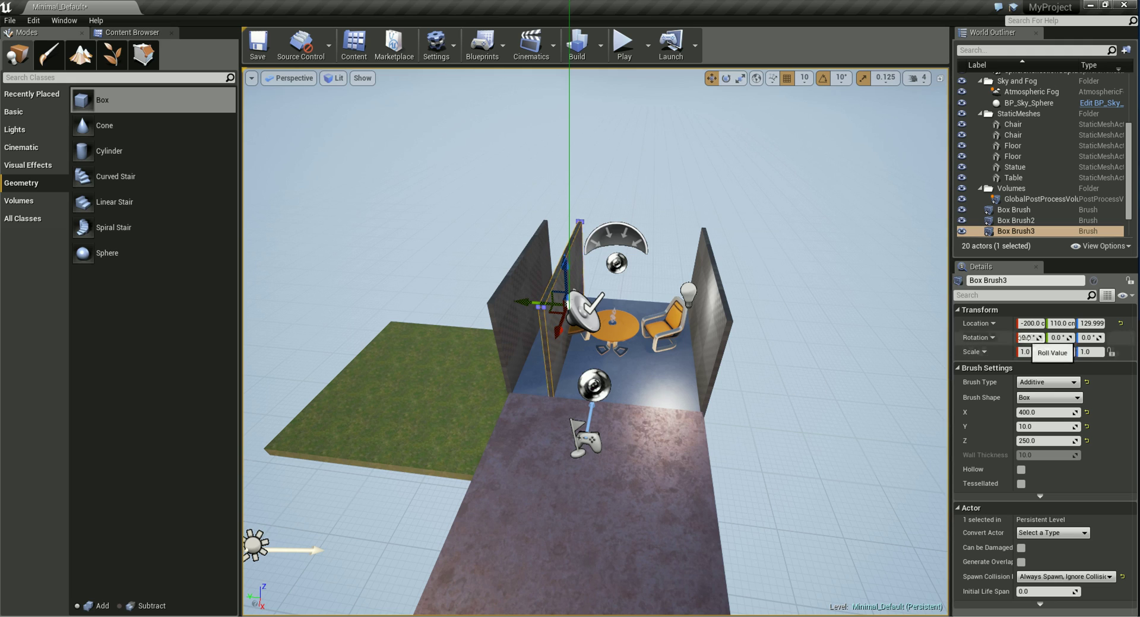
Set Box Brush3's rotation so it is turned 90 degrees in yaw
{"action": "left_click", "coordinate": [1026, 337]}
{"action": "type", "text": "0"}
{"action": "key", "text": "Return"}
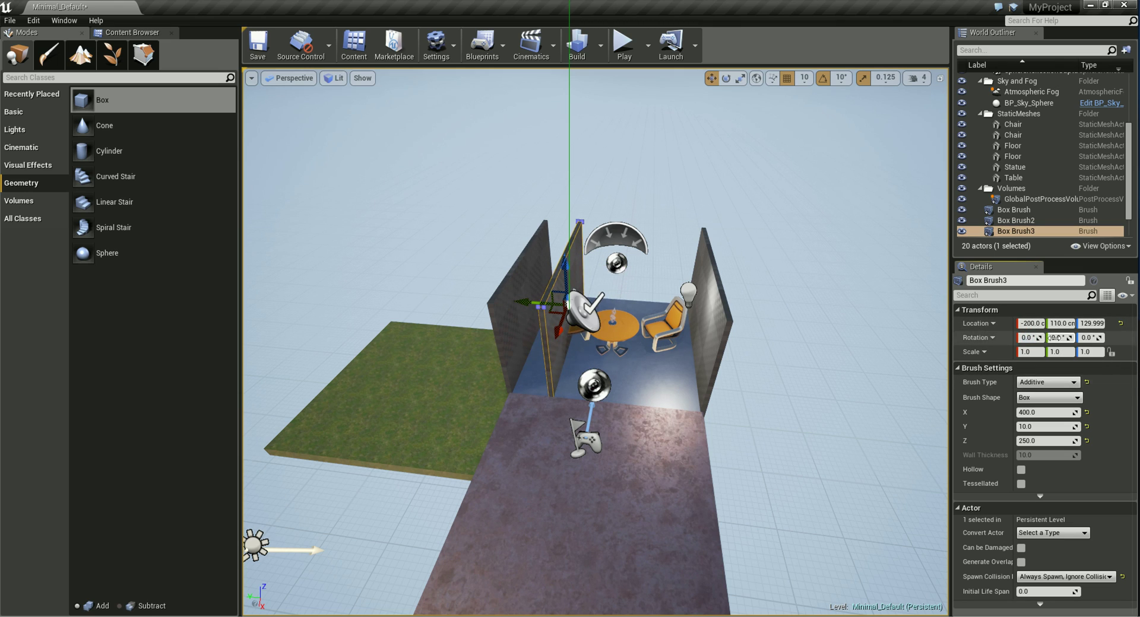
{"action": "left_click_drag", "start_coordinate": [1054, 337], "coordinate": [1056, 337]}
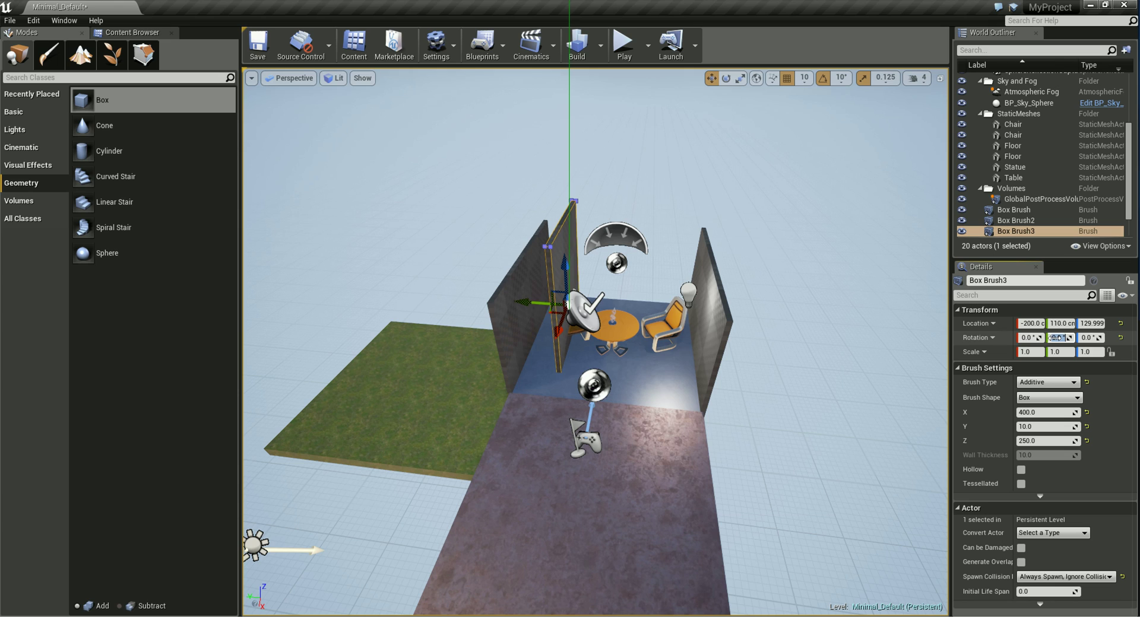
{"action": "type", "text": "0"}
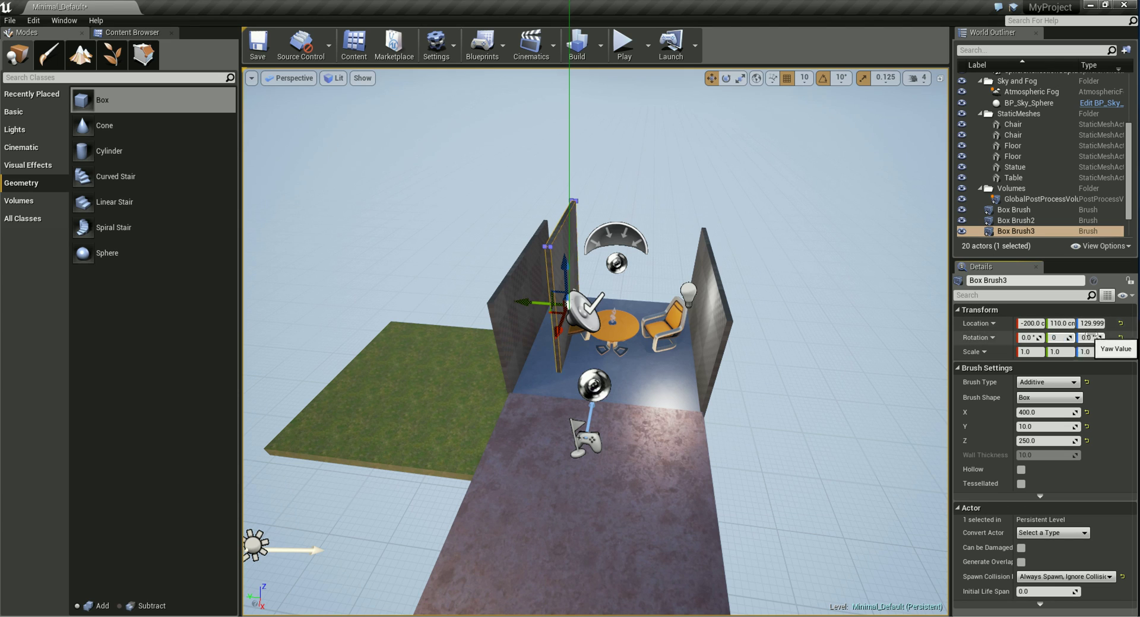
{"action": "left_click", "coordinate": [1082, 336]}
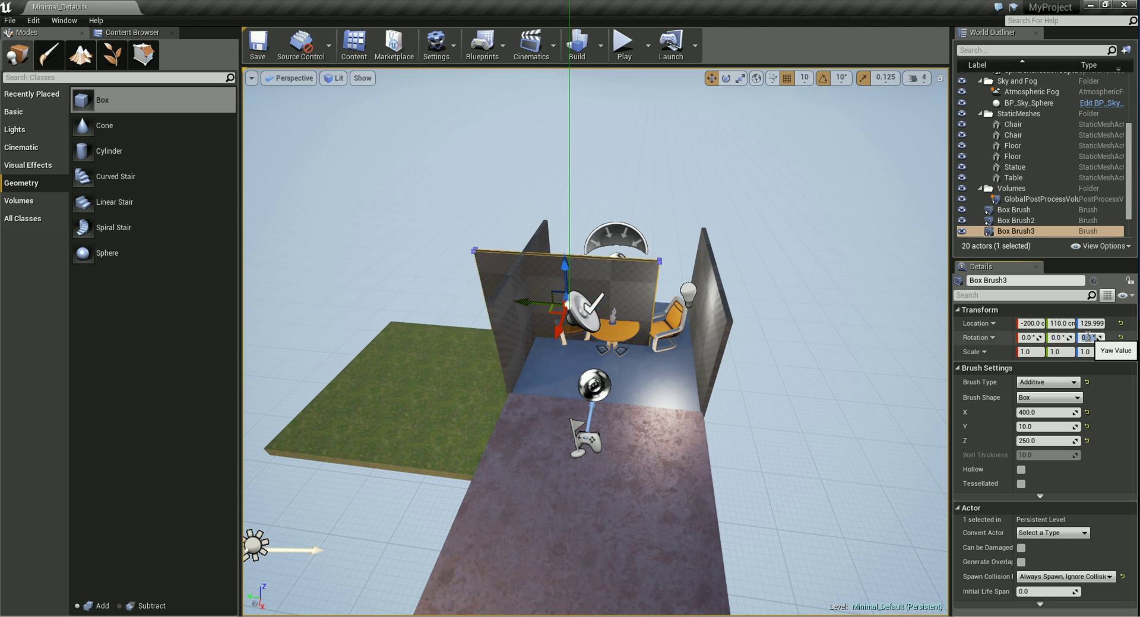
Move the turned wall to the room's back at X -390, Y 0
{"action": "left_click_drag", "start_coordinate": [564, 327], "coordinate": [561, 247]}
{"action": "scroll", "coordinate": [753, 254], "scroll_direction": "up", "scroll_amount": 4}
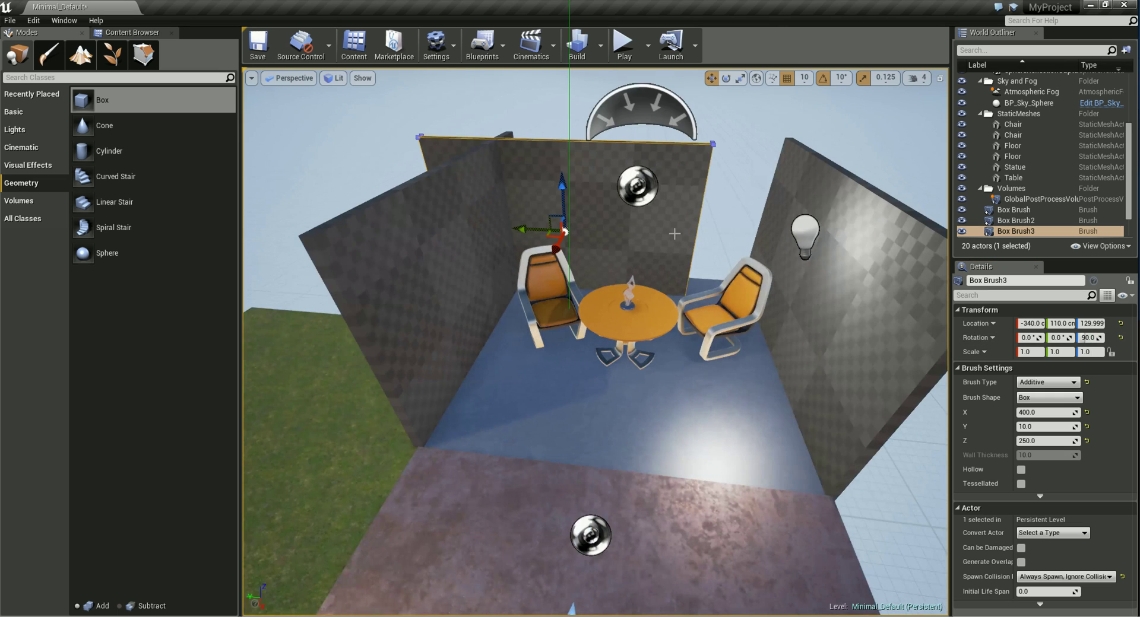
{"action": "left_click_drag", "start_coordinate": [548, 250], "coordinate": [552, 238]}
{"action": "middle_click_drag", "start_coordinate": [558, 243], "coordinate": [712, 248]}
{"action": "scroll", "coordinate": [723, 161], "scroll_direction": "down", "scroll_amount": 3}
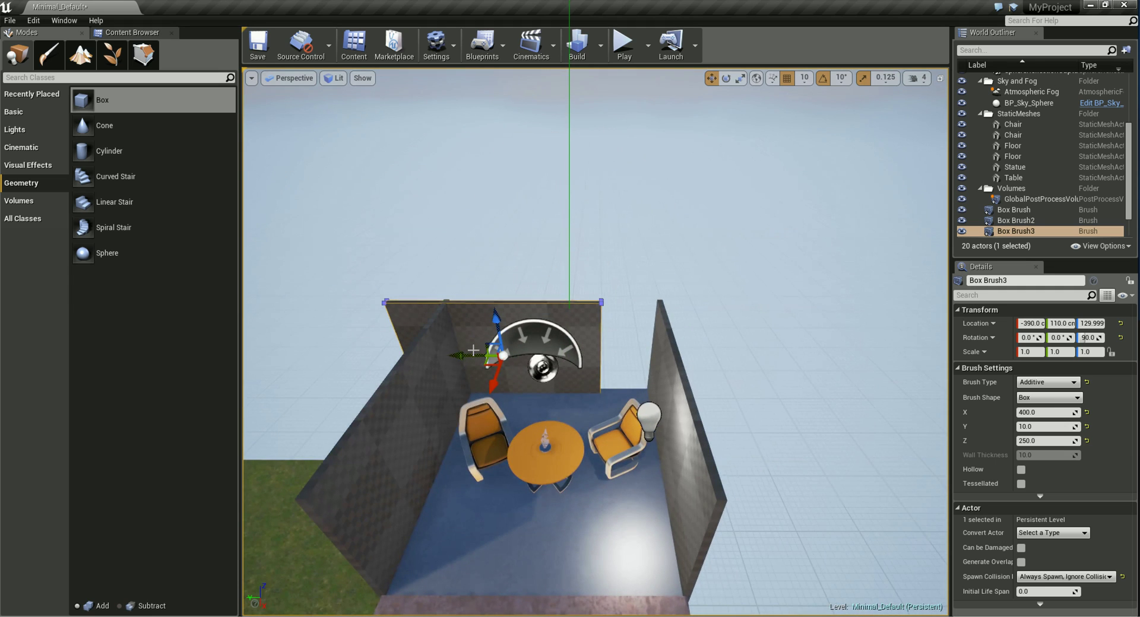
{"action": "left_click_drag", "start_coordinate": [472, 353], "coordinate": [593, 386]}
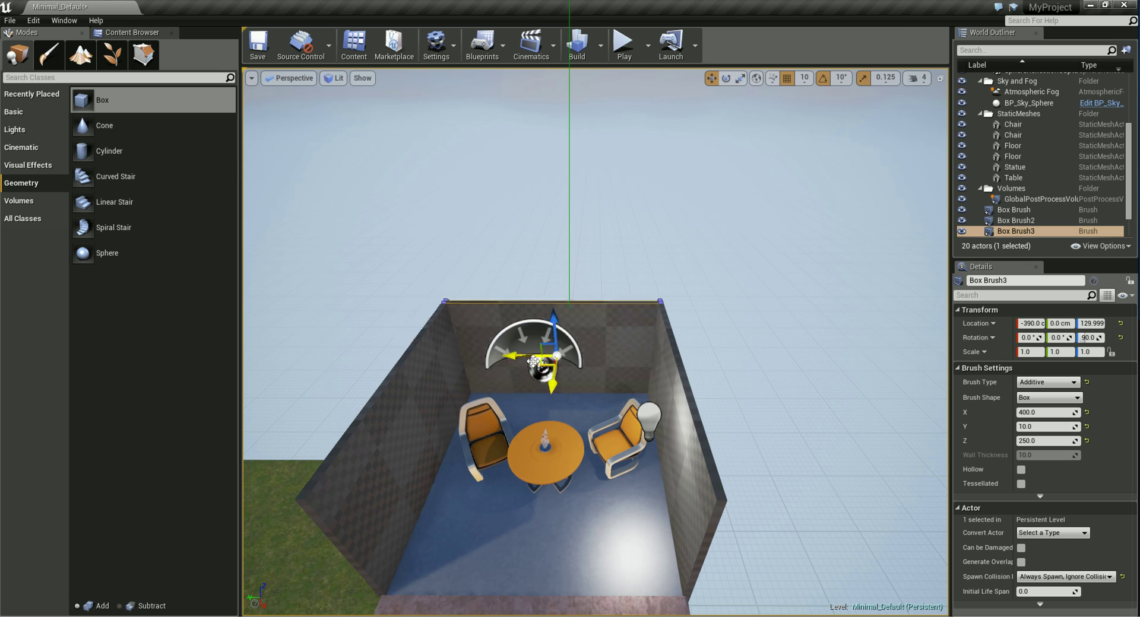
{"action": "scroll", "coordinate": [594, 386], "scroll_direction": "up", "scroll_amount": 3}
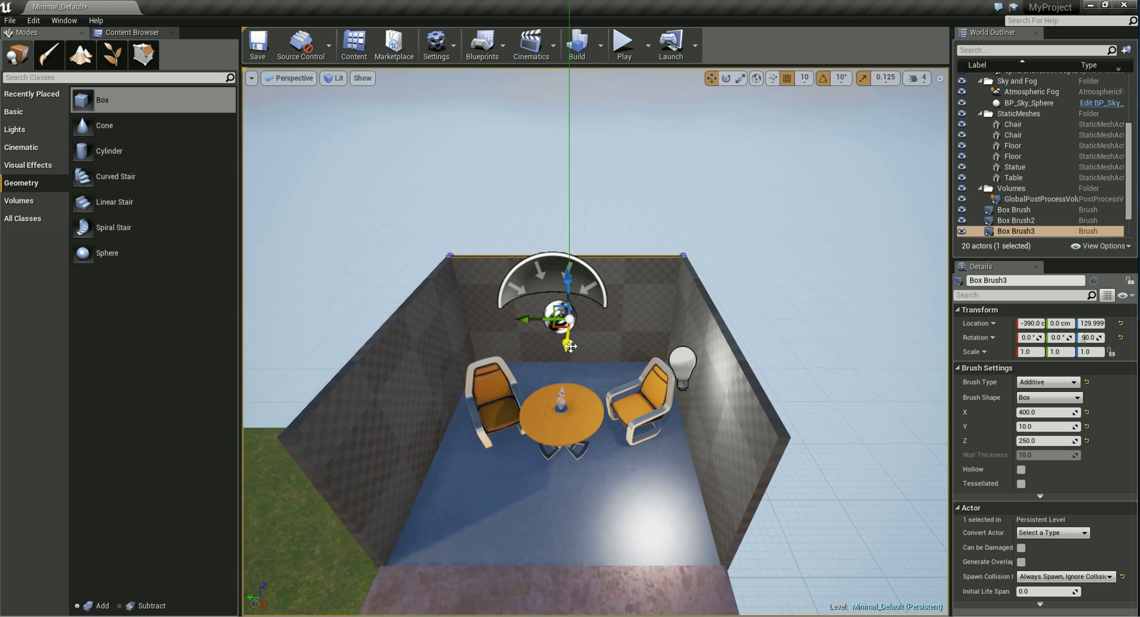
Alt-drag a copy of the back wall forward to X 0 to close the front
{"action": "left_click_drag", "start_coordinate": [568, 343], "coordinate": [579, 567], "text": "alt"}
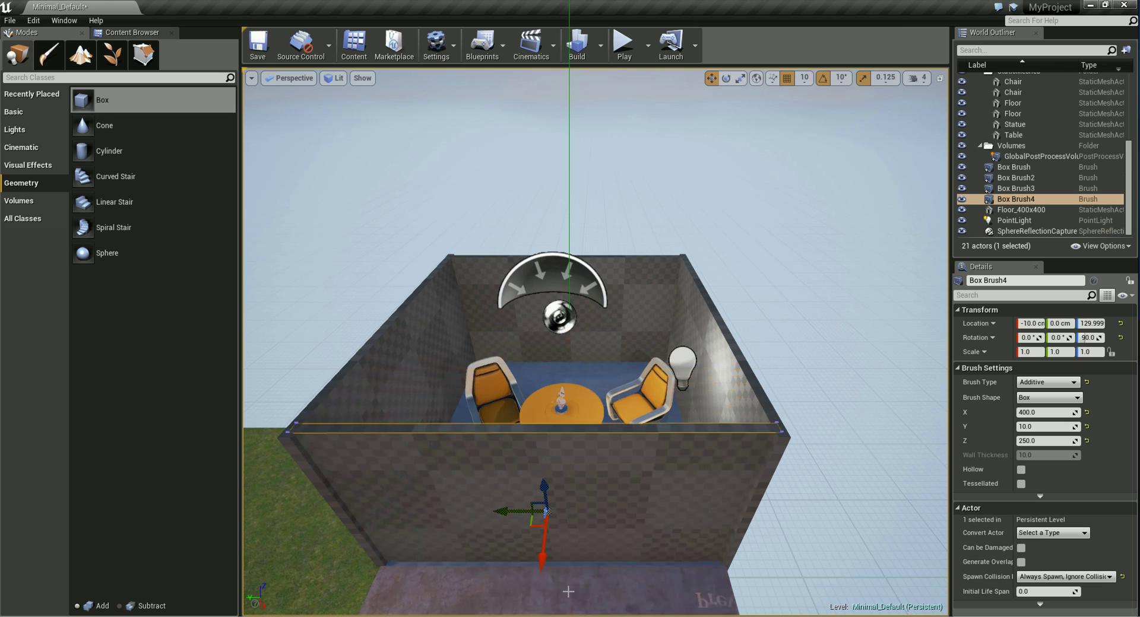
{"action": "mouse_move", "coordinate": [541, 549]}
{"action": "left_mouse_down"}
{"action": "mouse_move", "coordinate": [608, 516]}
{"action": "mouse_move", "coordinate": [490, 518]}
{"action": "left_mouse_up"}
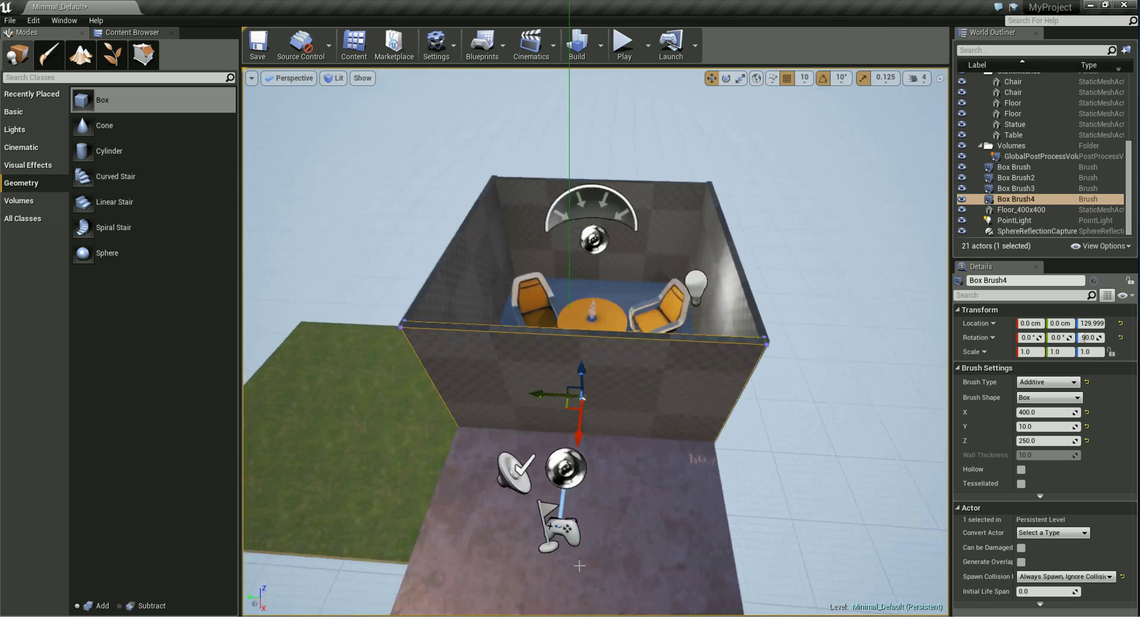
{"action": "scroll", "coordinate": [490, 518], "scroll_direction": "down", "scroll_amount": 4}
{"action": "left_click", "coordinate": [488, 510]}
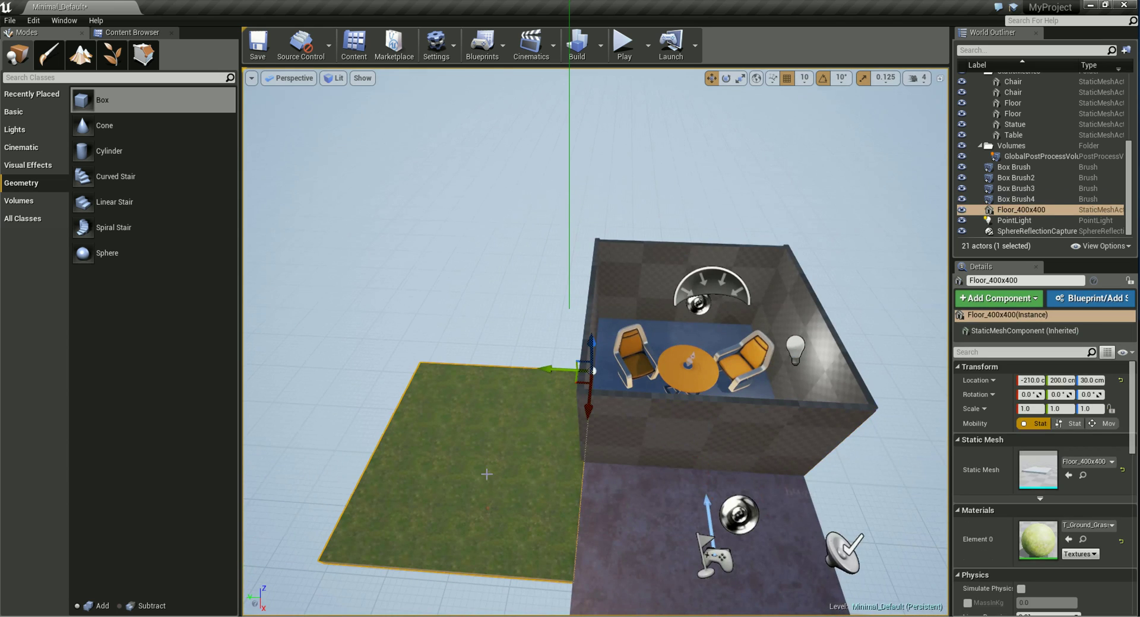
Slide the Floor_400x400 grass floor to X -400 and inspect the enclosed room
{"action": "scroll", "coordinate": [590, 415], "scroll_direction": "up", "scroll_amount": 1}
{"action": "scroll", "coordinate": [591, 419], "scroll_direction": "up", "scroll_amount": 1}
{"action": "left_click_drag", "start_coordinate": [590, 420], "coordinate": [612, 351]}
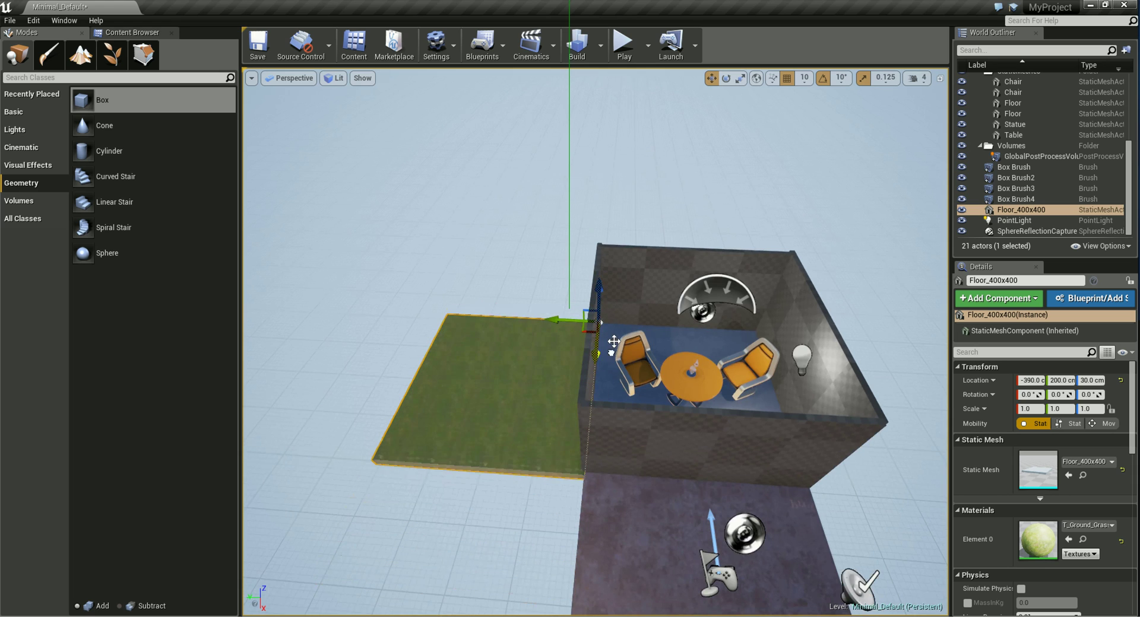
{"action": "mouse_move", "coordinate": [586, 387]}
{"action": "right_mouse_down"}
{"action": "mouse_move", "coordinate": [535, 390]}
{"action": "mouse_move", "coordinate": [679, 404]}
{"action": "right_mouse_up"}
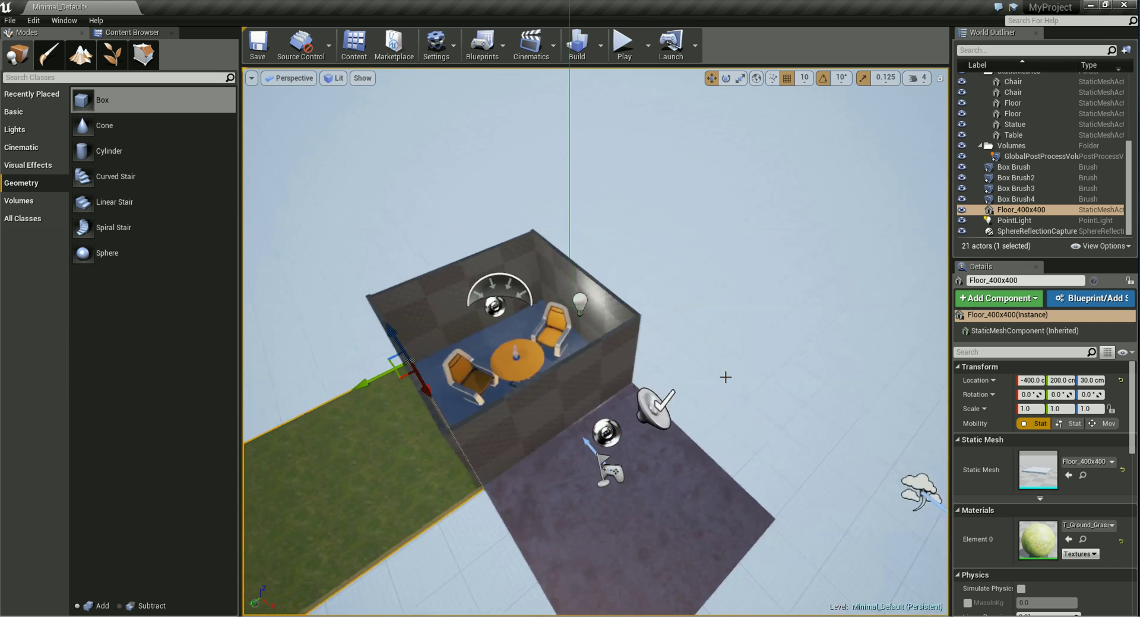
{"action": "right_click_drag", "start_coordinate": [678, 404], "coordinate": [584, 415]}
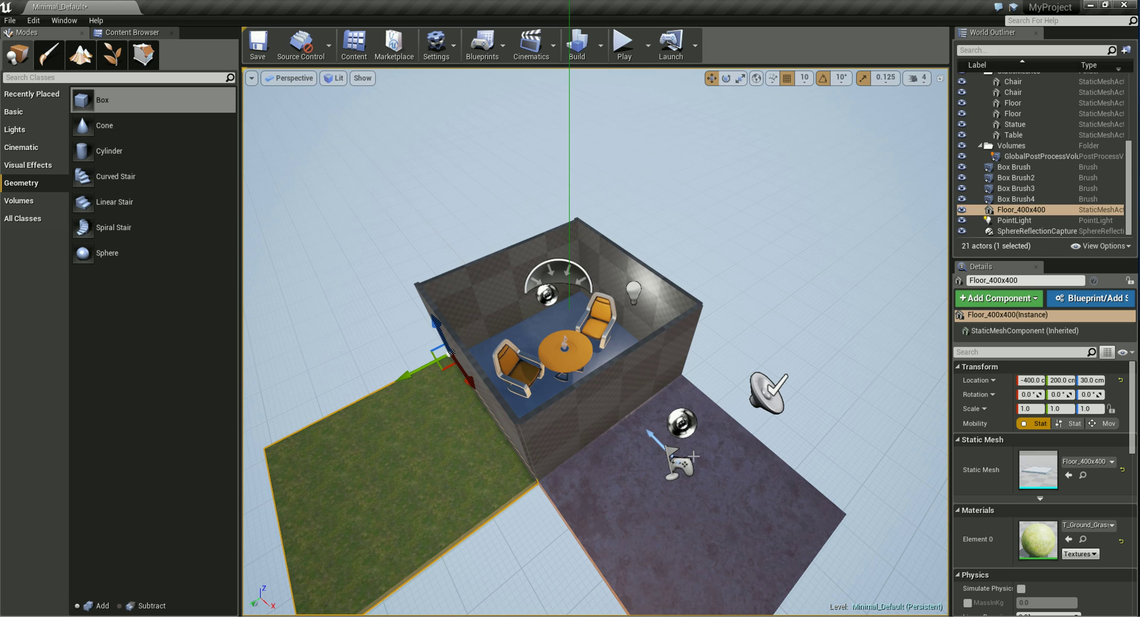
{"action": "mouse_move", "coordinate": [669, 454]}
{"action": "middle_mouse_down"}
{"action": "mouse_move", "coordinate": [625, 441]}
{"action": "mouse_move", "coordinate": [682, 456]}
{"action": "middle_mouse_up"}
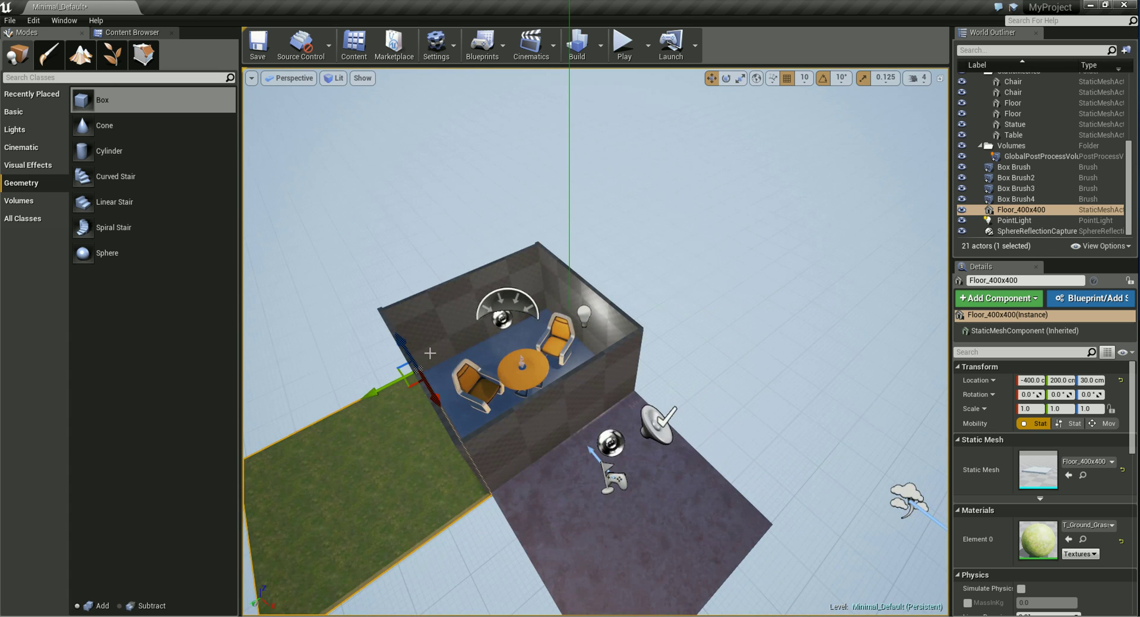
Undo an Alt-dragged floor copy used as a roof, then add Box Brush5 inside the room
{"action": "left_click", "coordinate": [584, 360]}
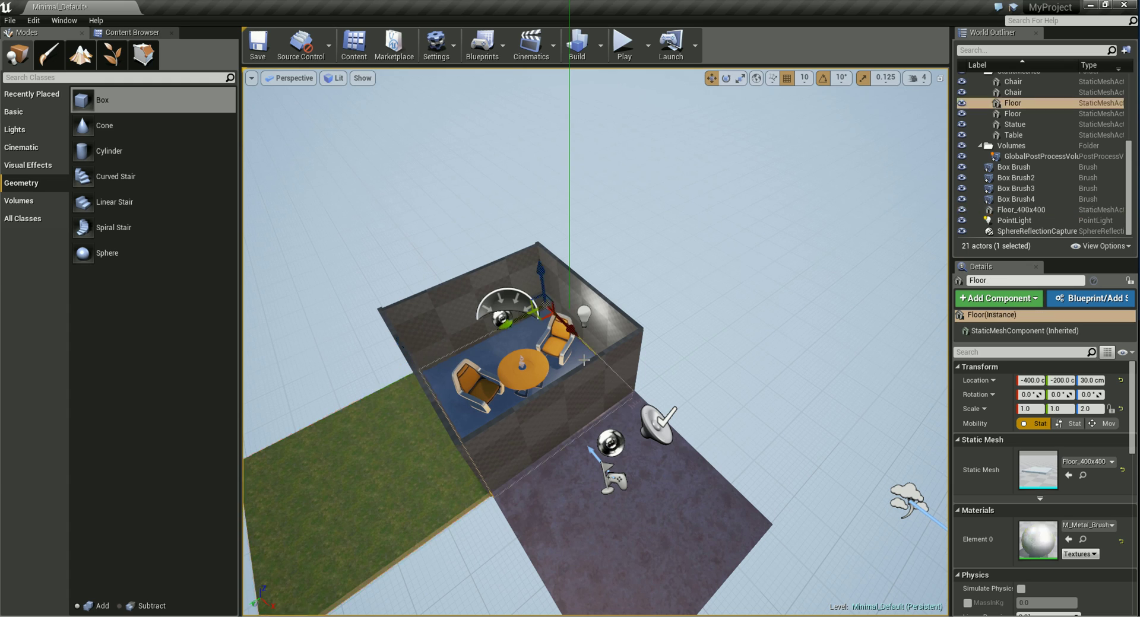
{"action": "mouse_move", "coordinate": [542, 273]}
{"action": "left_mouse_down", "text": "alt"}
{"action": "mouse_move", "coordinate": [530, 163]}
{"action": "mouse_move", "coordinate": [537, 192]}
{"action": "left_mouse_up", "text": "alt"}
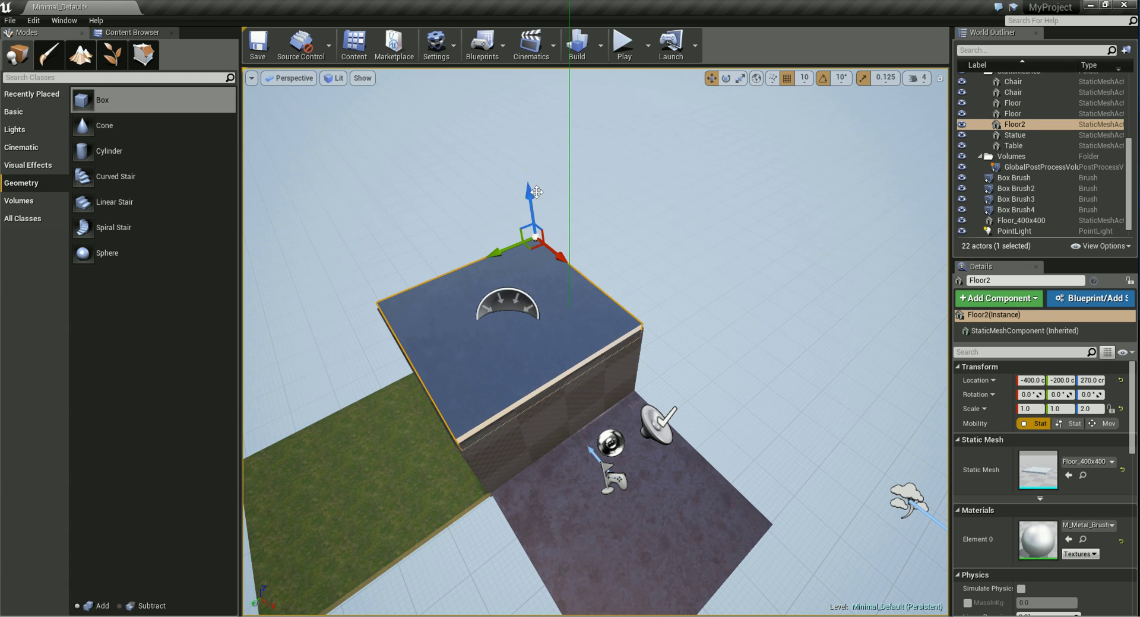
{"action": "left_click_drag", "start_coordinate": [592, 336], "coordinate": [591, 338], "text": "alt"}
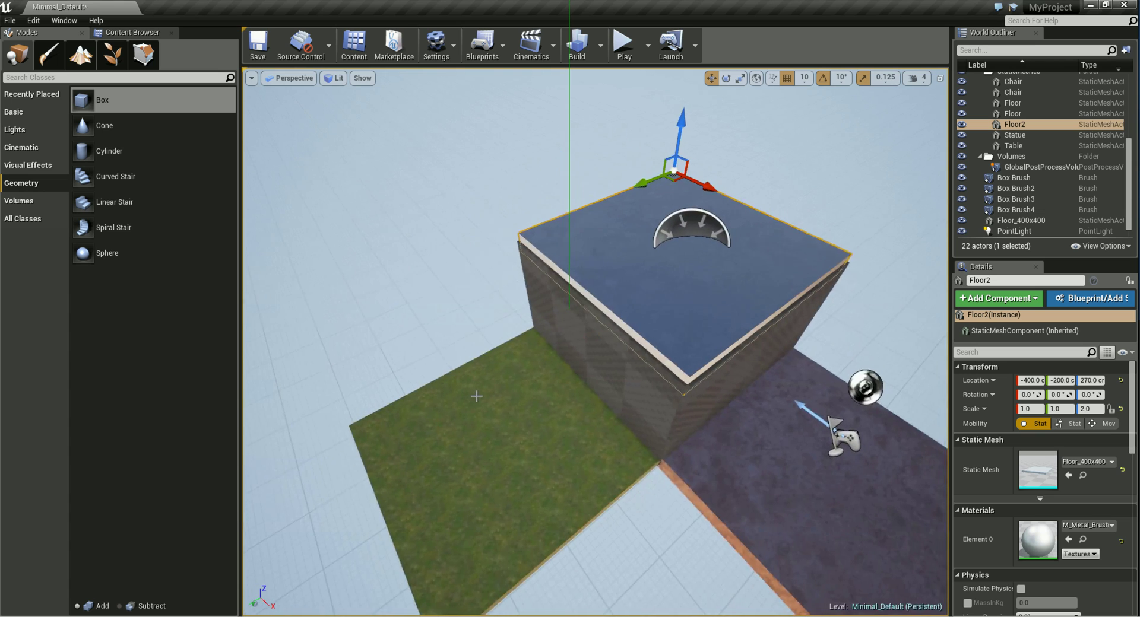
{"action": "key", "text": "ctrl+z"}
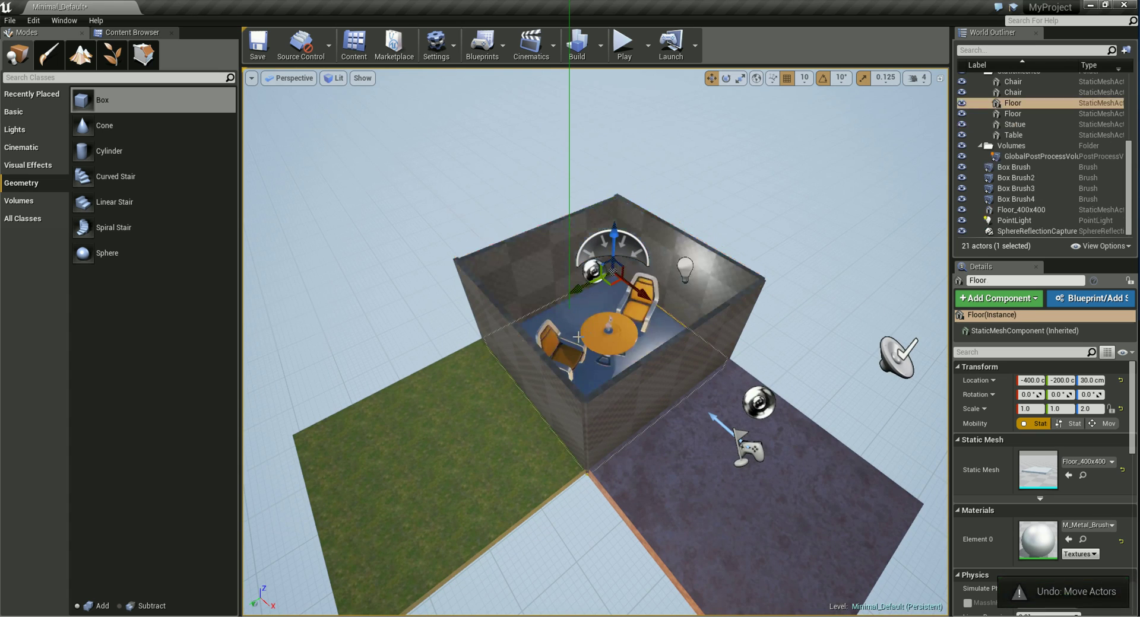
{"action": "left_click_drag", "start_coordinate": [145, 101], "coordinate": [625, 257]}
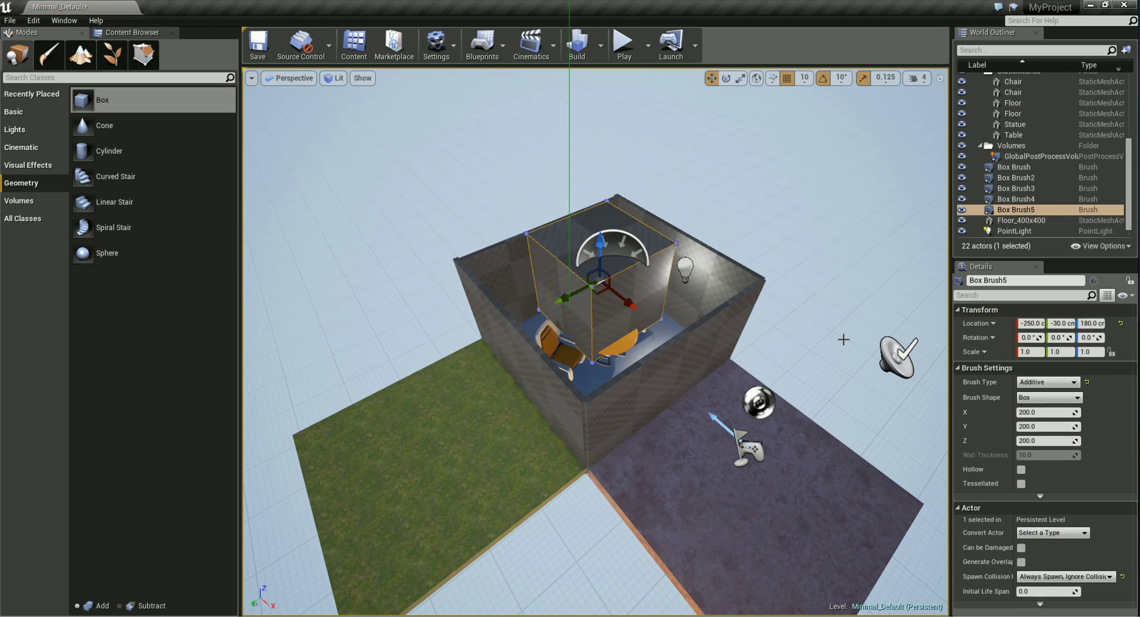
Resize Box Brush5 to a 400×400×10 slab
{"action": "left_click", "coordinate": [1032, 410]}
{"action": "type", "text": "4000"}
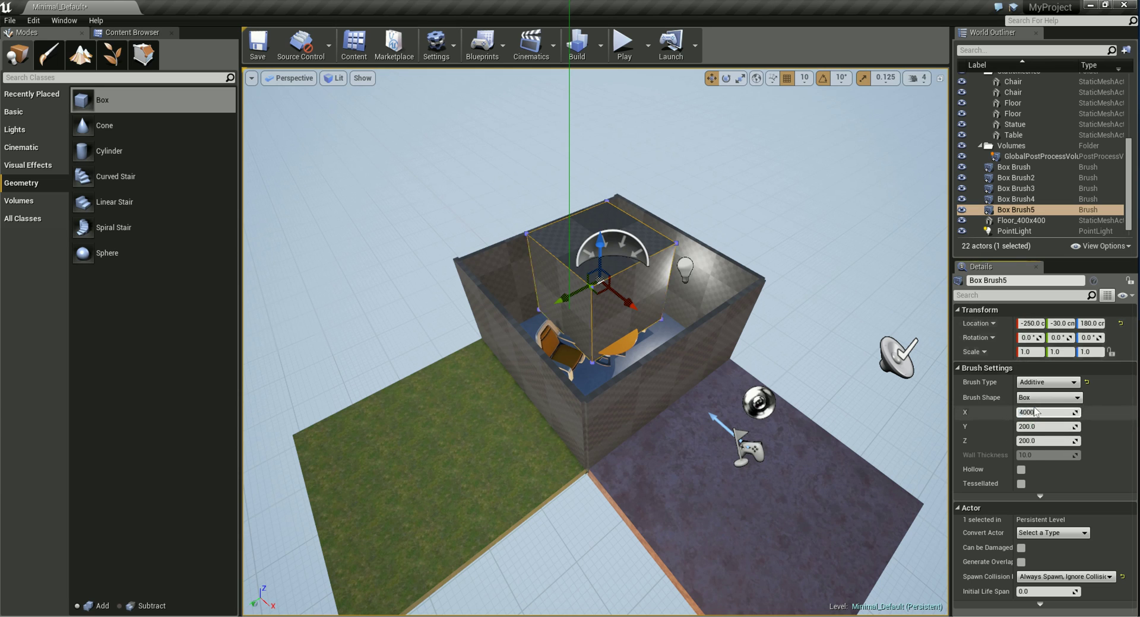
{"action": "key", "text": "Return"}
{"action": "type", "text": "400"}
{"action": "key", "text": "Return"}
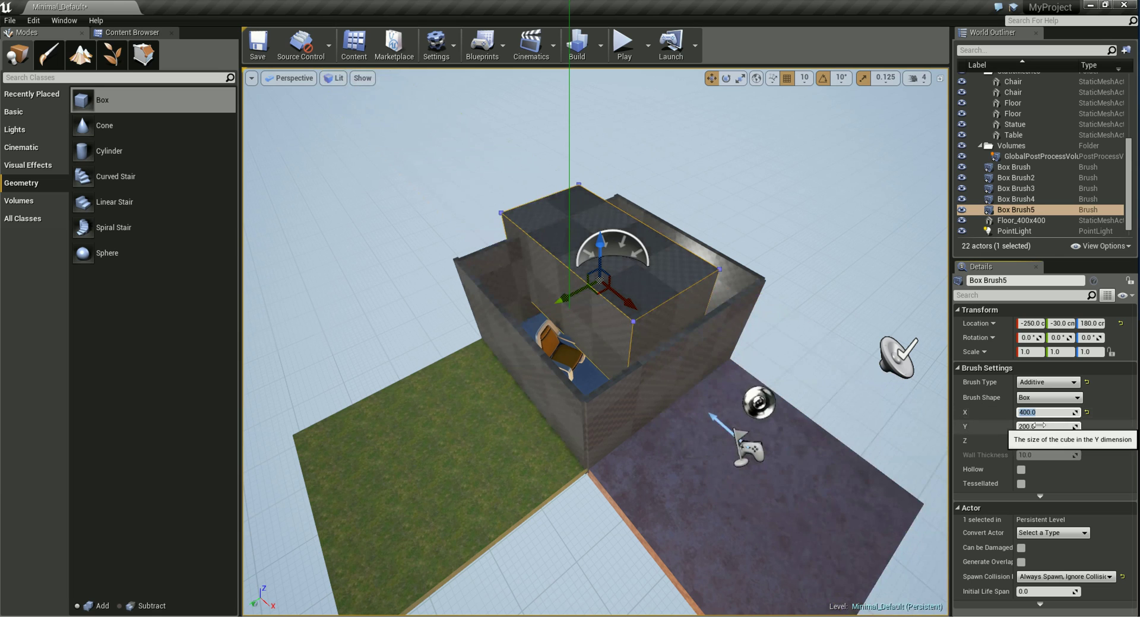
{"action": "left_click", "coordinate": [1040, 425]}
{"action": "key", "text": "BackSpace"}
{"action": "type", "text": "400"}
{"action": "key", "text": "Tab"}
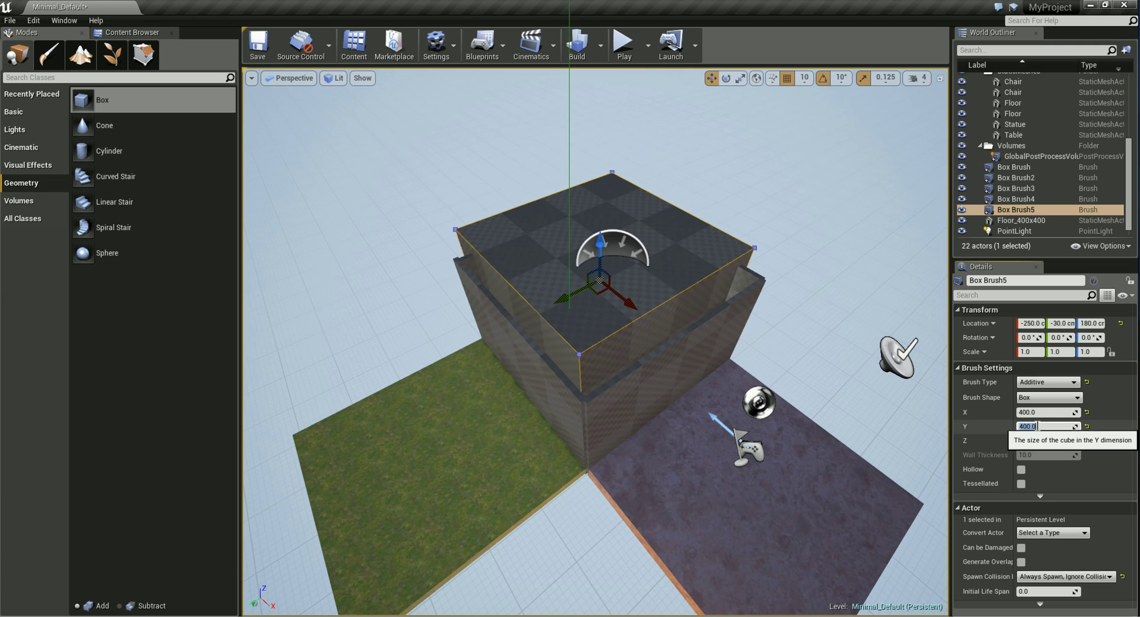
{"action": "type", "text": "10"}
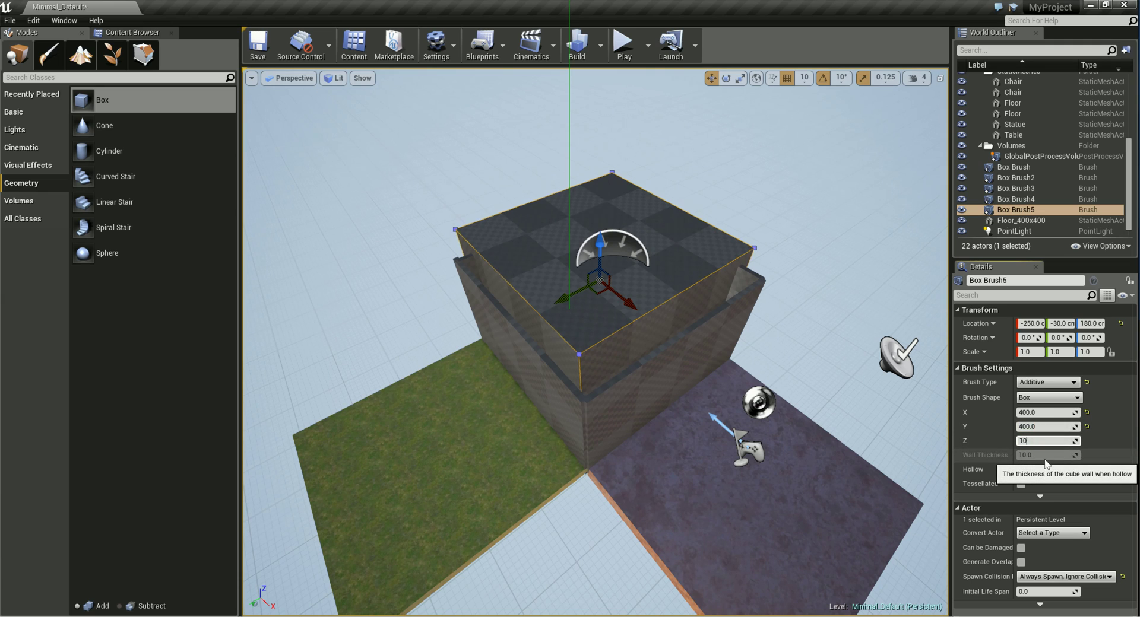
{"action": "key", "text": "Return"}
Move the roof slab onto the walls at -200, 0, 260
{"action": "left_click_drag", "start_coordinate": [603, 250], "coordinate": [601, 221]}
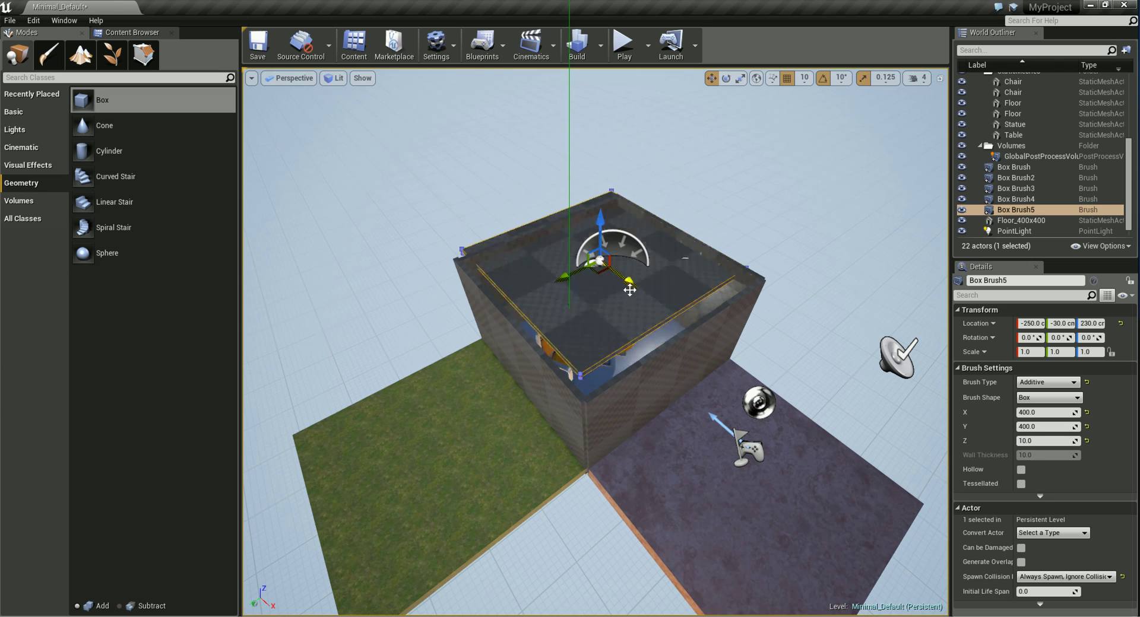
{"action": "left_click_drag", "start_coordinate": [629, 282], "coordinate": [646, 290]}
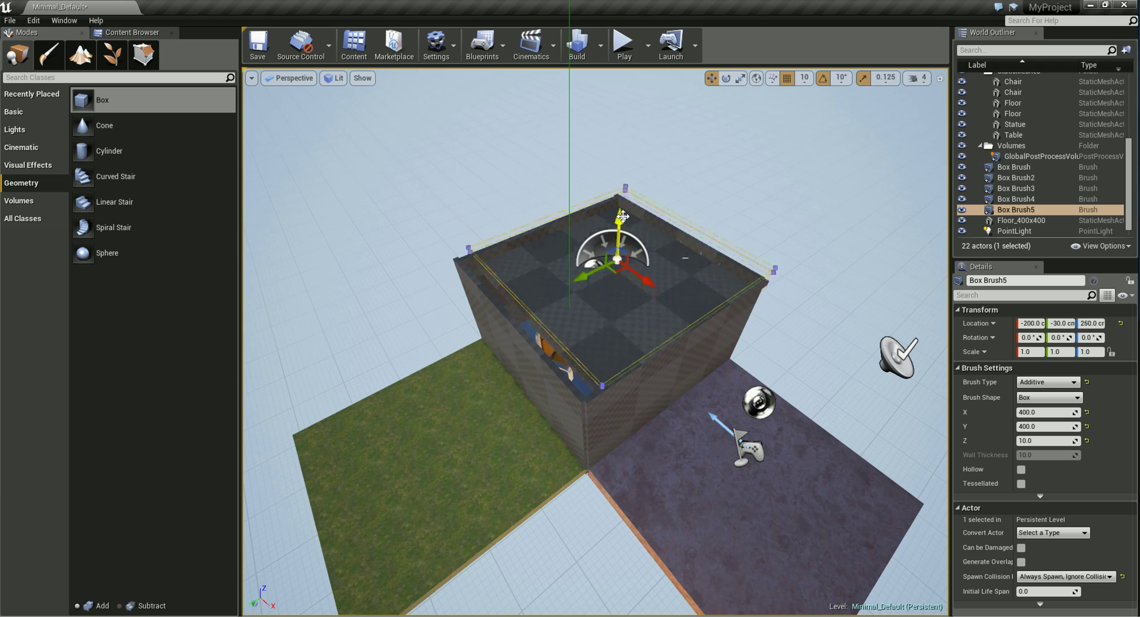
{"action": "left_click_drag", "start_coordinate": [624, 234], "coordinate": [622, 216]}
{"action": "left_click_drag", "start_coordinate": [577, 282], "coordinate": [575, 284]}
{"action": "scroll", "coordinate": [633, 411], "scroll_direction": "up", "scroll_amount": 2}
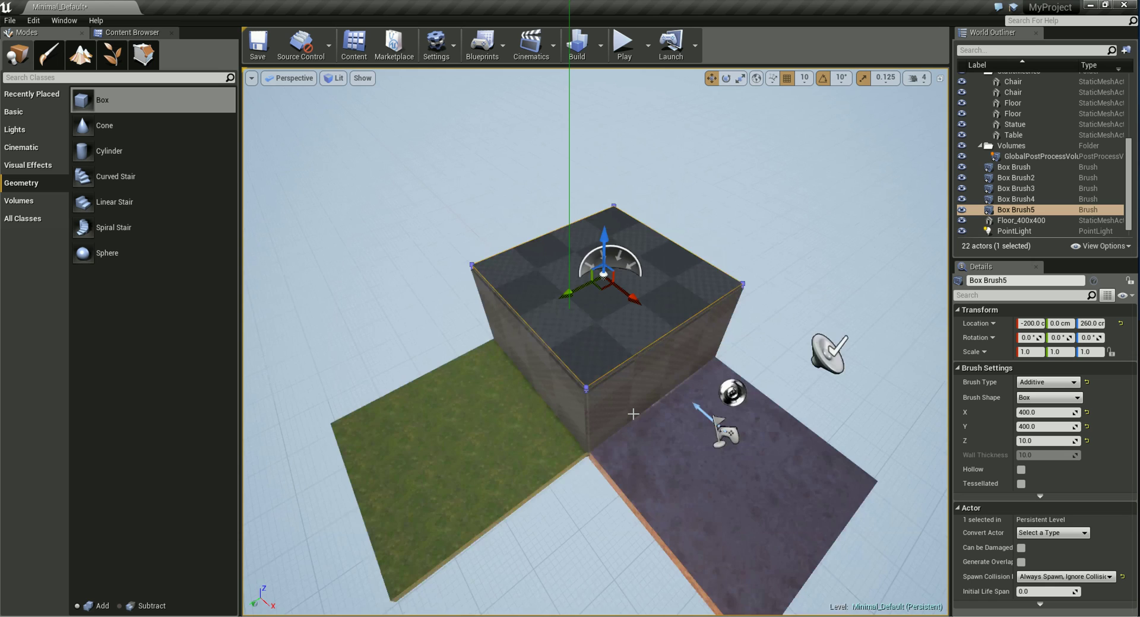
Set grid snap to 5 and nudge side wall Box Brush2 inward by 5 units
{"action": "scroll", "coordinate": [633, 411], "scroll_direction": "up", "scroll_amount": 2}
{"action": "right_click_drag", "start_coordinate": [633, 412], "coordinate": [649, 464]}
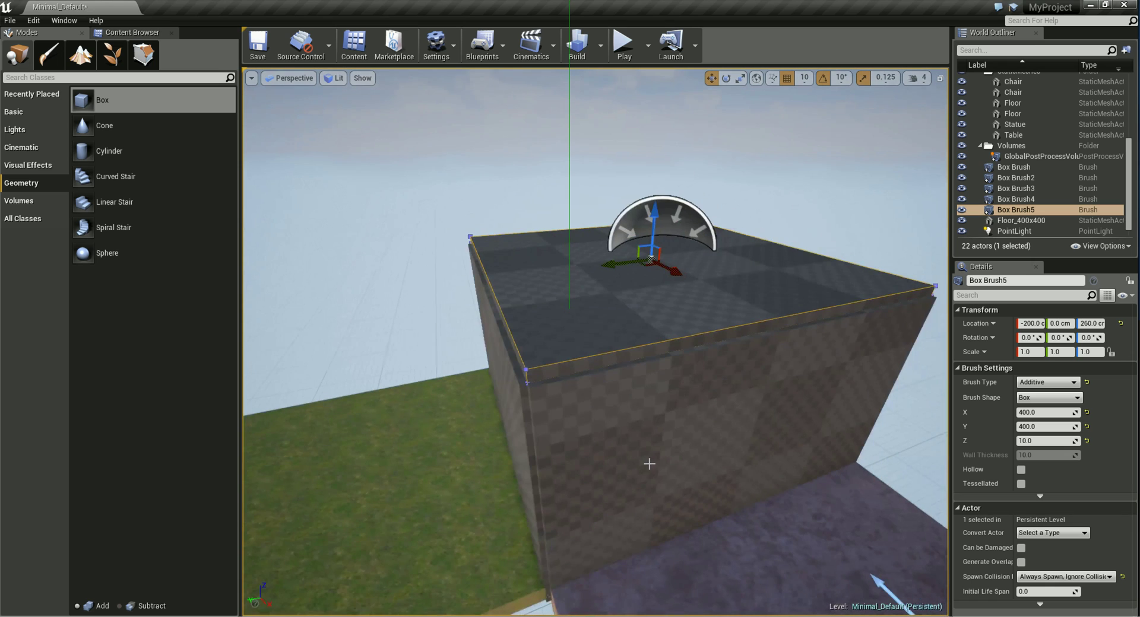
{"action": "right_click_drag", "start_coordinate": [587, 398], "coordinate": [529, 406]}
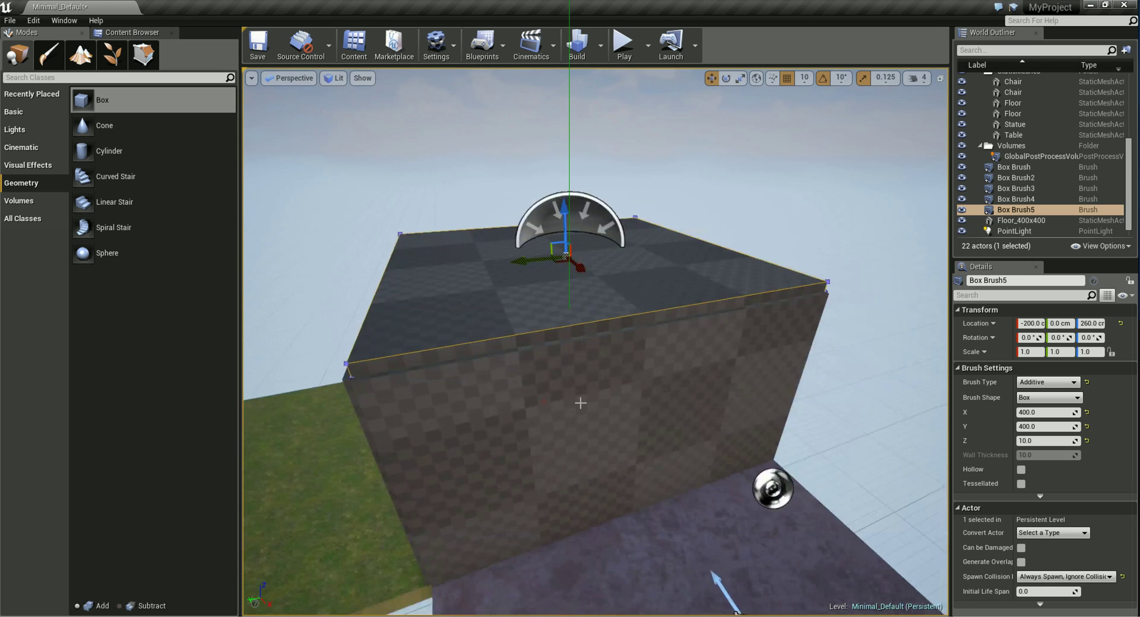
{"action": "mouse_move", "coordinate": [586, 379]}
{"action": "right_mouse_down"}
{"action": "mouse_move", "coordinate": [629, 394]}
{"action": "mouse_move", "coordinate": [611, 390]}
{"action": "right_mouse_up"}
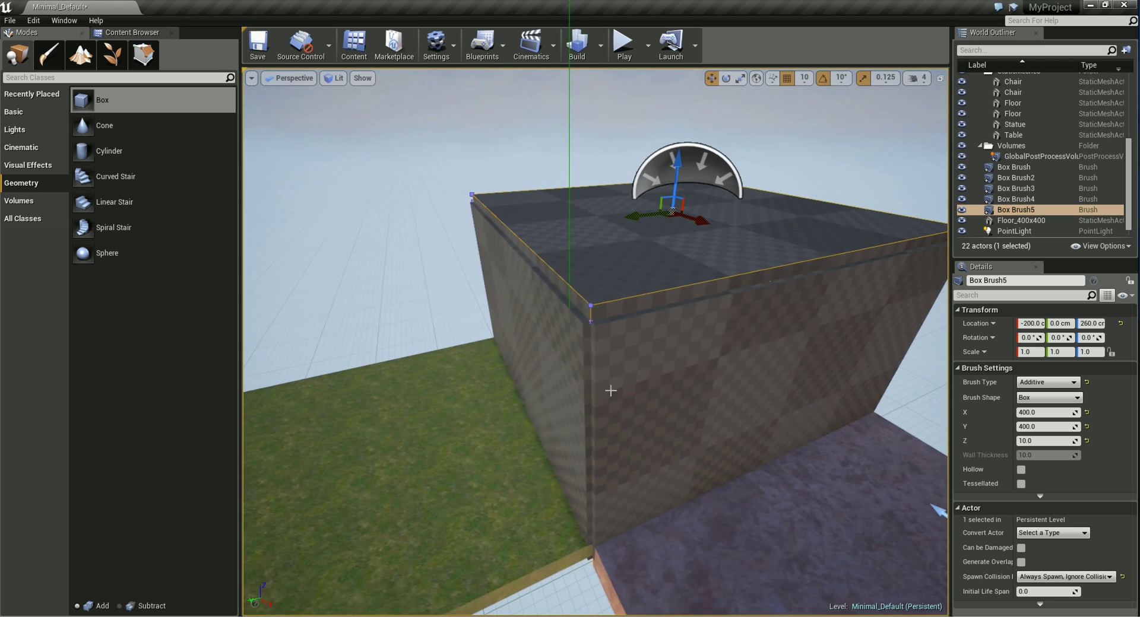
{"action": "left_click", "coordinate": [571, 390]}
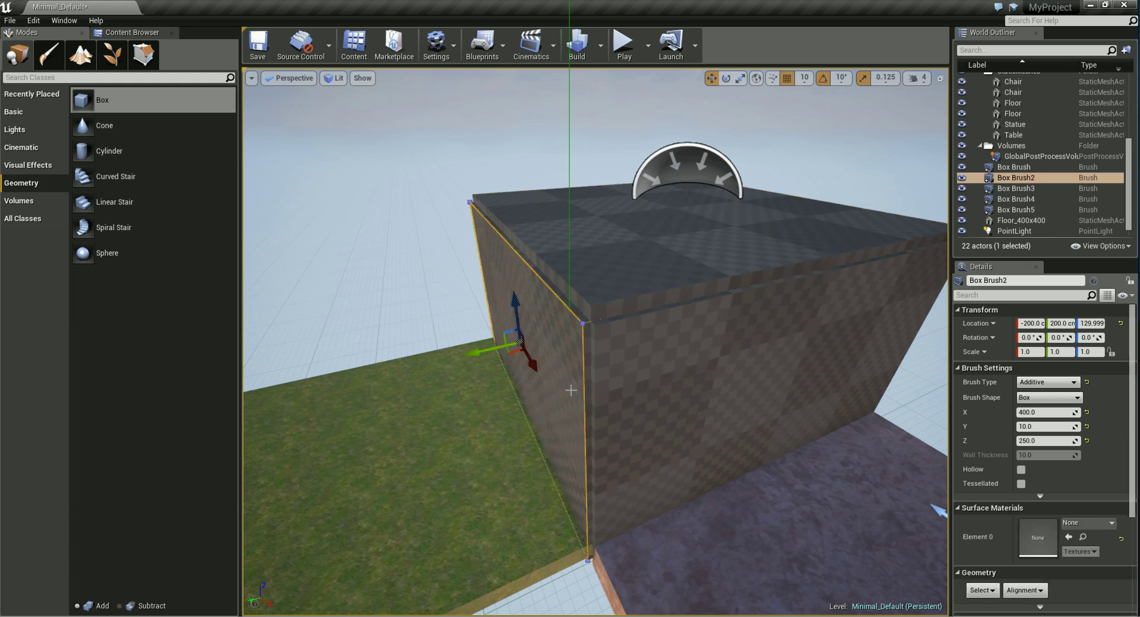
{"action": "left_click_drag", "start_coordinate": [485, 351], "coordinate": [497, 348]}
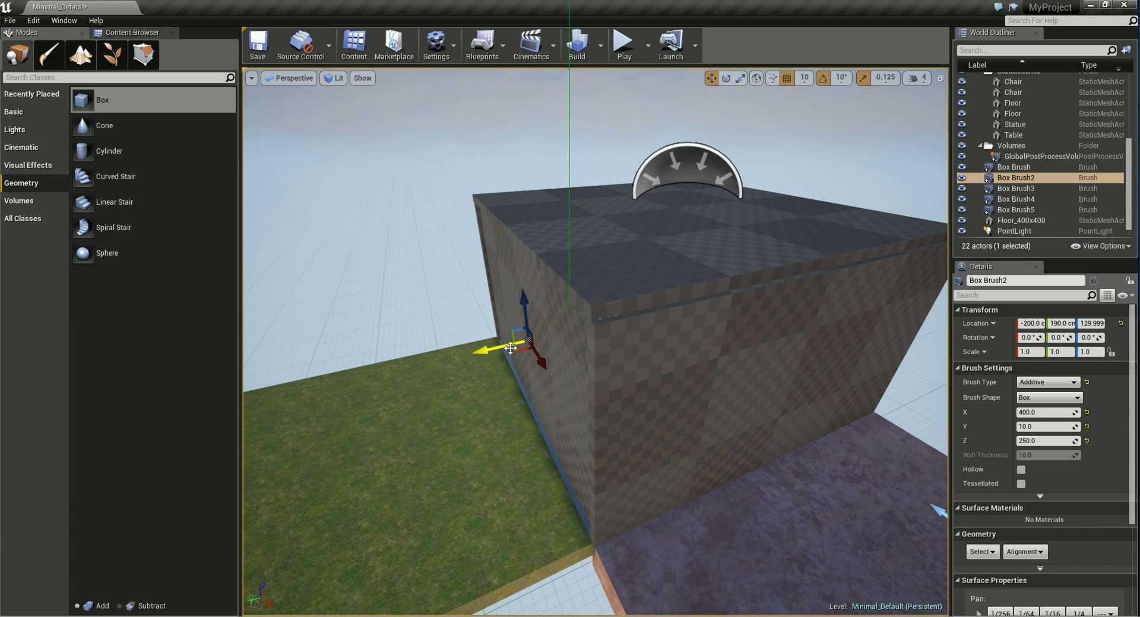
{"action": "left_click_drag", "start_coordinate": [498, 347], "coordinate": [491, 351]}
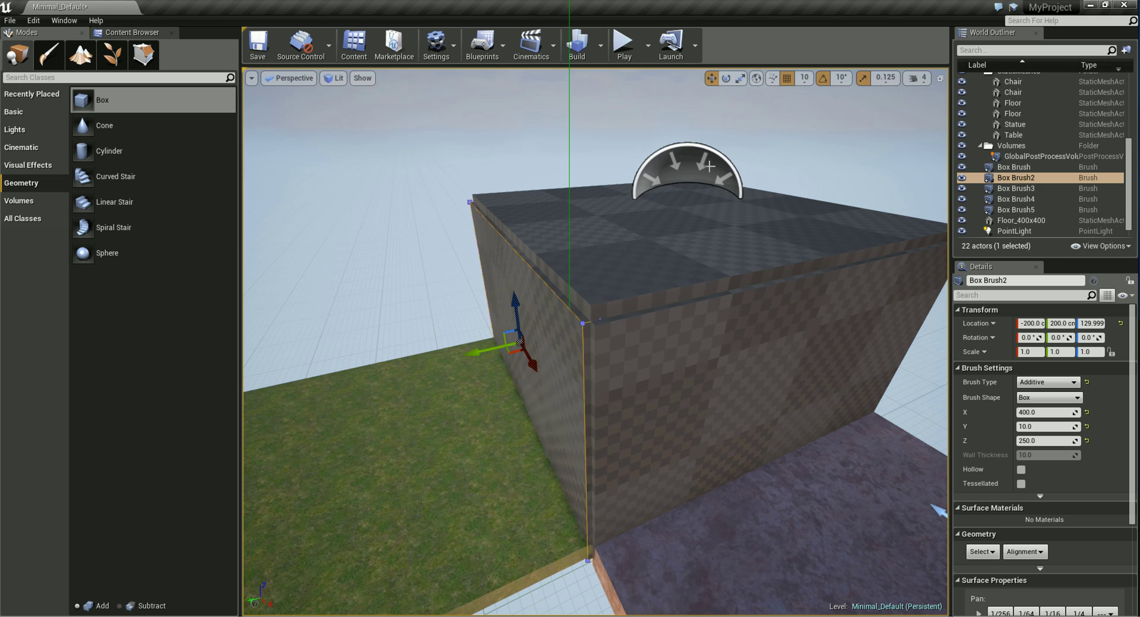
{"action": "left_click", "coordinate": [805, 77]}
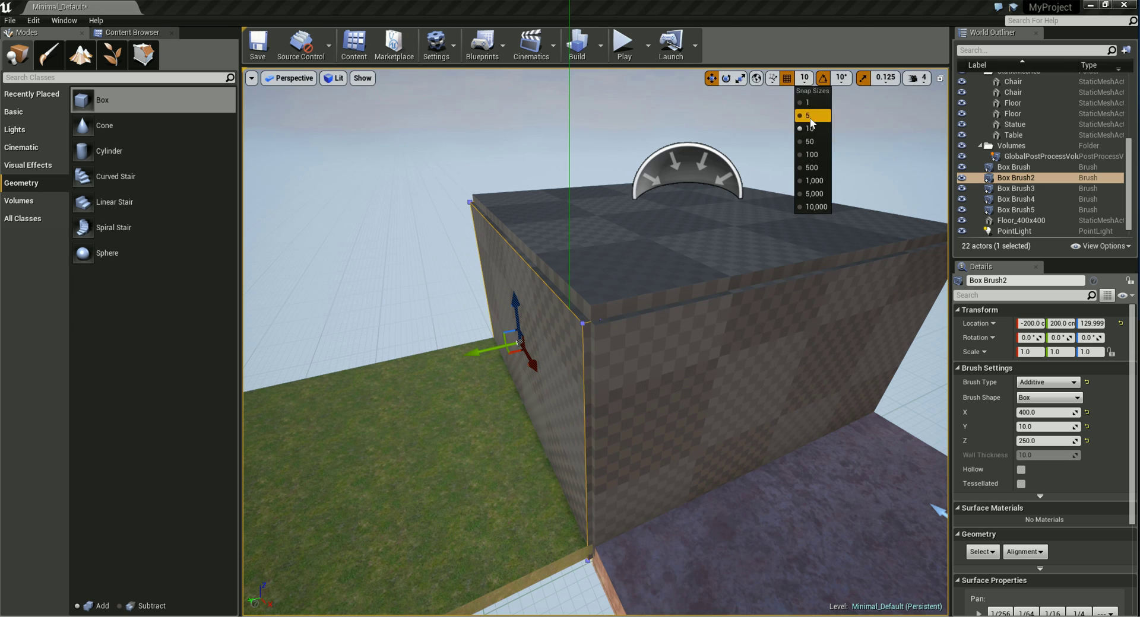
{"action": "left_click", "coordinate": [810, 110]}
{"action": "left_click_drag", "start_coordinate": [476, 354], "coordinate": [481, 354]}
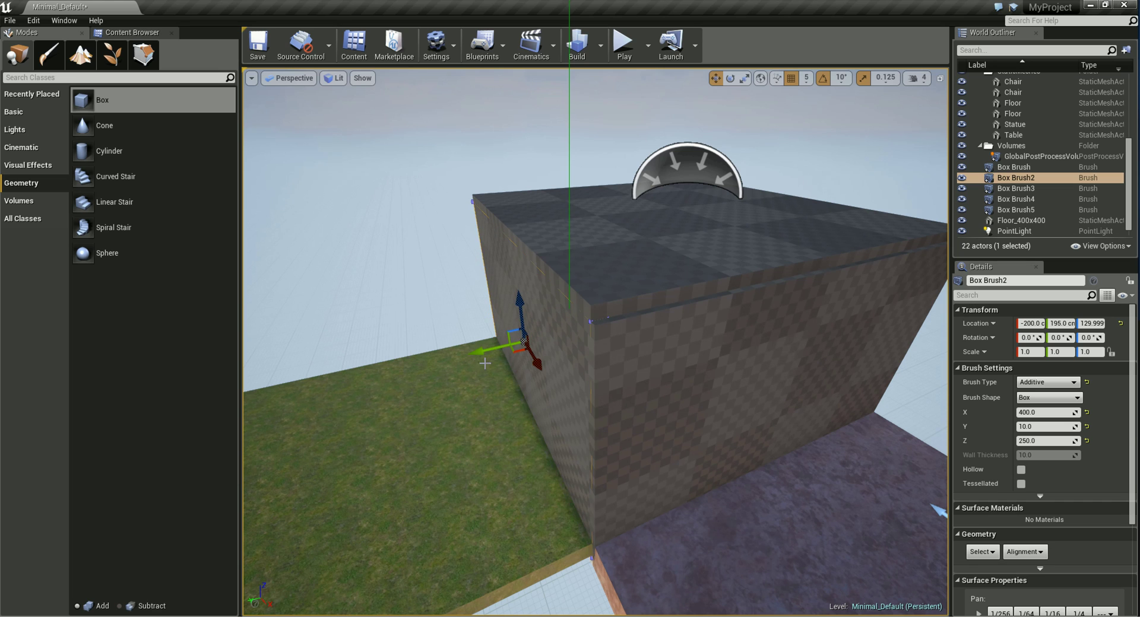
Nudge the opposite wall Box Brush inward by 5 units
{"action": "mouse_move", "coordinate": [705, 436]}
{"action": "right_mouse_down"}
{"action": "mouse_move", "coordinate": [876, 415]}
{"action": "mouse_move", "coordinate": [655, 420]}
{"action": "right_mouse_up"}
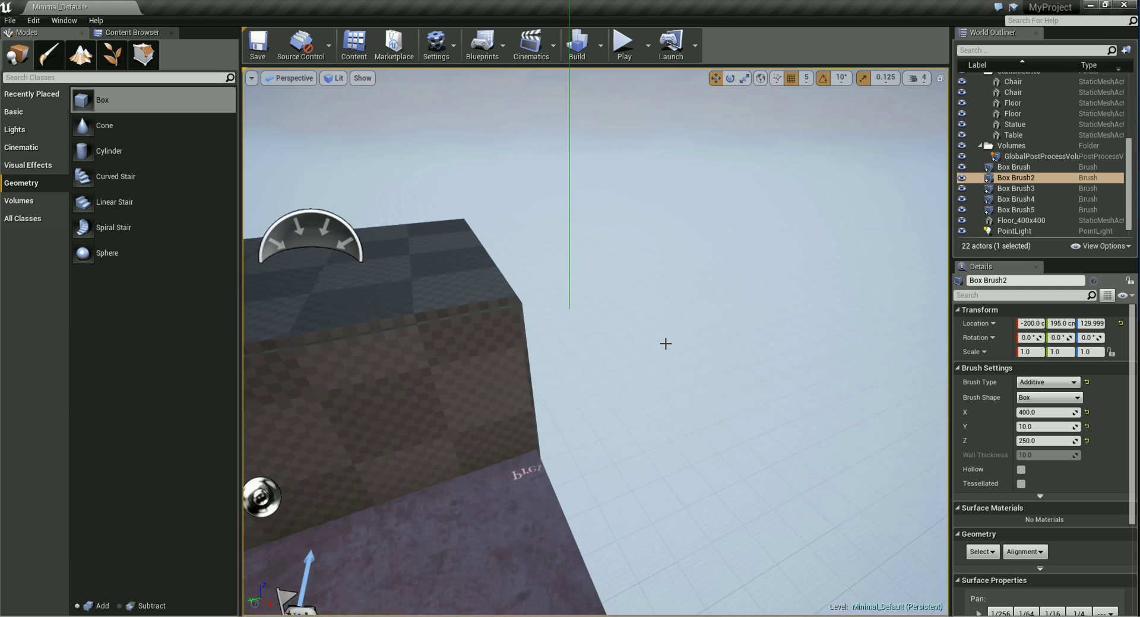
{"action": "right_click_drag", "start_coordinate": [665, 343], "coordinate": [754, 365]}
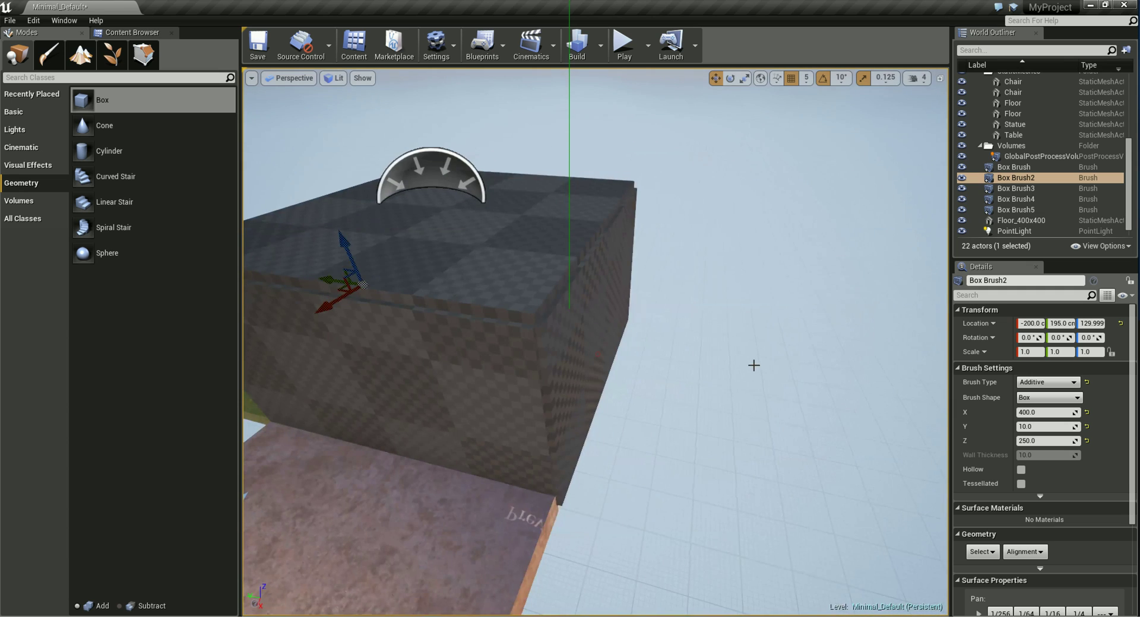
{"action": "left_click", "coordinate": [588, 343]}
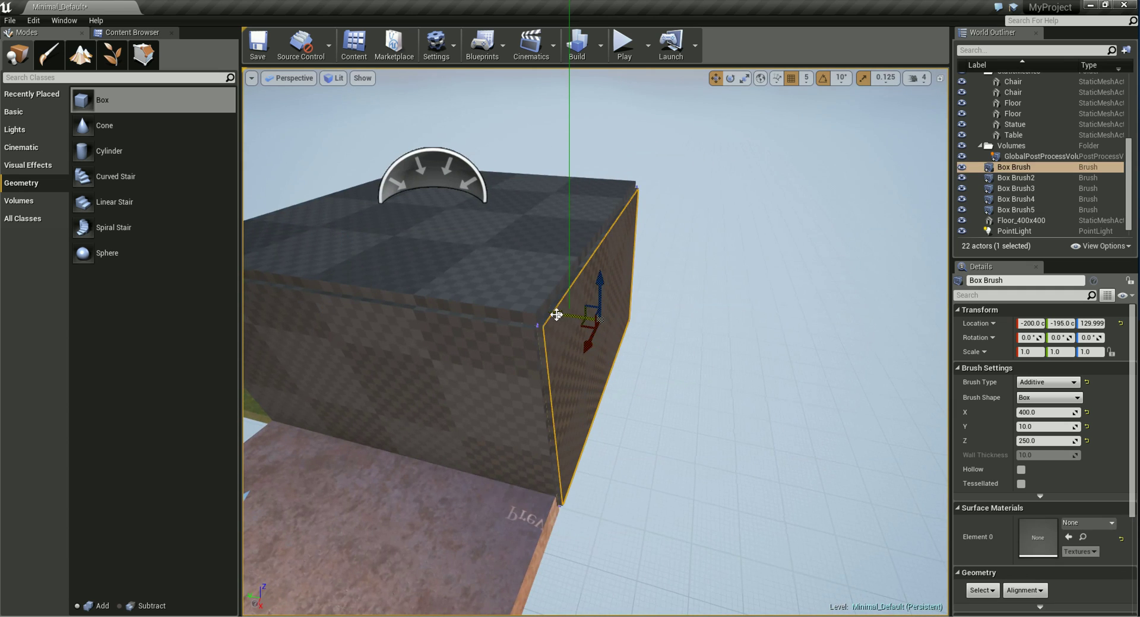
{"action": "left_click_drag", "start_coordinate": [559, 315], "coordinate": [560, 315]}
{"action": "mouse_move", "coordinate": [560, 315]}
{"action": "right_mouse_down"}
{"action": "mouse_move", "coordinate": [509, 394]}
{"action": "mouse_move", "coordinate": [637, 391]}
{"action": "mouse_move", "coordinate": [514, 351]}
{"action": "right_mouse_up"}
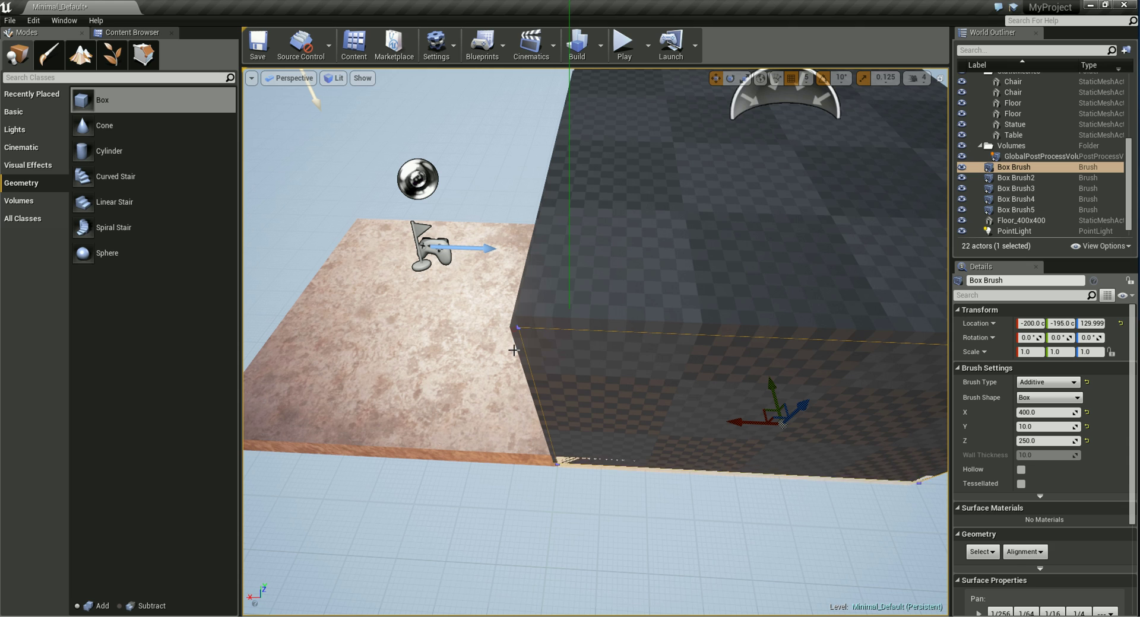
Nudge Box Brush4 to X -5 and line Box Brush3 up inward under the roof
{"action": "scroll", "coordinate": [537, 336], "scroll_direction": "up", "scroll_amount": 4}
{"action": "mouse_move", "coordinate": [537, 336]}
{"action": "right_mouse_down"}
{"action": "mouse_move", "coordinate": [444, 332]}
{"action": "mouse_move", "coordinate": [580, 358]}
{"action": "right_mouse_up"}
{"action": "left_click", "coordinate": [580, 358]}
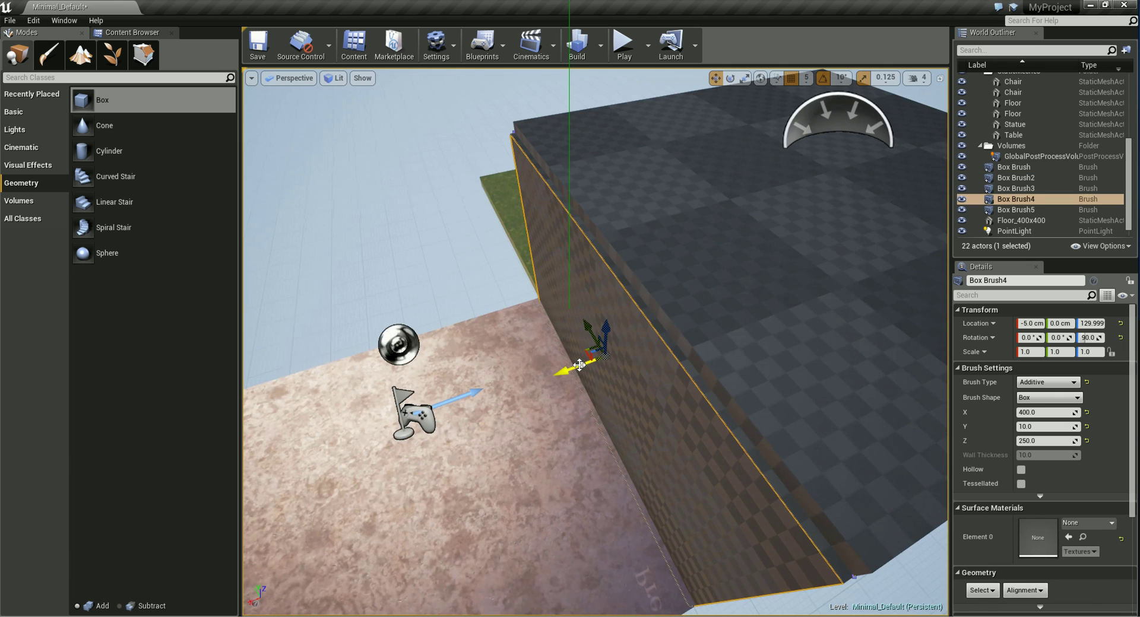
{"action": "left_click_drag", "start_coordinate": [579, 365], "coordinate": [584, 383]}
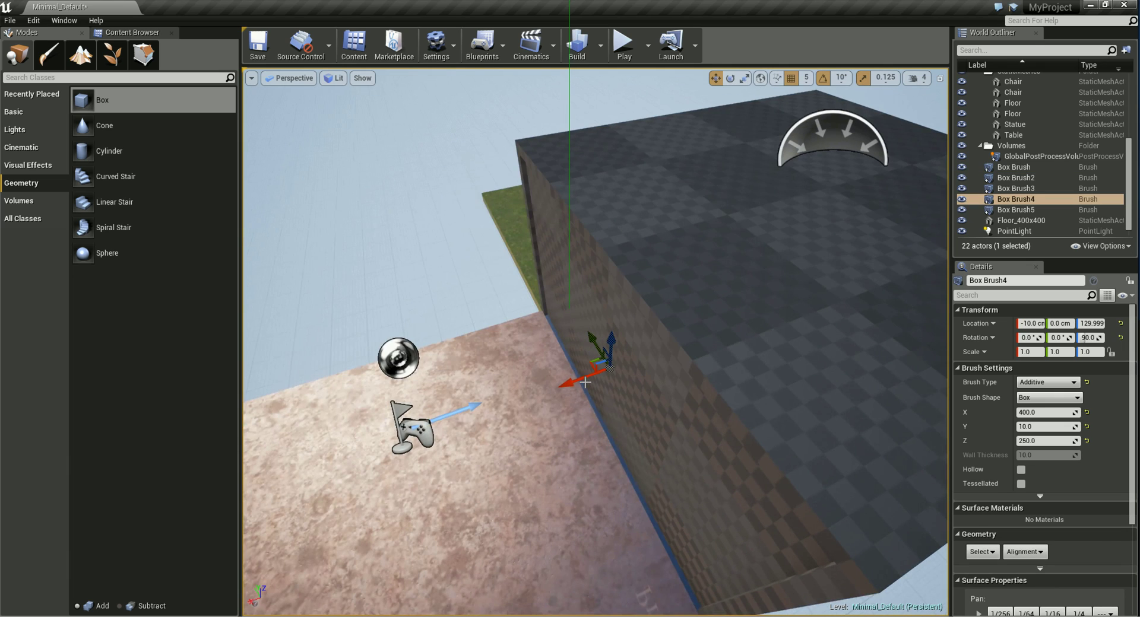
{"action": "left_click_drag", "start_coordinate": [581, 379], "coordinate": [577, 372]}
{"action": "mouse_move", "coordinate": [587, 374]}
{"action": "right_mouse_down"}
{"action": "mouse_move", "coordinate": [678, 360]}
{"action": "mouse_move", "coordinate": [599, 382]}
{"action": "mouse_move", "coordinate": [619, 380]}
{"action": "right_mouse_up"}
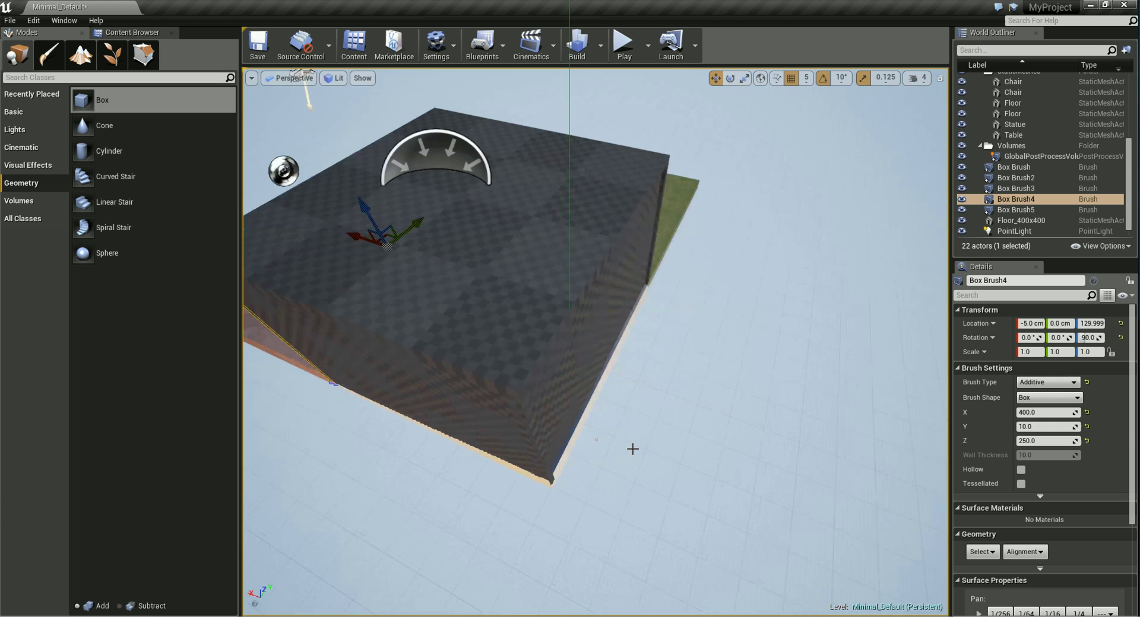
{"action": "left_click", "coordinate": [614, 354]}
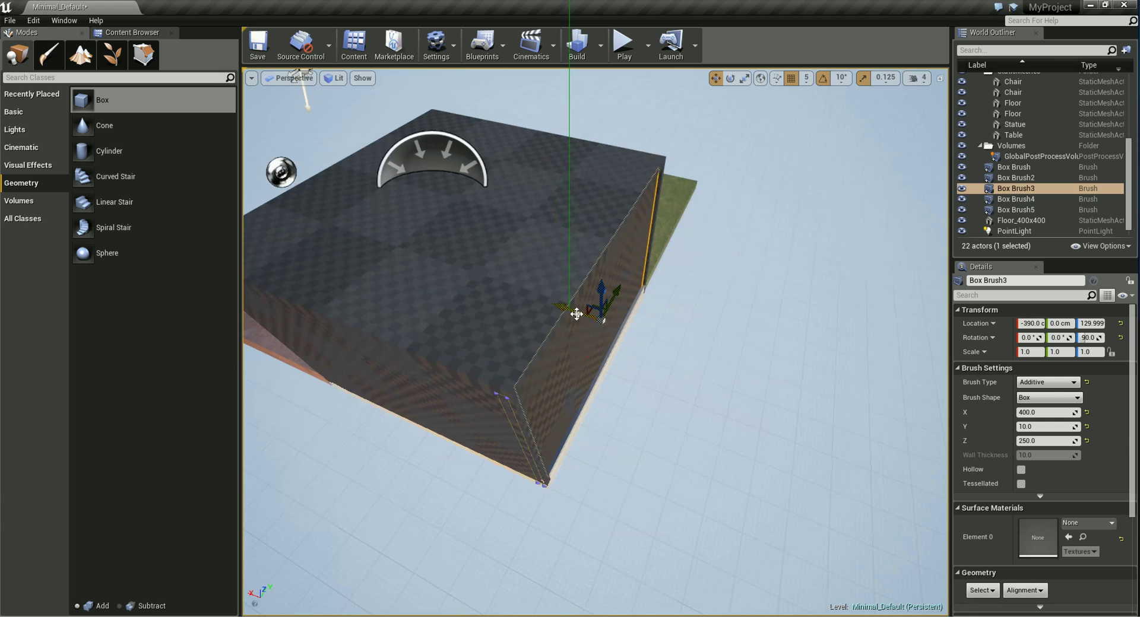
{"action": "left_click_drag", "start_coordinate": [577, 314], "coordinate": [583, 314]}
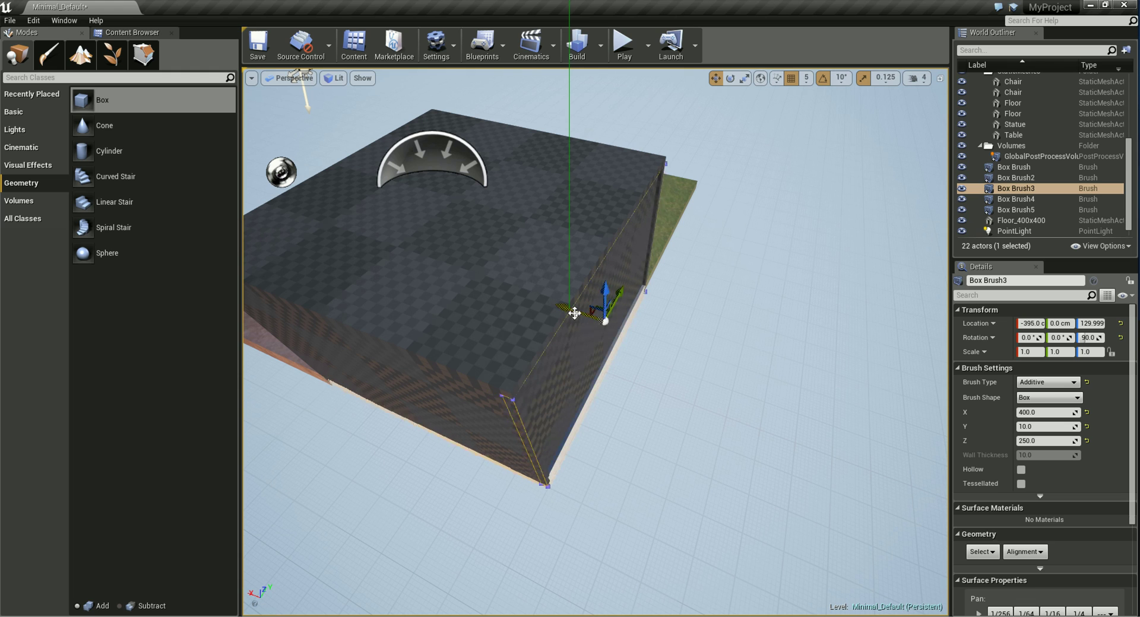
{"action": "mouse_move", "coordinate": [610, 325]}
{"action": "left_mouse_down"}
{"action": "mouse_move", "coordinate": [510, 323]}
{"action": "mouse_move", "coordinate": [684, 246]}
{"action": "mouse_move", "coordinate": [747, 325]}
{"action": "mouse_move", "coordinate": [771, 302]}
{"action": "mouse_move", "coordinate": [766, 311]}
{"action": "mouse_move", "coordinate": [844, 90]}
{"action": "mouse_move", "coordinate": [776, 274]}
{"action": "left_mouse_up"}
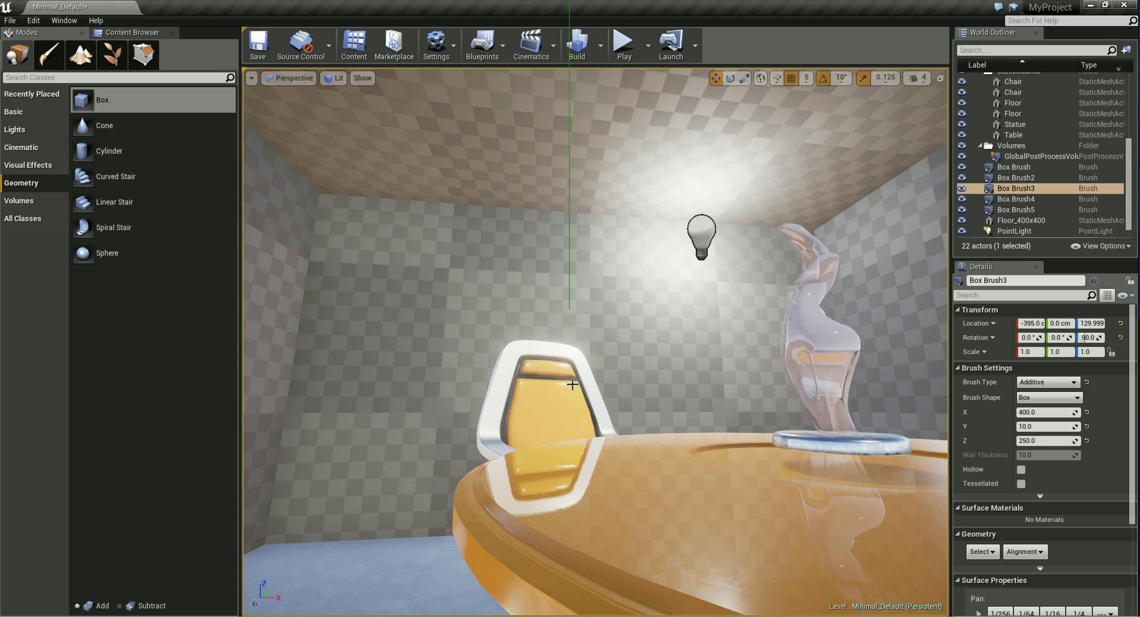
{"action": "key", "text": "f"}
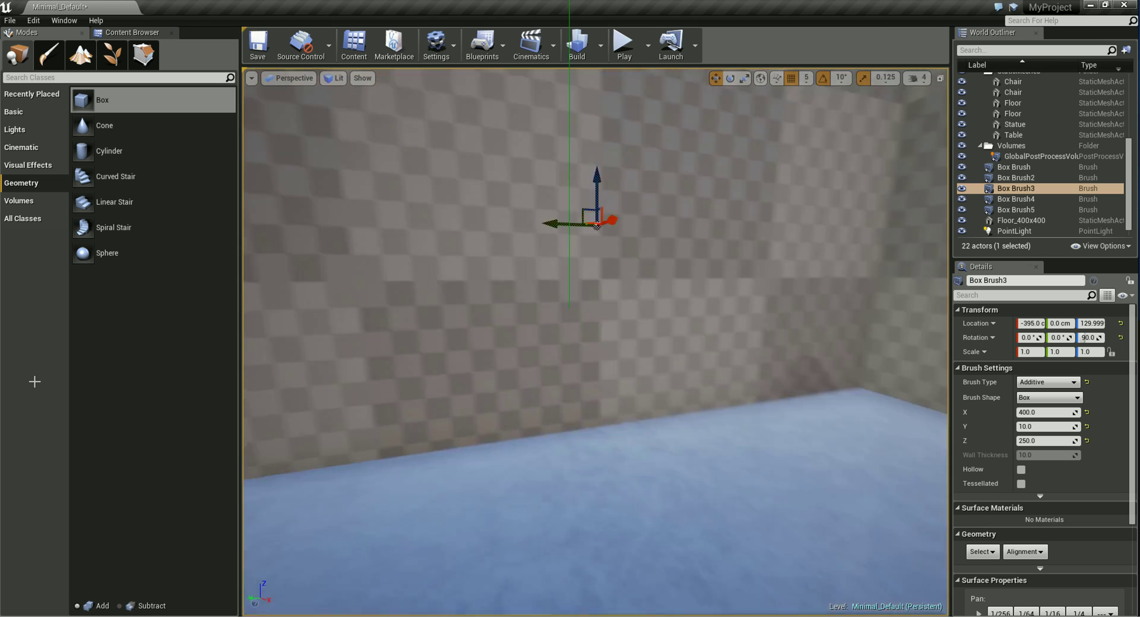
{"action": "right_click_drag", "start_coordinate": [765, 380], "coordinate": [763, 374]}
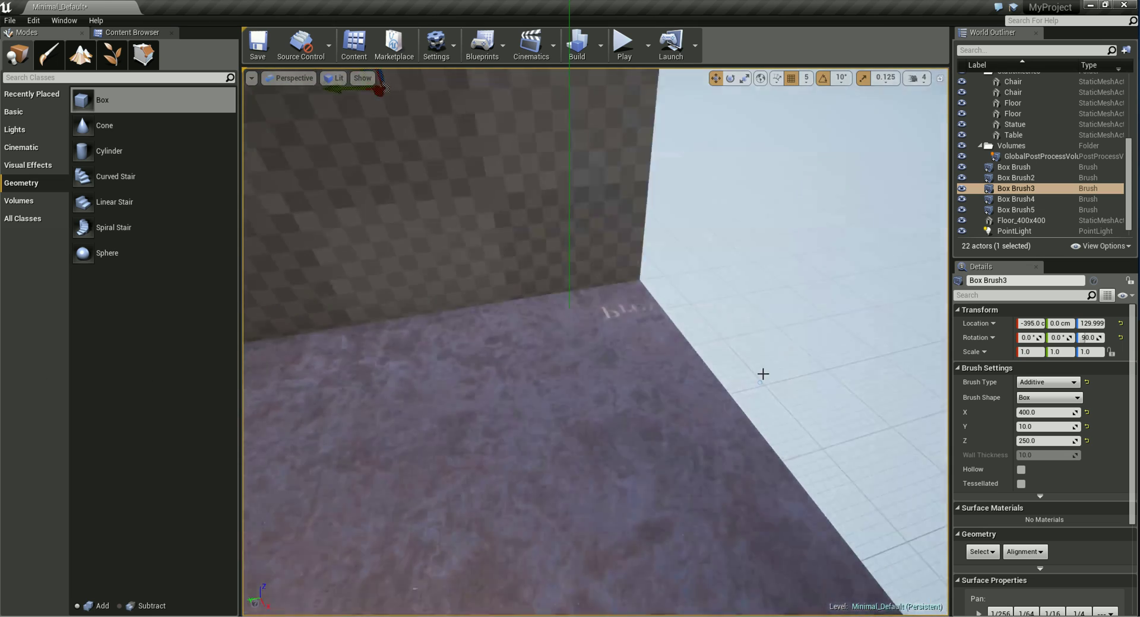
{"action": "scroll", "coordinate": [763, 374], "scroll_direction": "down", "scroll_amount": 5}
{"action": "scroll", "coordinate": [653, 305], "scroll_direction": "down", "scroll_amount": 5}
{"action": "scroll", "coordinate": [624, 297], "scroll_direction": "down", "scroll_amount": 3}
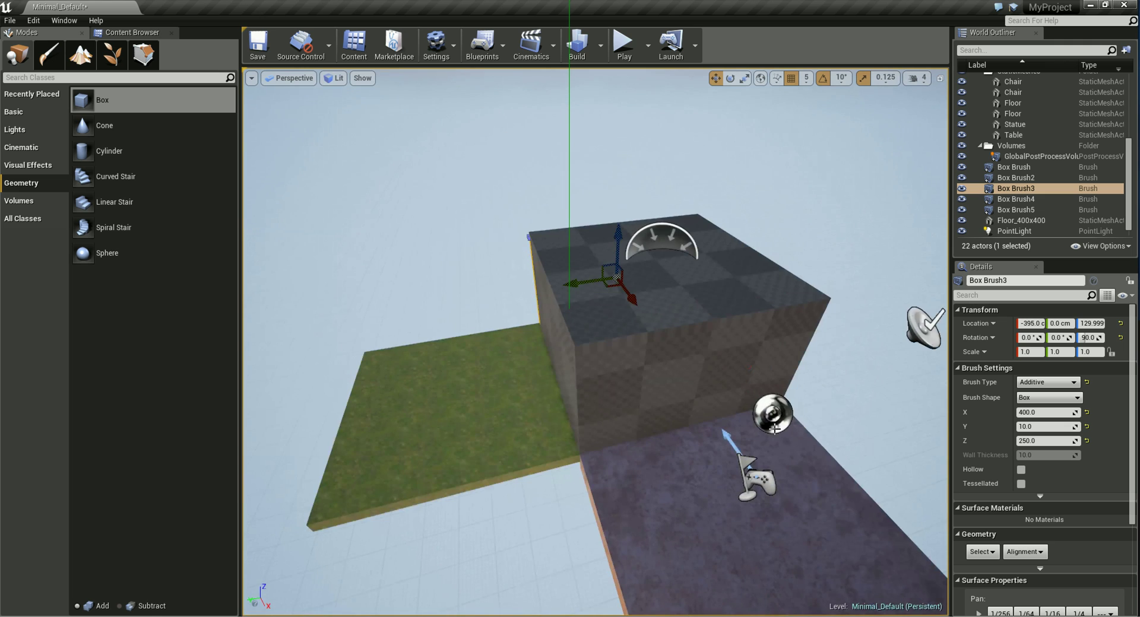
{"action": "scroll", "coordinate": [775, 429], "scroll_direction": "down", "scroll_amount": 2}
{"action": "scroll", "coordinate": [765, 422], "scroll_direction": "down", "scroll_amount": 1}
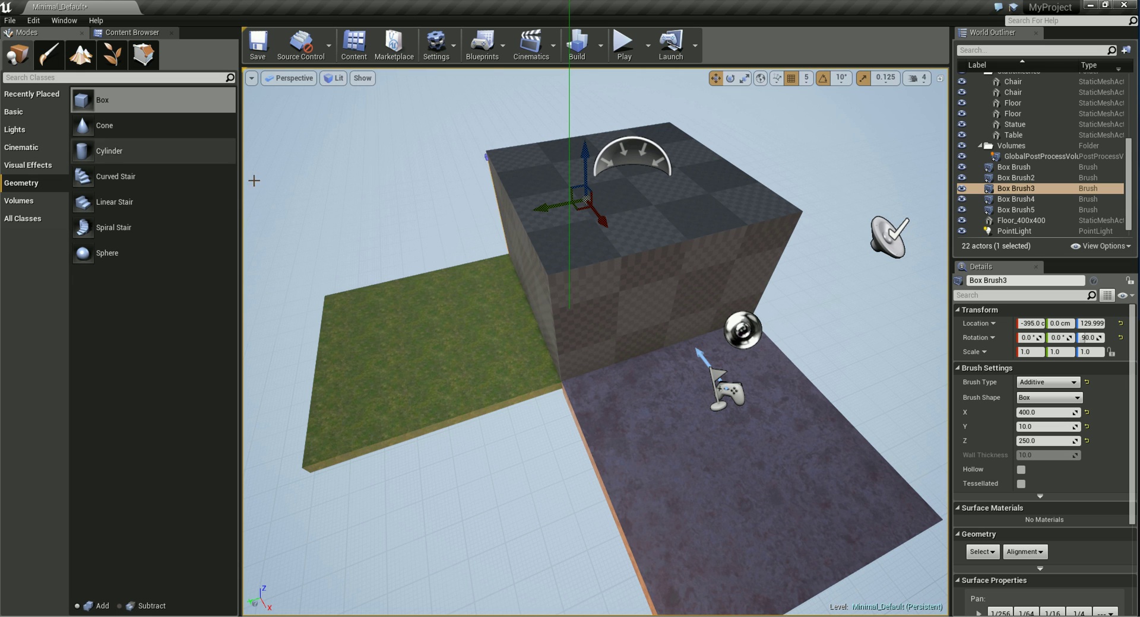
{"action": "mouse_move", "coordinate": [95, 100]}
{"action": "left_mouse_down"}
{"action": "mouse_move", "coordinate": [454, 309]}
{"action": "mouse_move", "coordinate": [734, 419]}
{"action": "mouse_move", "coordinate": [694, 434]}
{"action": "left_mouse_up"}
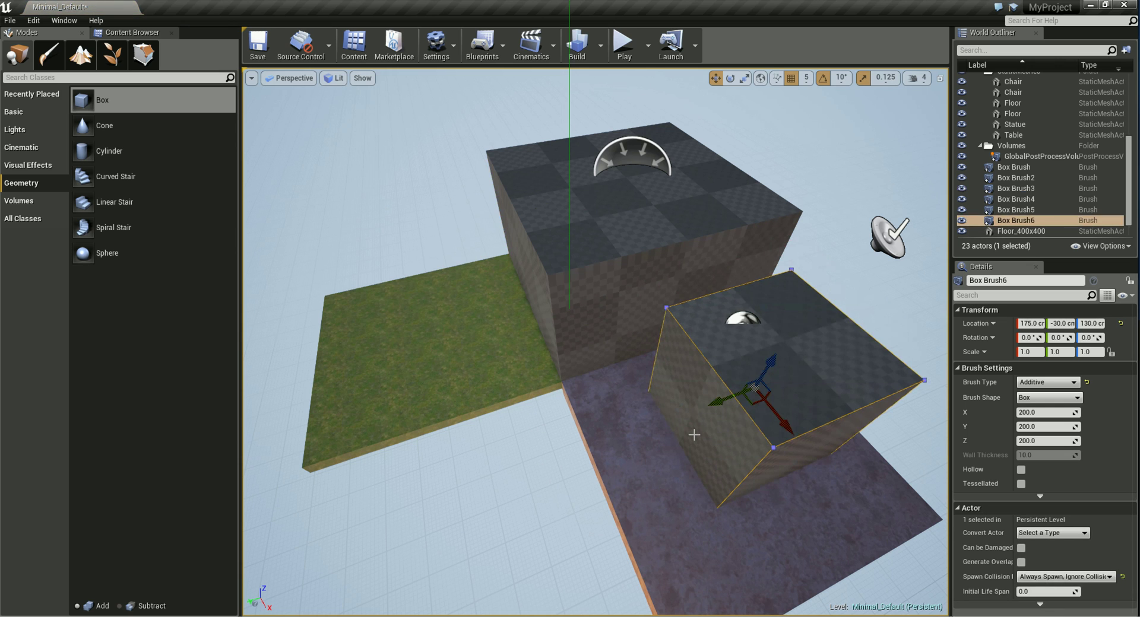
Open the StarterContent Materials folder, listing its 43 materials, in the Content Browser
{"action": "scroll", "coordinate": [699, 465], "scroll_direction": "up", "scroll_amount": 3}
{"action": "scroll", "coordinate": [776, 483], "scroll_direction": "up", "scroll_amount": 4}
{"action": "scroll", "coordinate": [726, 554], "scroll_direction": "up", "scroll_amount": 4}
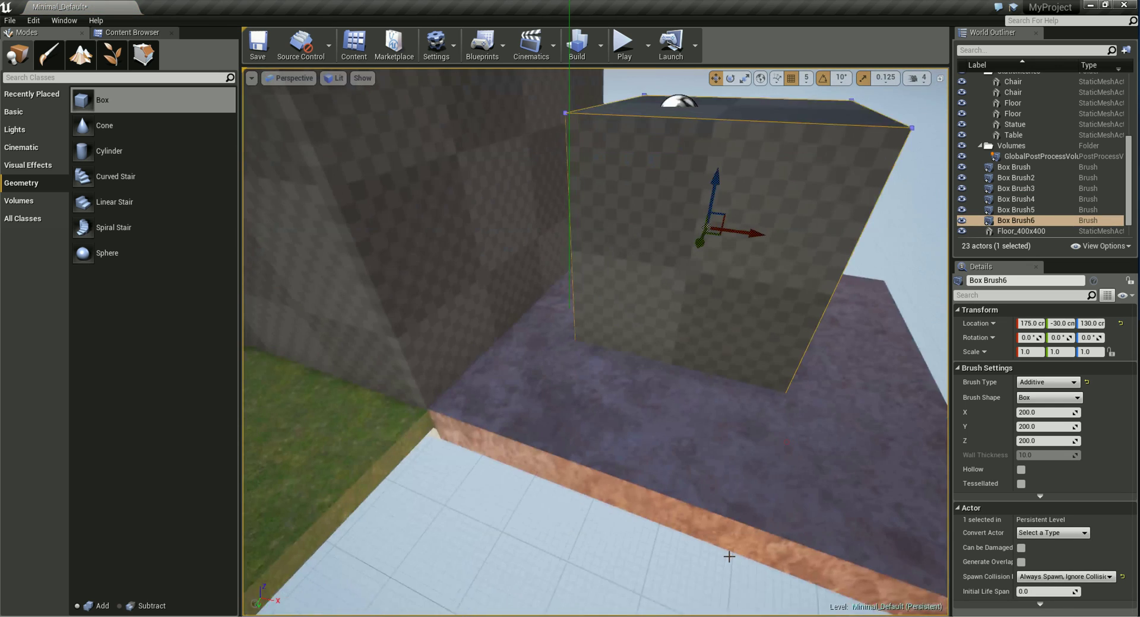
{"action": "scroll", "coordinate": [727, 555], "scroll_direction": "down", "scroll_amount": 1}
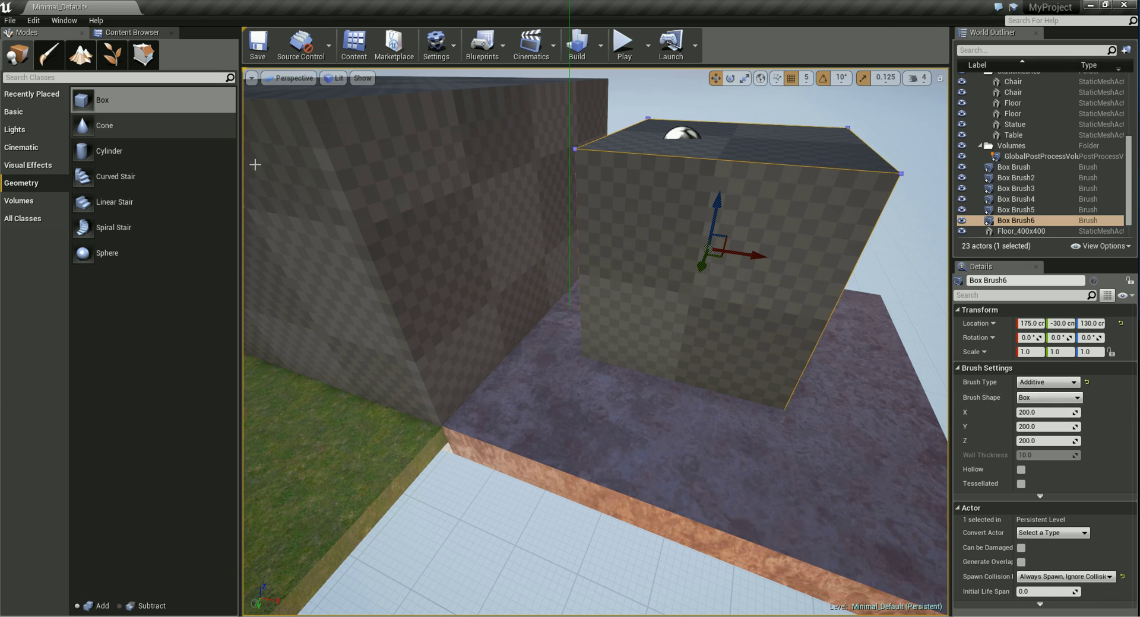
{"action": "left_click", "coordinate": [94, 34]}
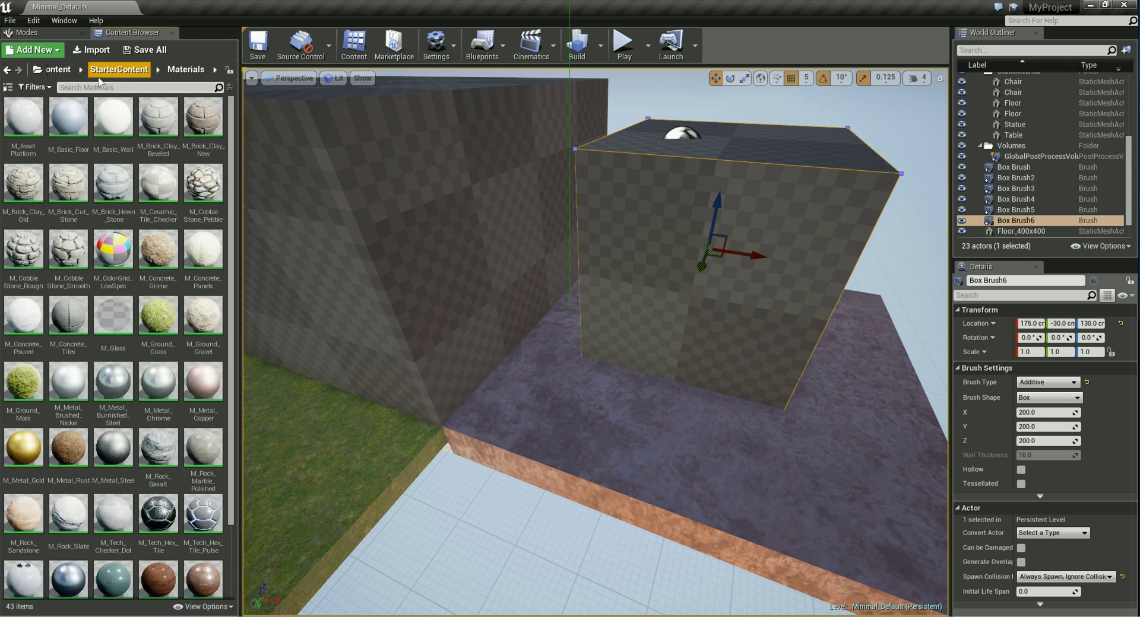
Filter the Content folder by 'door', pick SM_DoorFrame, and select the left wall brush
{"action": "left_click", "coordinate": [69, 68]}
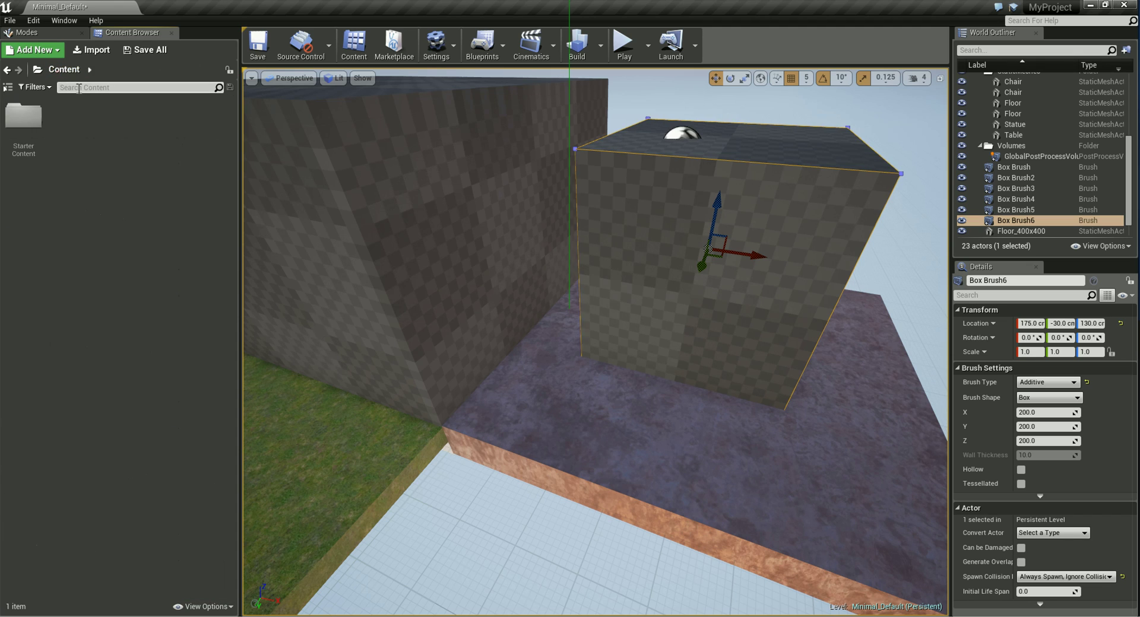
{"action": "type", "text": "door"}
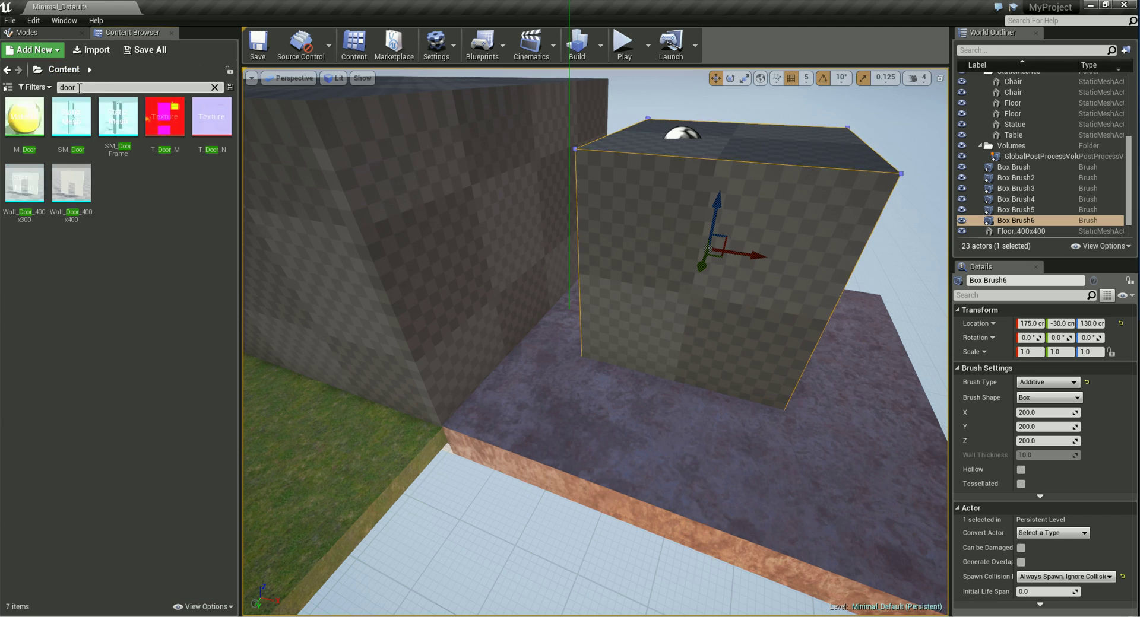
{"action": "mouse_move", "coordinate": [118, 150]}
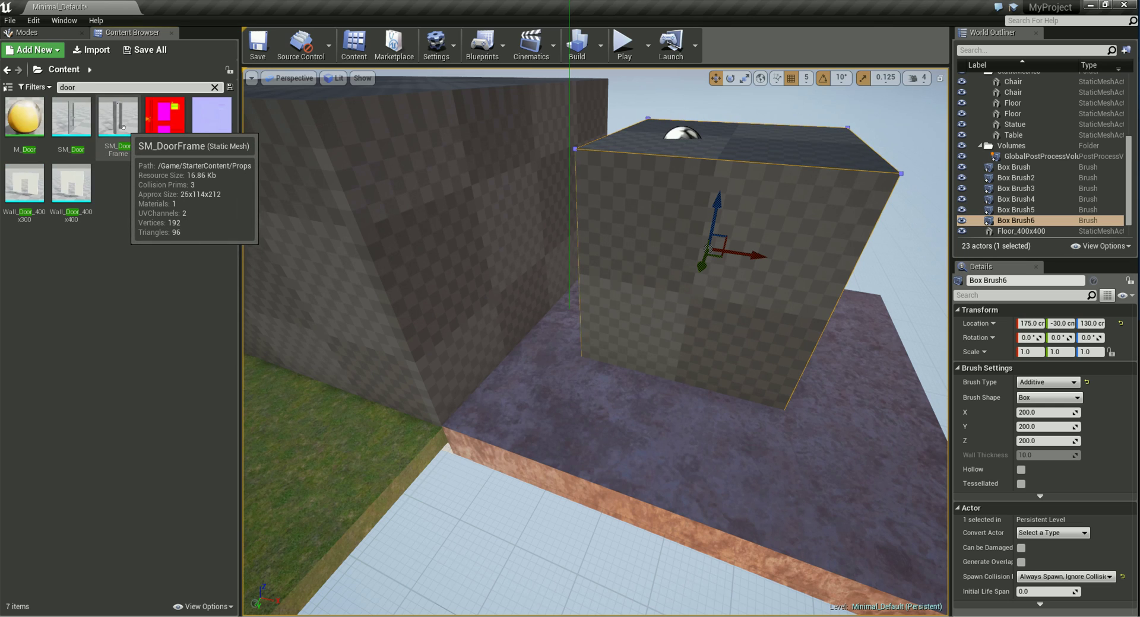
{"action": "left_click", "coordinate": [121, 126]}
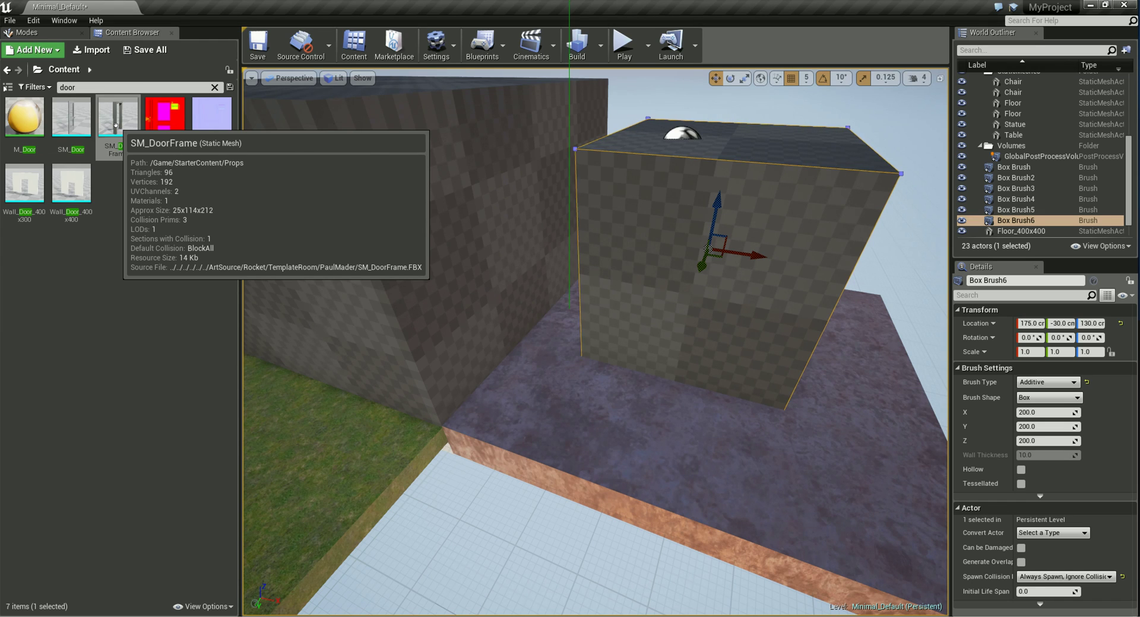
{"action": "left_click", "coordinate": [420, 253]}
{"action": "type", "text": "110"}
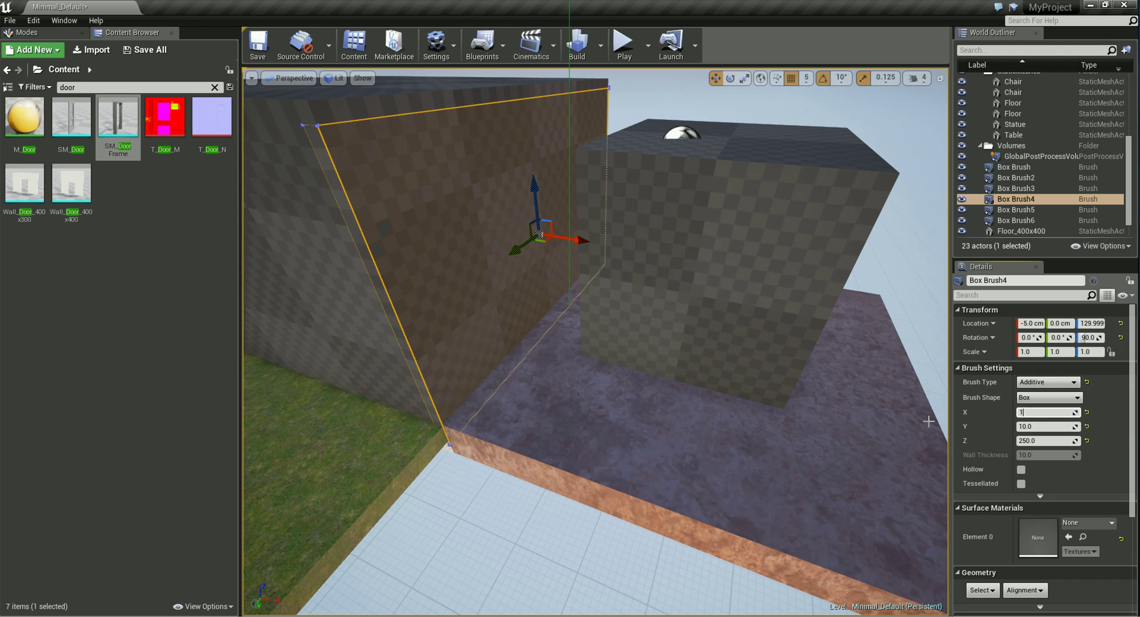
Apply and then undo the 110 width change on the wall brush, closing the doorway again
{"action": "key", "text": "Return"}
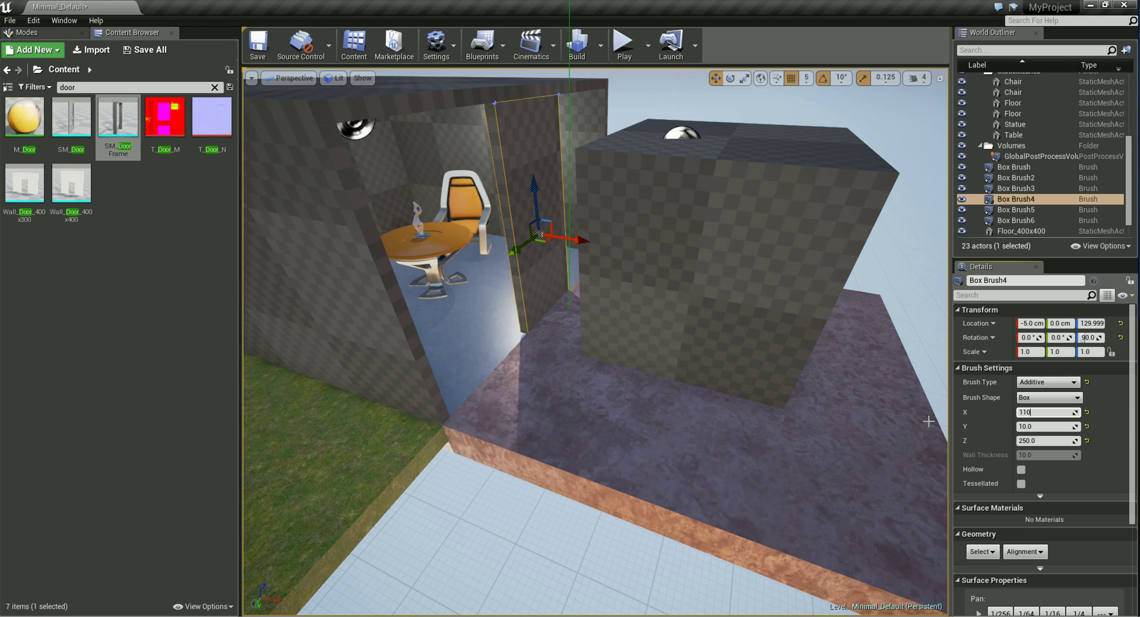
{"action": "left_click", "coordinate": [727, 400]}
{"action": "key", "text": "ctrl+z"}
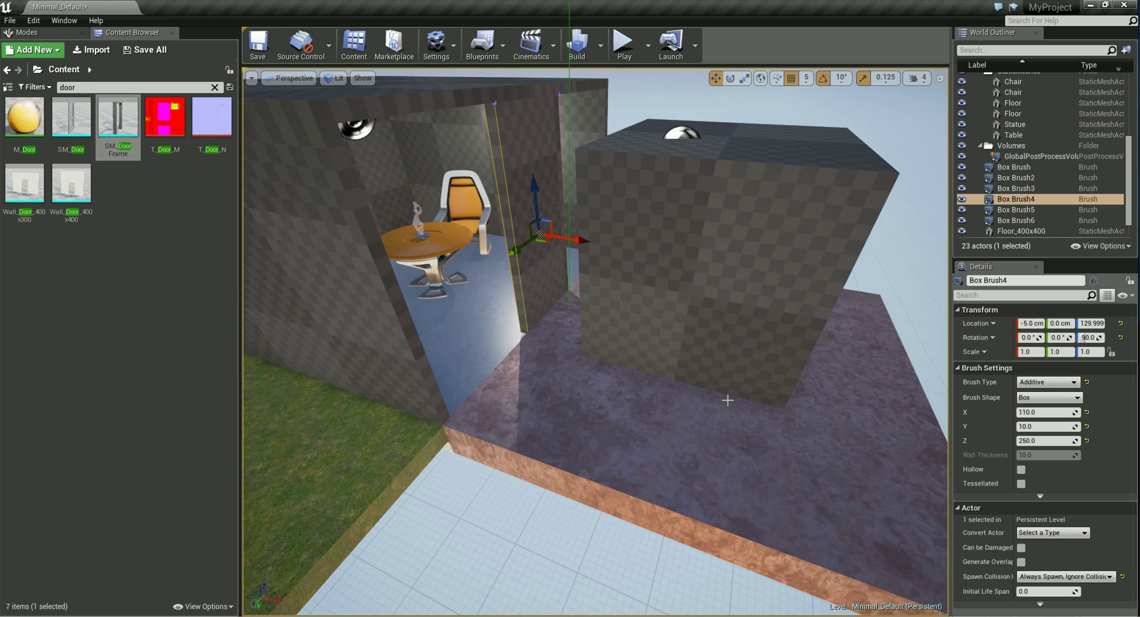
{"action": "key", "text": "ctrl+z"}
Resize the standalone cube brush, Box Brush6, to X 110, Y 10, Z 210
{"action": "left_click", "coordinate": [724, 321]}
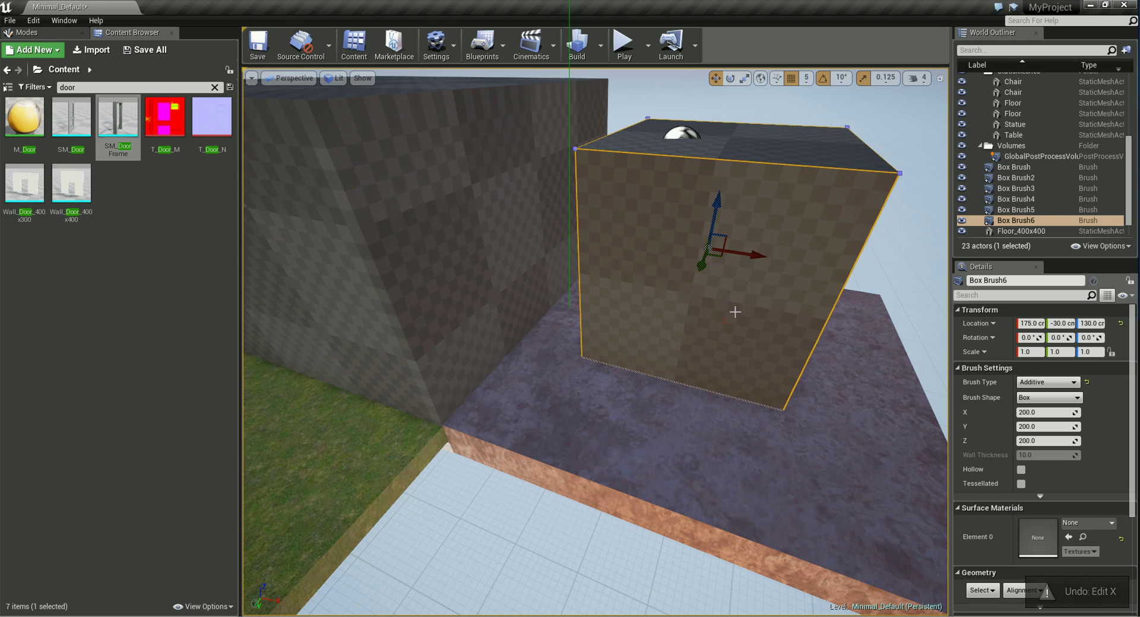
{"action": "left_click", "coordinate": [1045, 413]}
{"action": "type", "text": "1"}
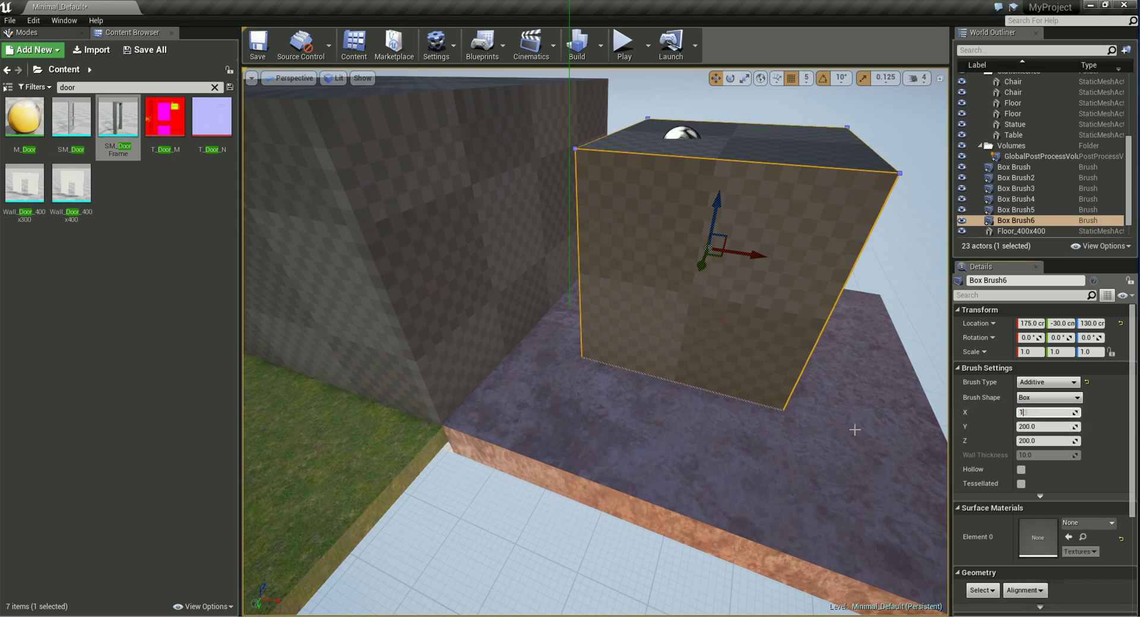
{"action": "type", "text": "10"}
{"action": "key", "text": "Return"}
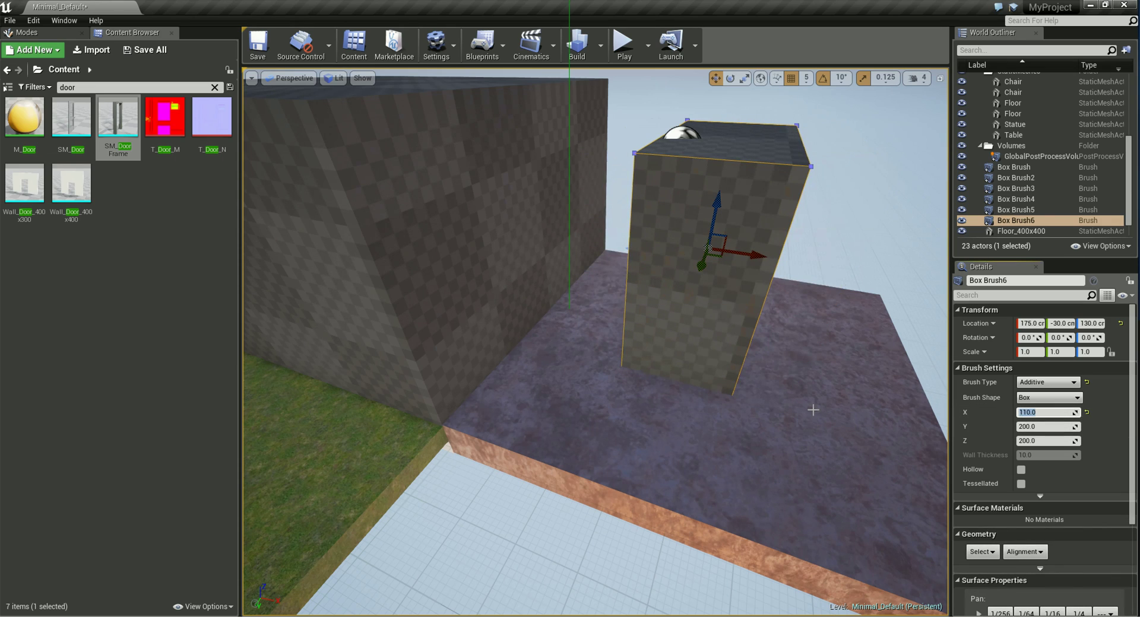
{"action": "left_click", "coordinate": [1045, 426]}
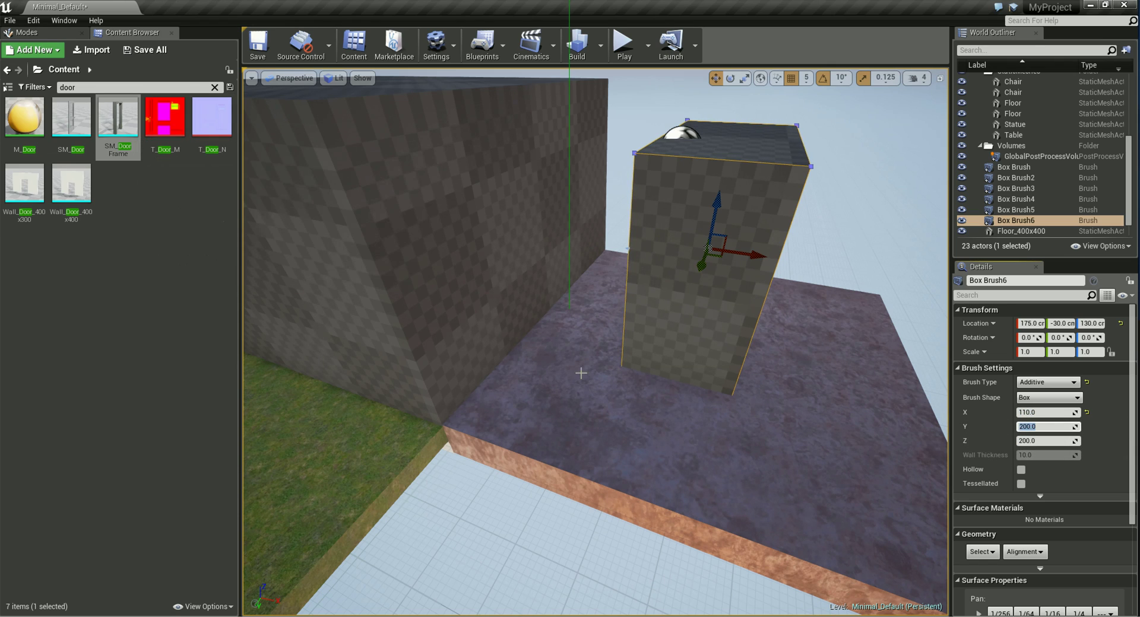
{"action": "type", "text": "10"}
{"action": "key", "text": "Return"}
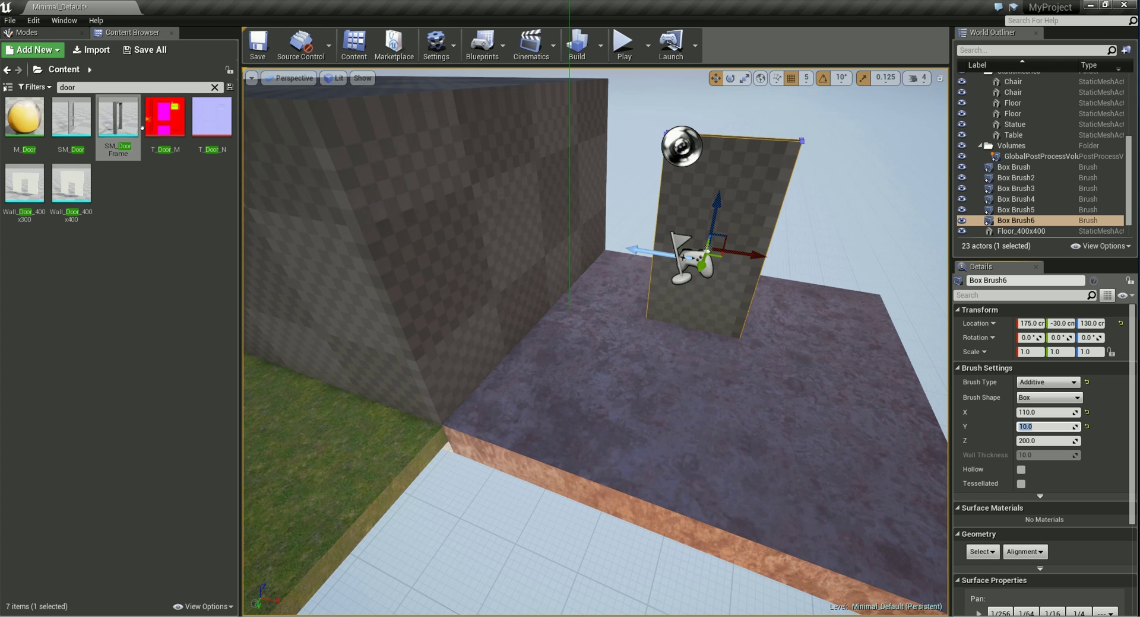
{"action": "mouse_move", "coordinate": [120, 116]}
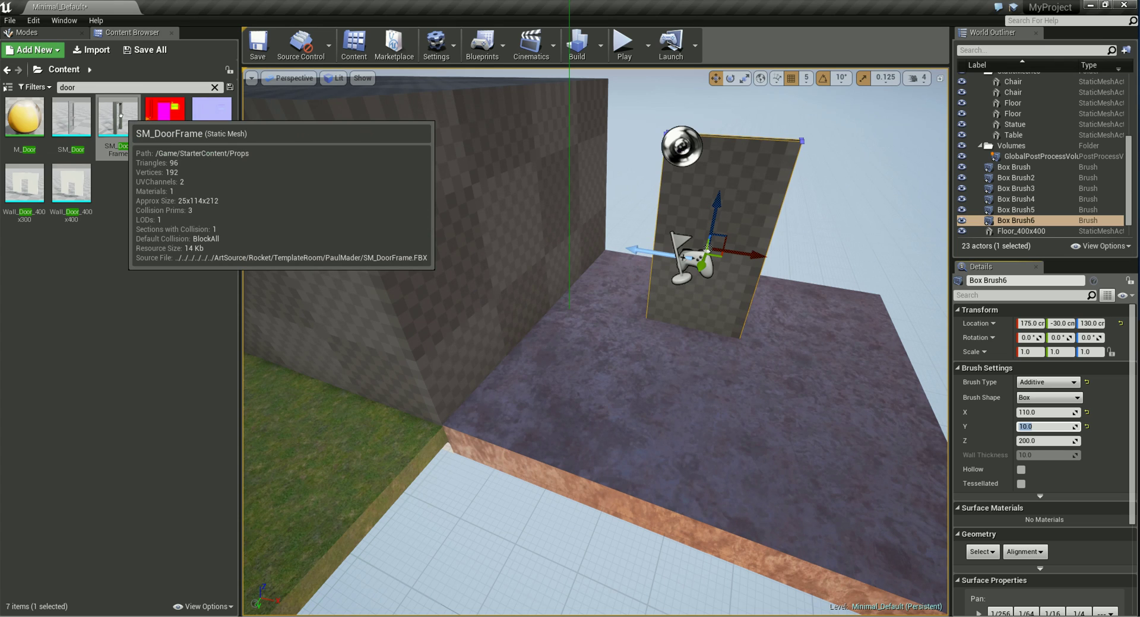
{"action": "left_click", "coordinate": [1043, 441]}
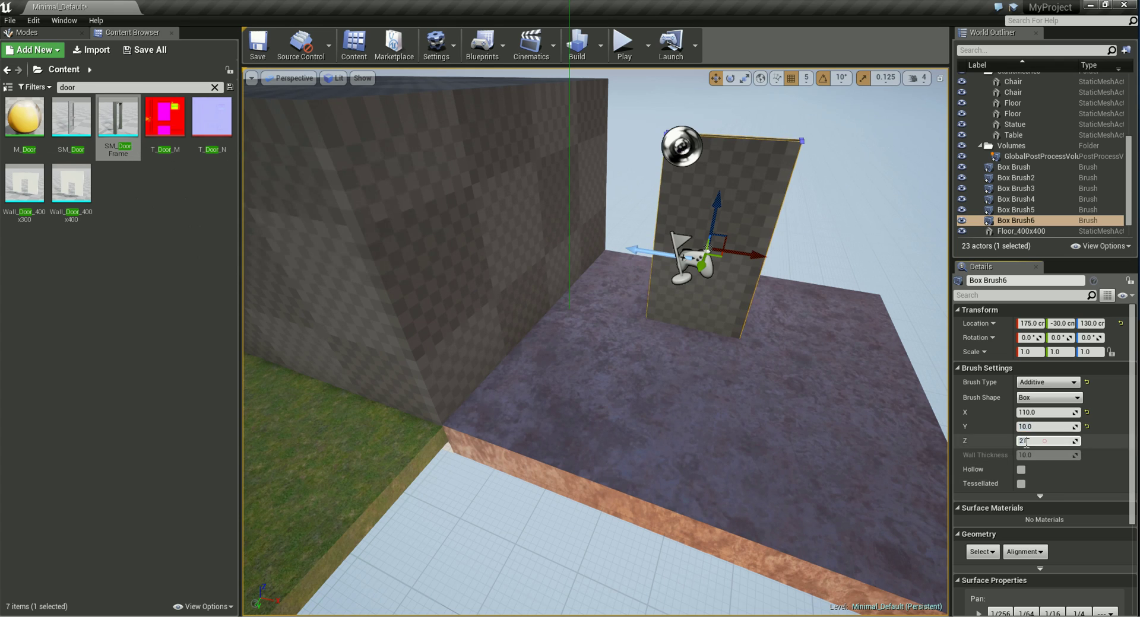
{"action": "type", "text": "10"}
{"action": "key", "text": "Return"}
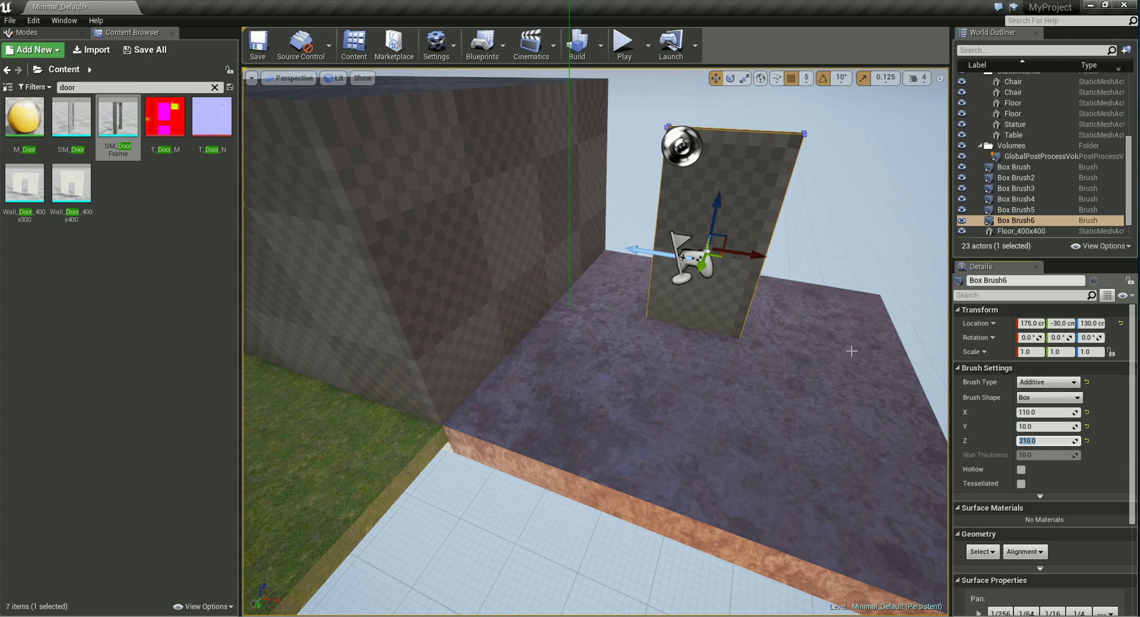
Raise the slab slightly to Z 137 and view it from the grass side
{"action": "left_click_drag", "start_coordinate": [716, 197], "coordinate": [715, 186]}
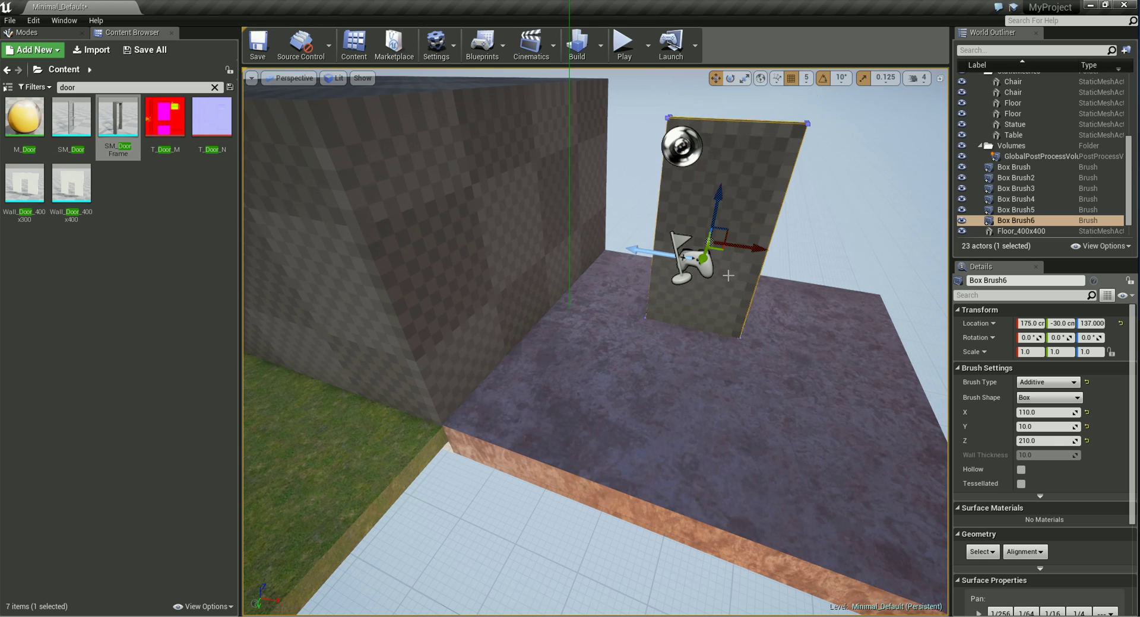
{"action": "right_click_drag", "start_coordinate": [746, 325], "coordinate": [850, 309]}
{"action": "right_click_drag", "start_coordinate": [671, 319], "coordinate": [488, 362]}
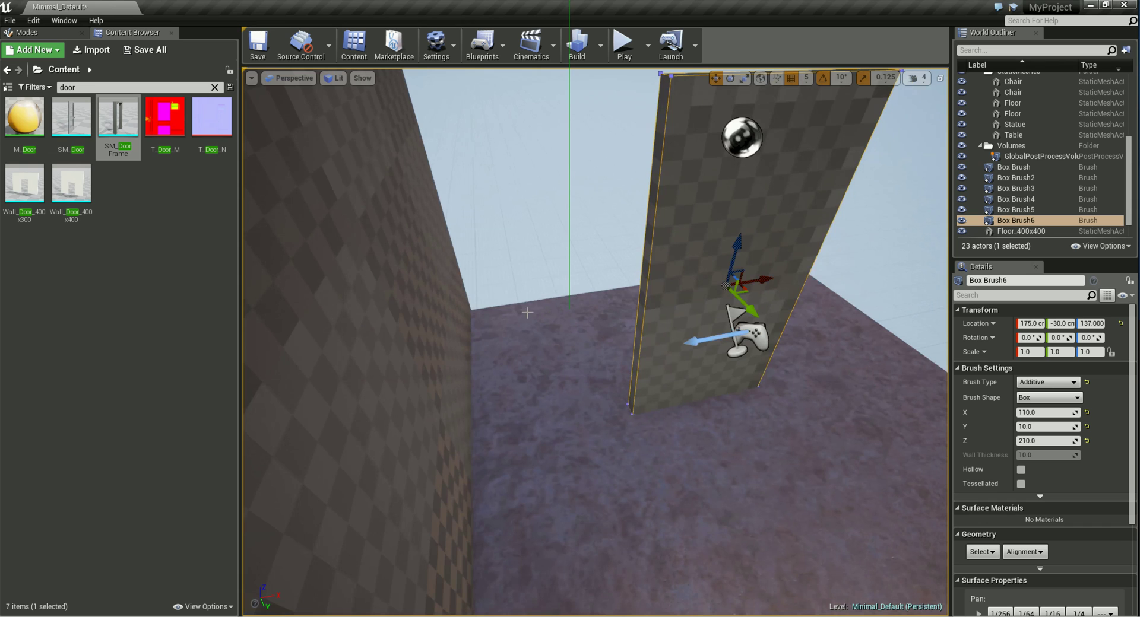
{"action": "mouse_move", "coordinate": [489, 362]}
{"action": "right_mouse_down"}
{"action": "mouse_move", "coordinate": [284, 342]}
{"action": "mouse_move", "coordinate": [633, 345]}
{"action": "right_mouse_up"}
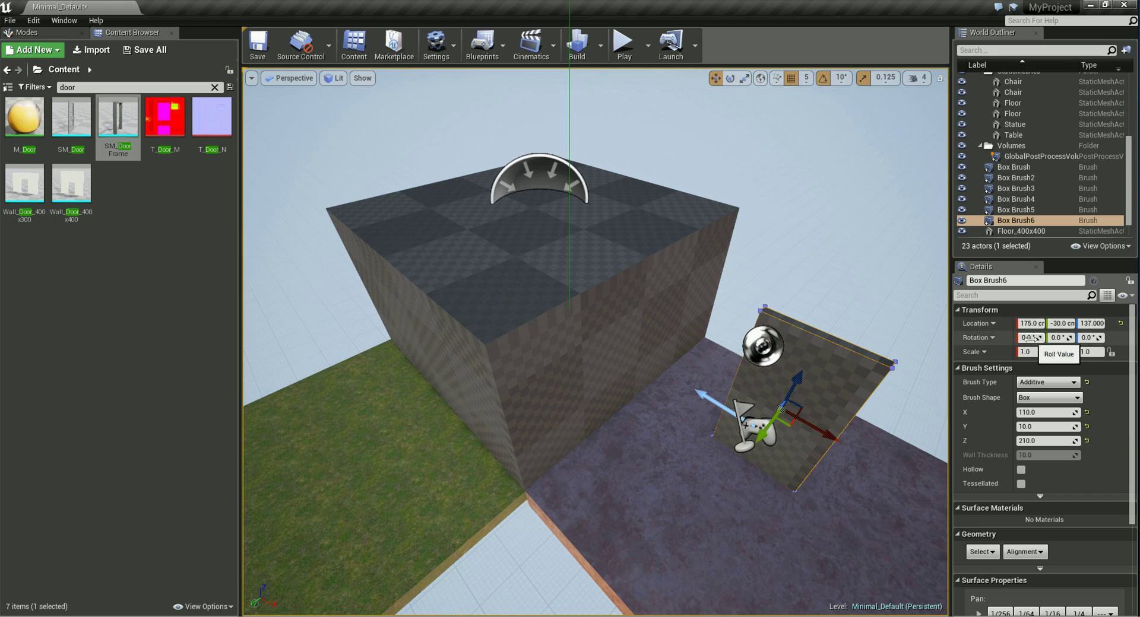
Alt-drag a copy of the door slab over beside the grass-side room
{"action": "left_click", "coordinate": [1029, 337]}
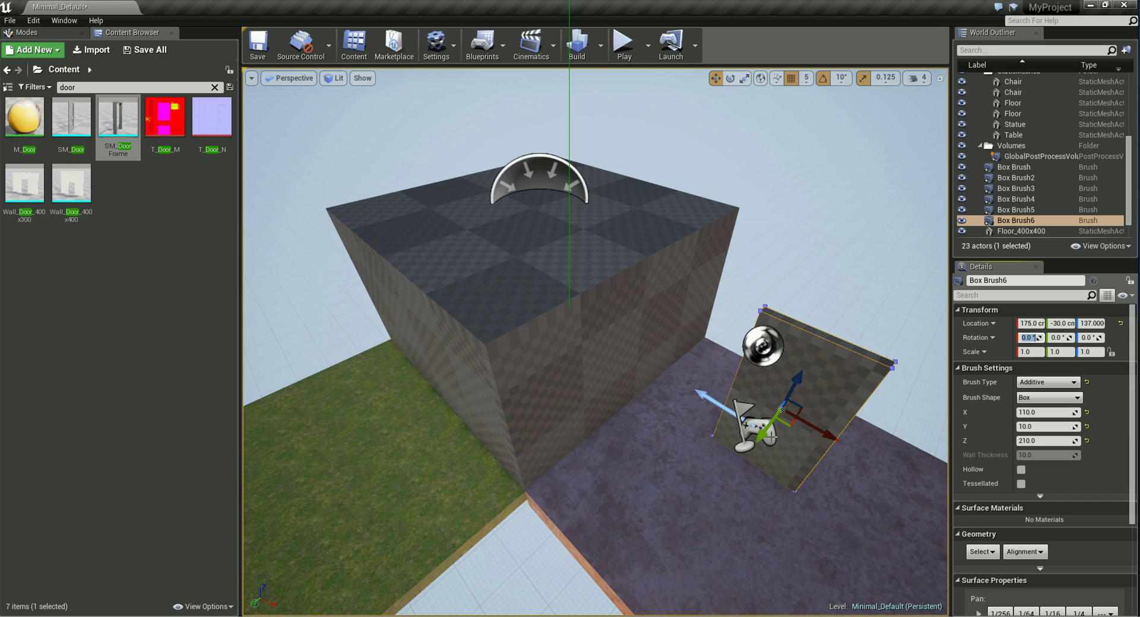
{"action": "left_click_drag", "start_coordinate": [768, 428], "coordinate": [676, 499], "text": "alt"}
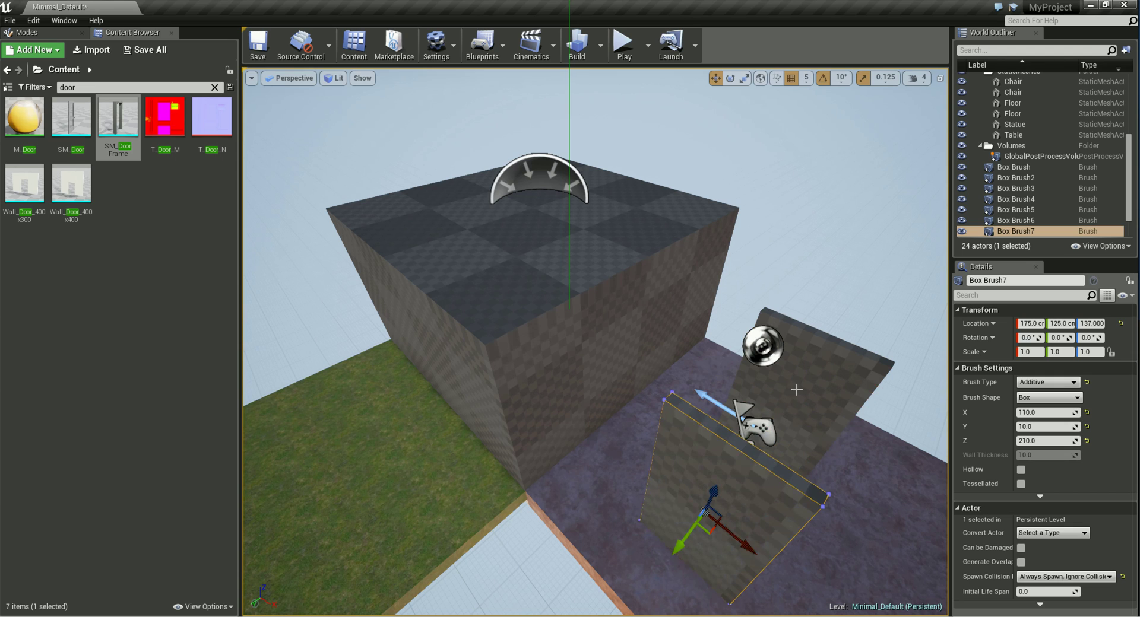
{"action": "mouse_move", "coordinate": [736, 539]}
{"action": "left_mouse_down"}
{"action": "mouse_move", "coordinate": [445, 397]}
{"action": "mouse_move", "coordinate": [388, 429]}
{"action": "left_mouse_up"}
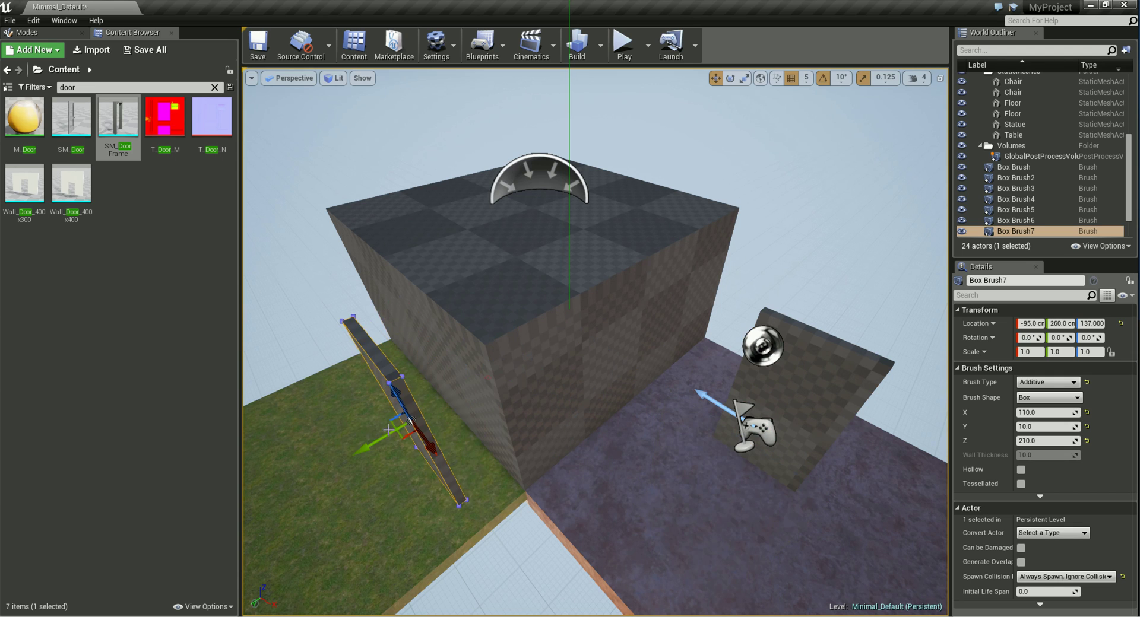
Turn Box Brush6 90° in yaw and push it flush against the cube's wall
{"action": "left_click", "coordinate": [803, 397]}
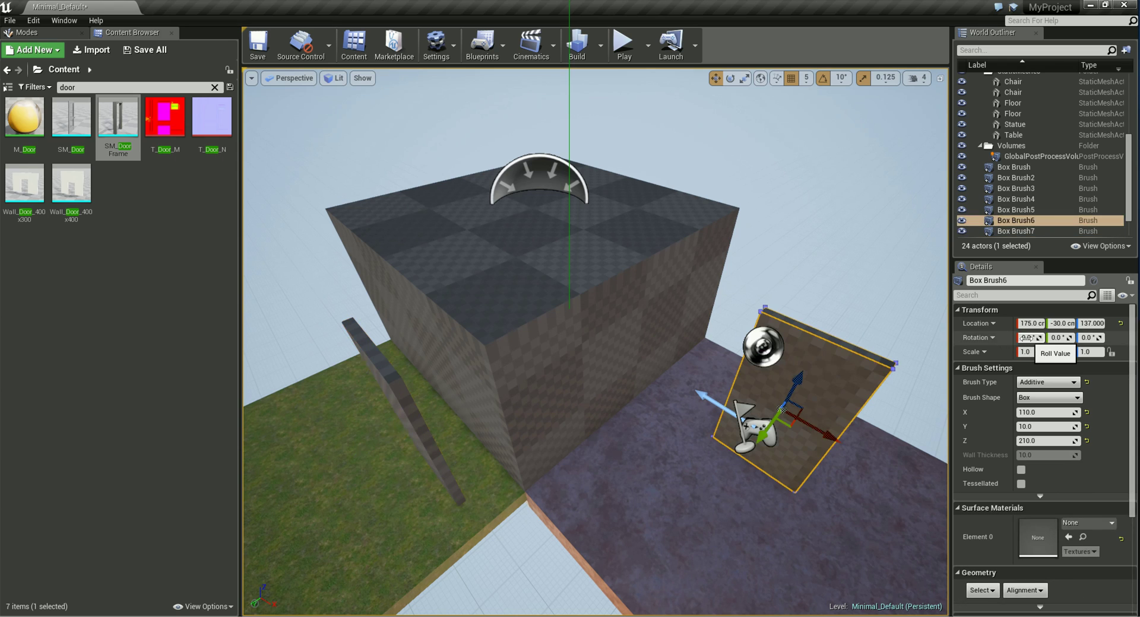
{"action": "type", "text": "90"}
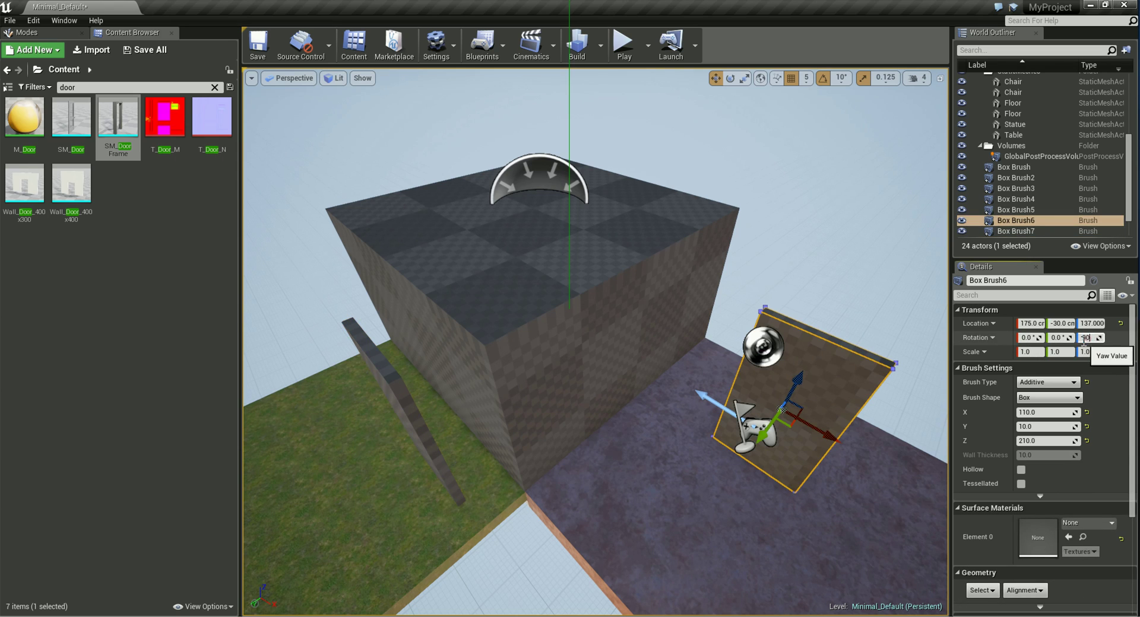
{"action": "key", "text": "Return"}
{"action": "left_click_drag", "start_coordinate": [828, 439], "coordinate": [668, 373]}
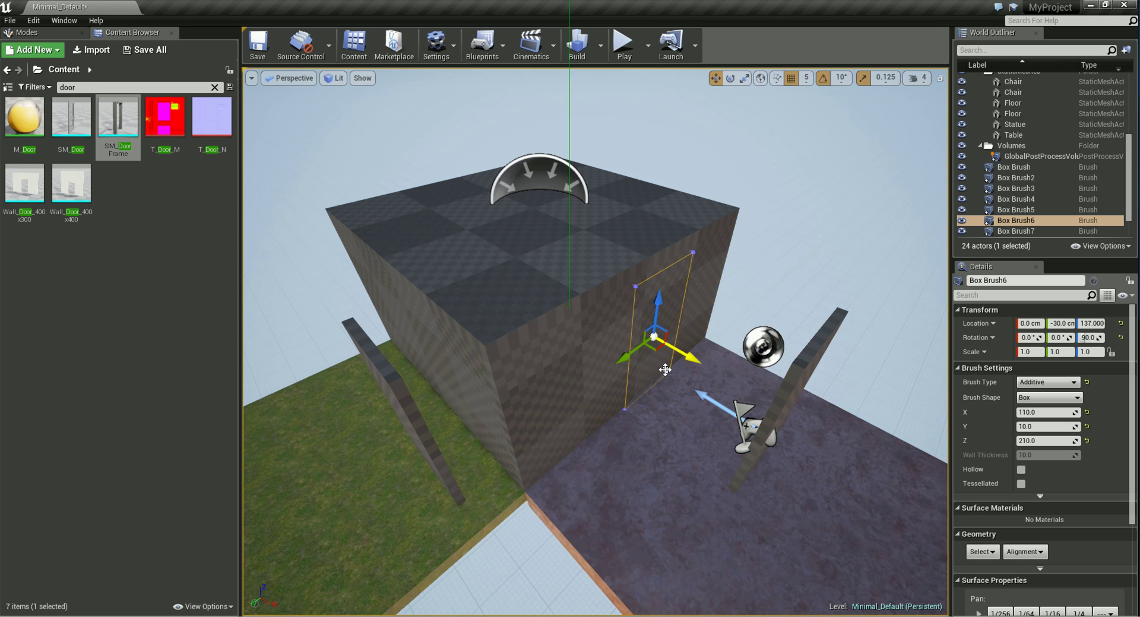
{"action": "left_click_drag", "start_coordinate": [758, 394], "coordinate": [697, 384], "text": "alt"}
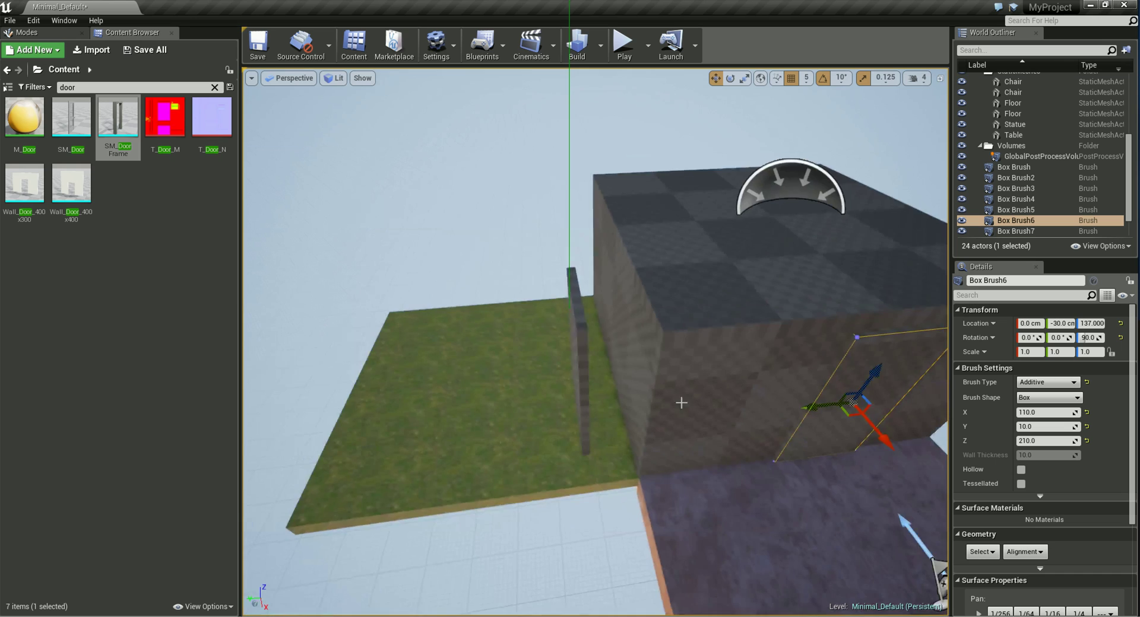
{"action": "left_click_drag", "start_coordinate": [620, 412], "coordinate": [622, 407]}
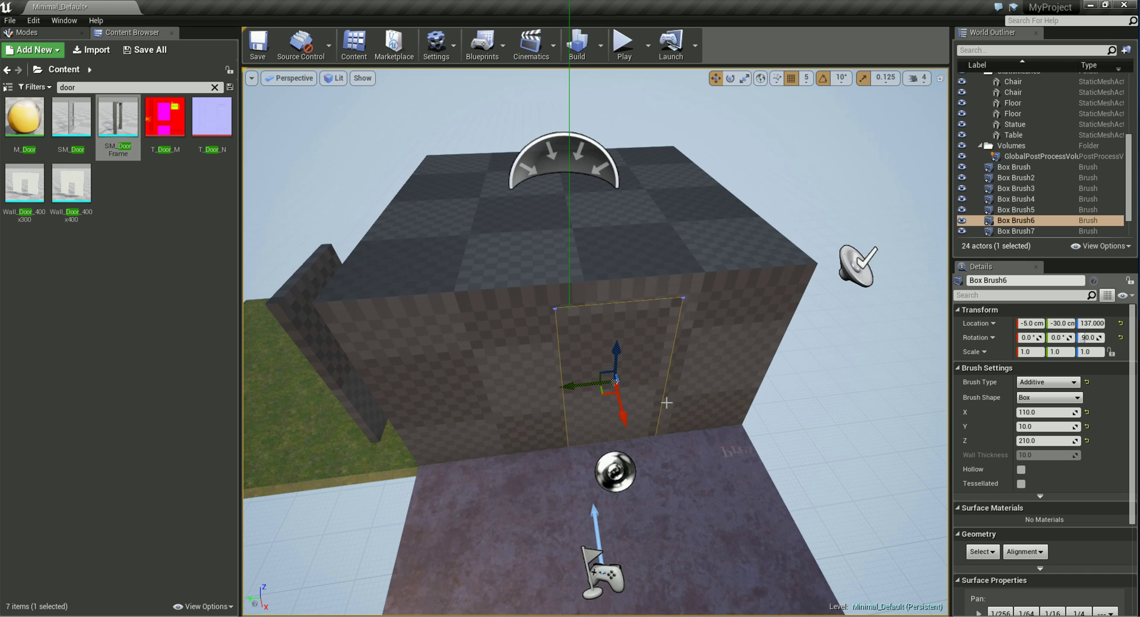
{"action": "scroll", "coordinate": [667, 403], "scroll_direction": "up", "scroll_amount": 2}
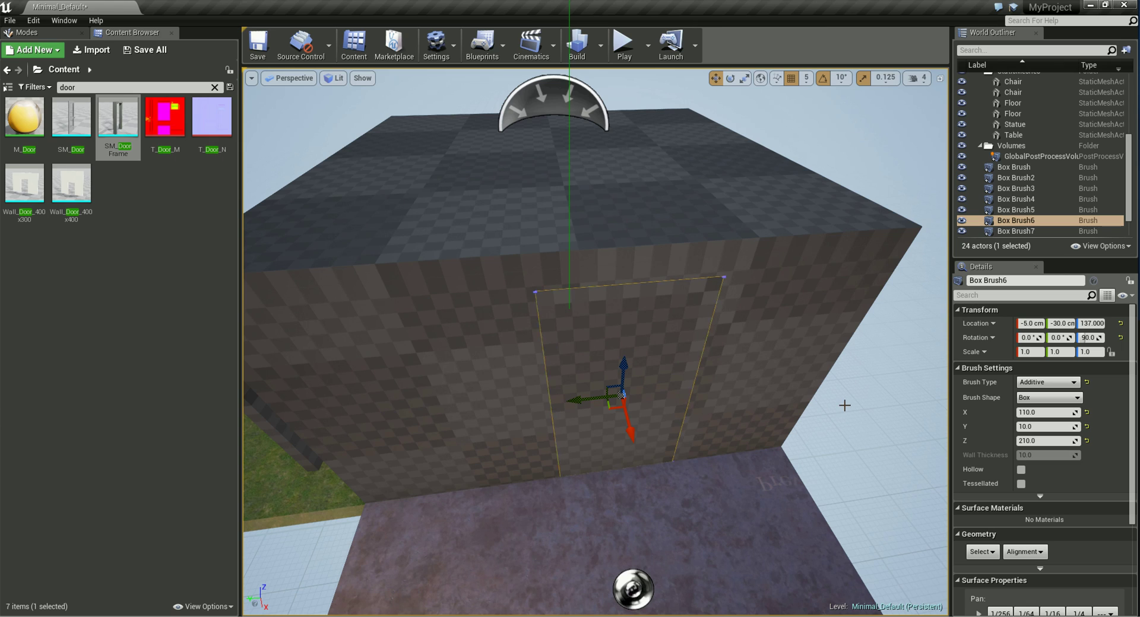
Slide Box Brush6 along the wall and set its Brush Type to Subtractive to cut a doorway
{"action": "left_click_drag", "start_coordinate": [570, 403], "coordinate": [527, 403]}
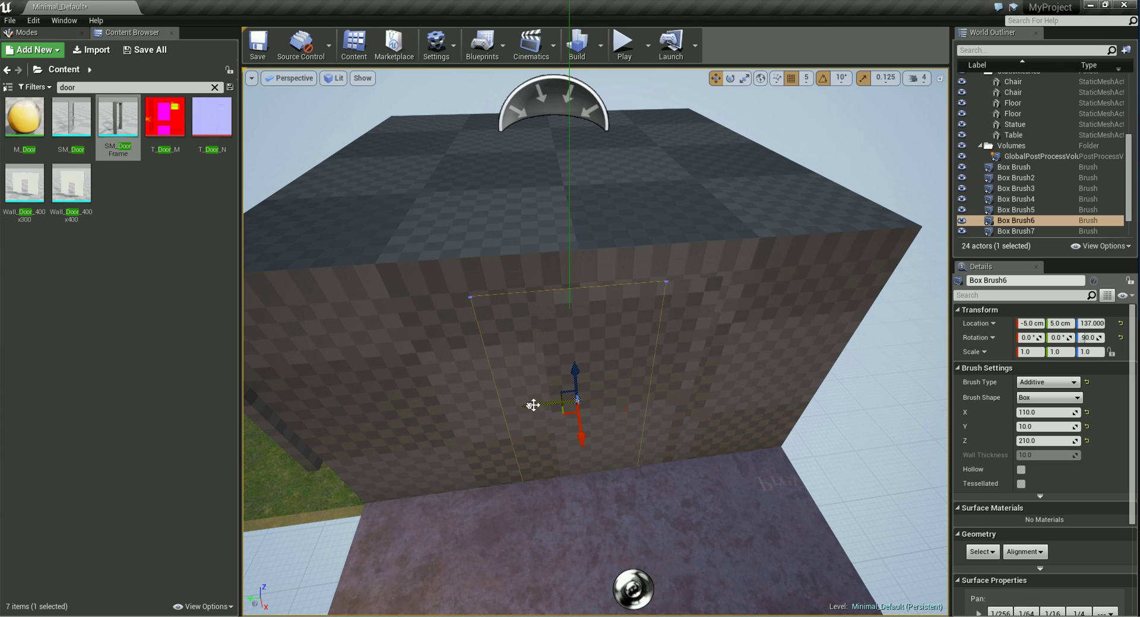
{"action": "left_click", "coordinate": [1048, 397]}
{"action": "left_click", "coordinate": [1046, 383]}
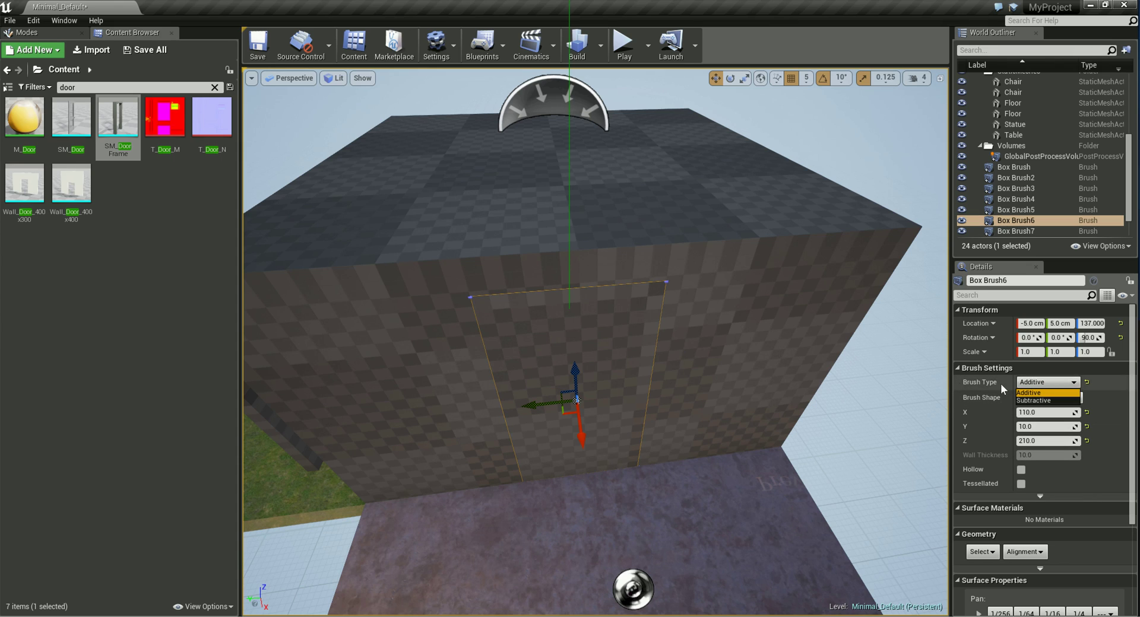
{"action": "left_click", "coordinate": [1038, 402]}
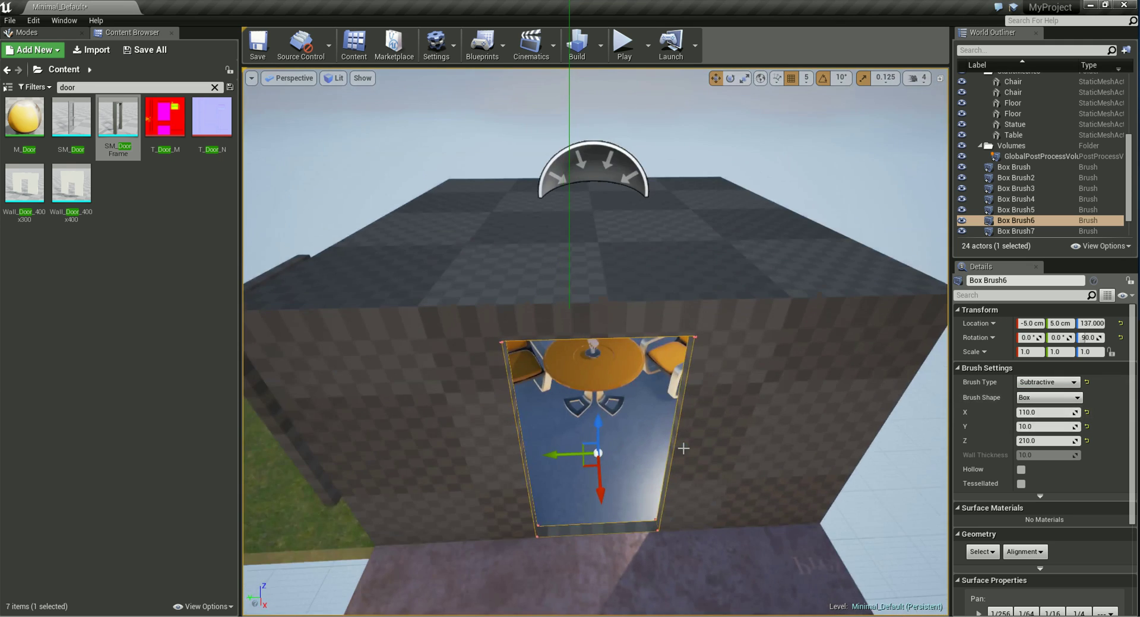
{"action": "scroll", "coordinate": [679, 453], "scroll_direction": "up", "scroll_amount": 5}
{"action": "scroll", "coordinate": [675, 467], "scroll_direction": "down", "scroll_amount": 5}
{"action": "mouse_move", "coordinate": [692, 477]}
{"action": "right_mouse_down"}
{"action": "mouse_move", "coordinate": [676, 510]}
{"action": "mouse_move", "coordinate": [680, 483]}
{"action": "right_mouse_up"}
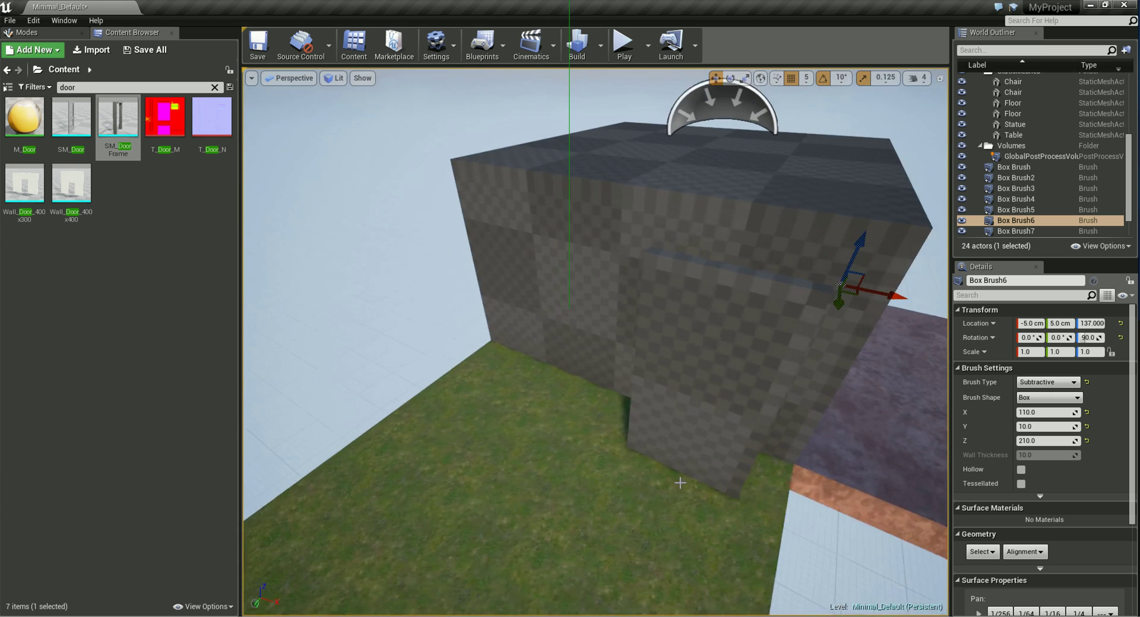
{"action": "left_click", "coordinate": [684, 416]}
Set Box Brush7 to Subtractive and slide it along the wall
{"action": "left_click", "coordinate": [1047, 382]}
{"action": "left_click", "coordinate": [1035, 403]}
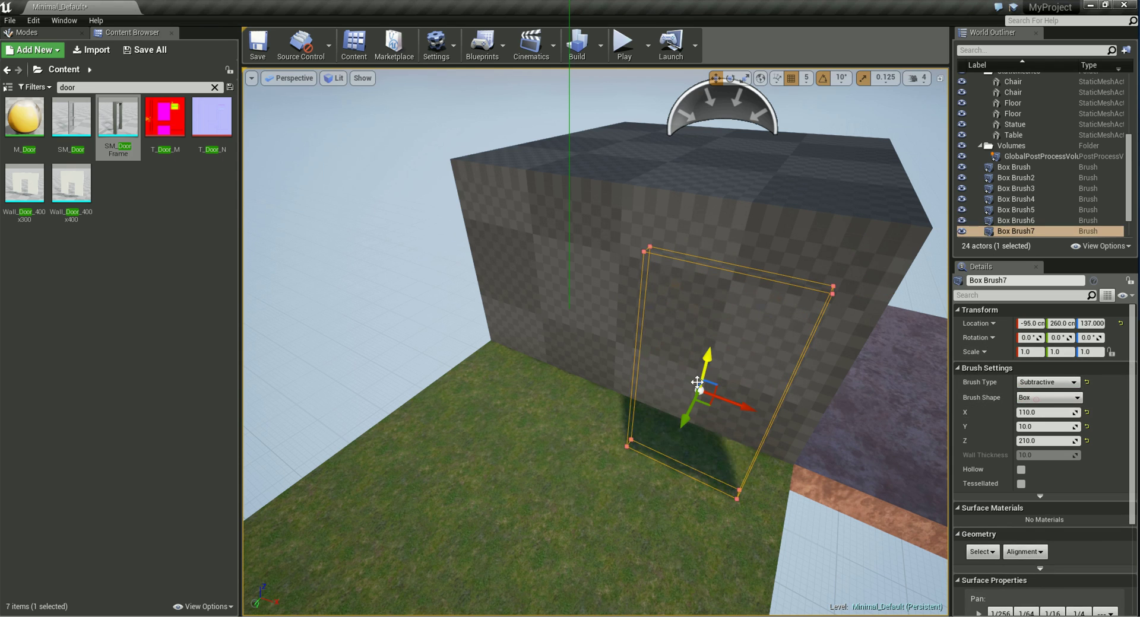
{"action": "left_click_drag", "start_coordinate": [689, 415], "coordinate": [731, 374]}
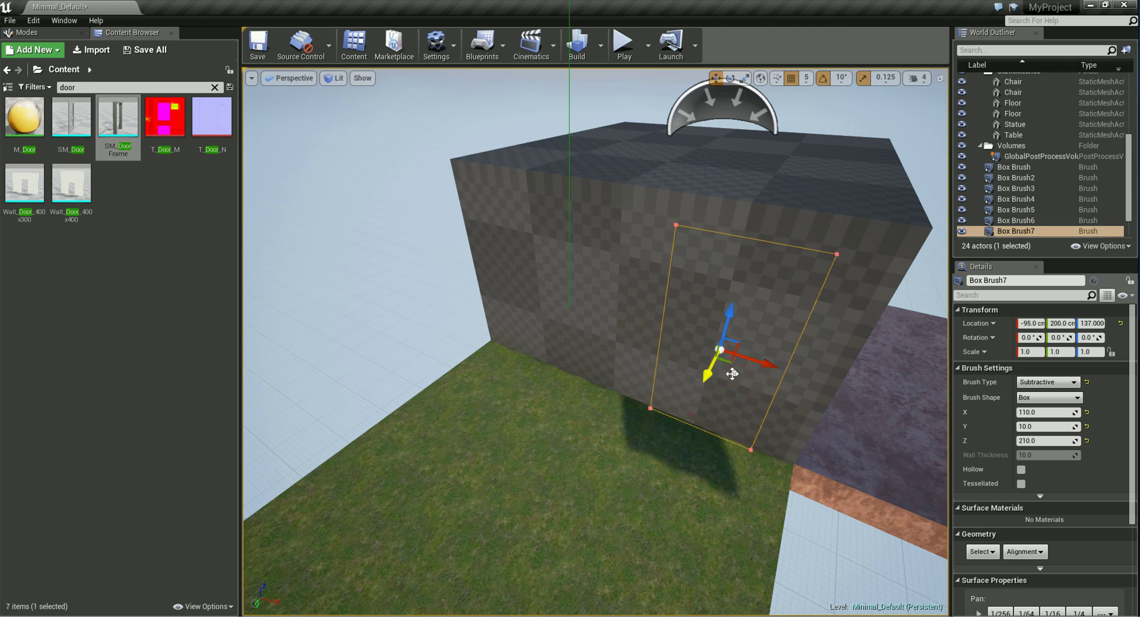
{"action": "left_click_drag", "start_coordinate": [736, 372], "coordinate": [702, 343]}
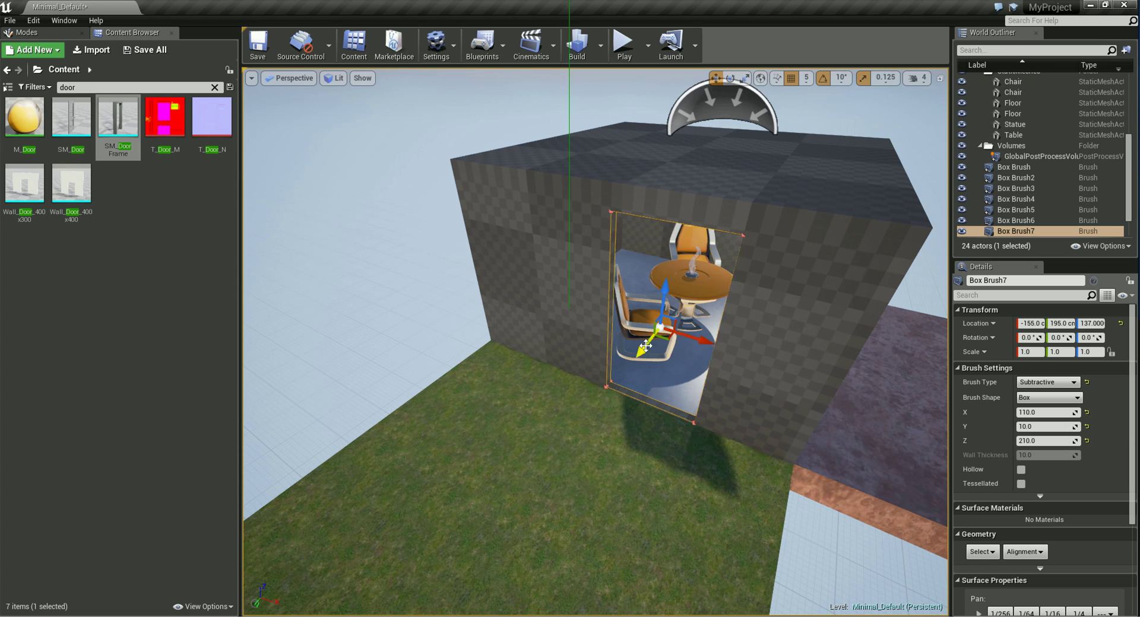
{"action": "left_click_drag", "start_coordinate": [645, 347], "coordinate": [644, 348]}
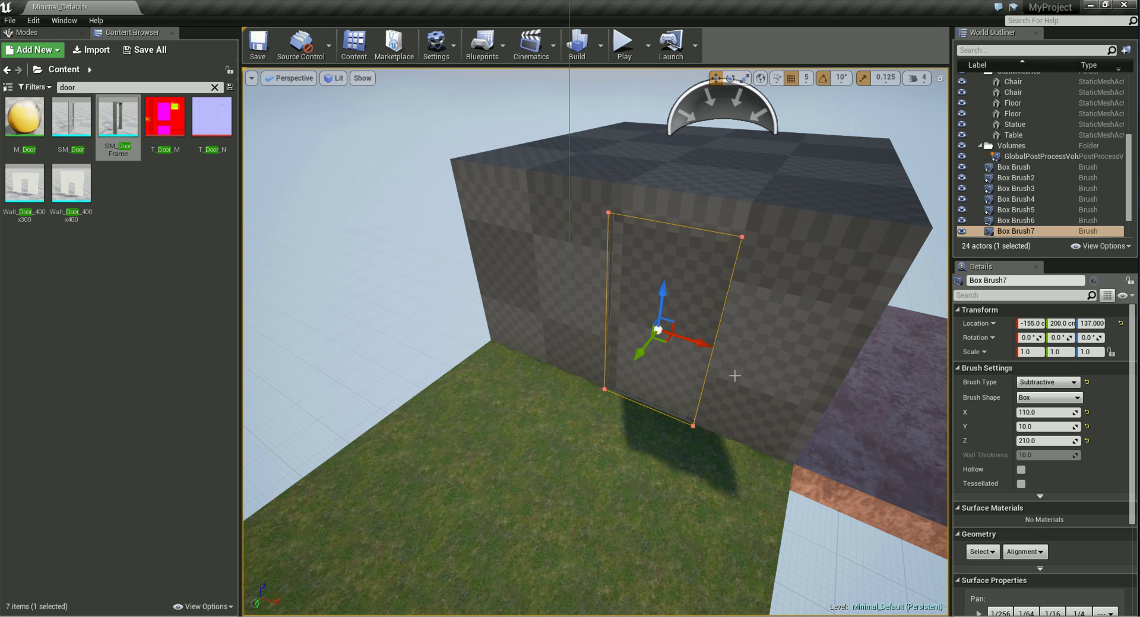
Shift Box Brush7 through the wall to open a second doorway, then place an SM_DoorFrame at -165, 235, 30
{"action": "scroll", "coordinate": [763, 377], "scroll_direction": "up", "scroll_amount": 2}
{"action": "scroll", "coordinate": [763, 376], "scroll_direction": "up", "scroll_amount": 2}
{"action": "scroll", "coordinate": [732, 398], "scroll_direction": "up", "scroll_amount": 2}
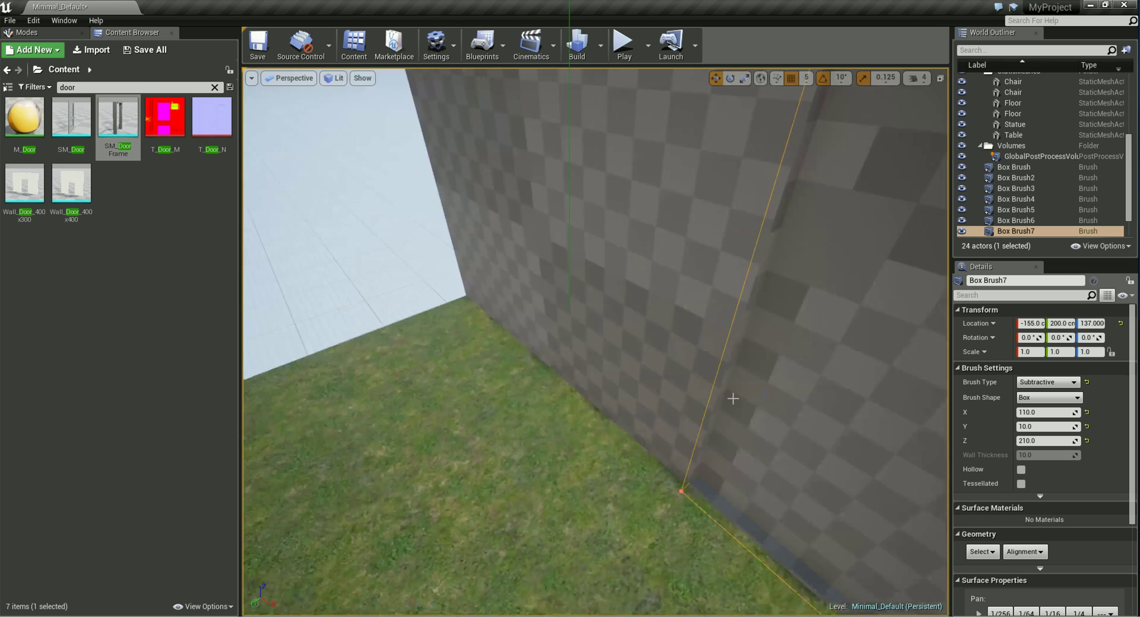
{"action": "right_click_drag", "start_coordinate": [733, 398], "coordinate": [748, 402]}
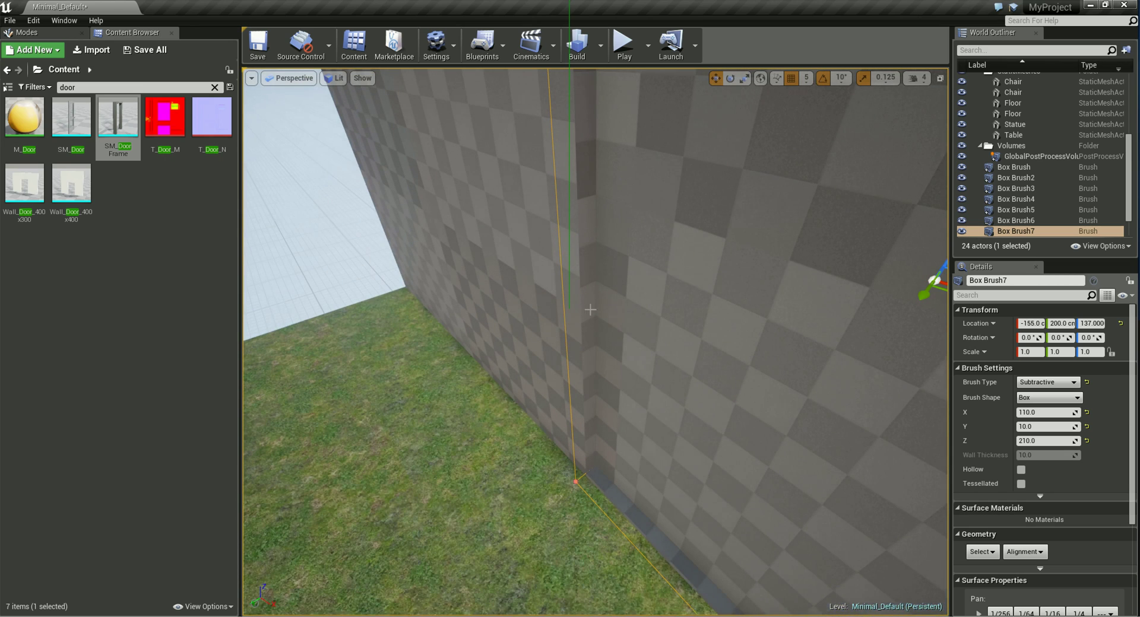
{"action": "right_click_drag", "start_coordinate": [596, 296], "coordinate": [606, 300]}
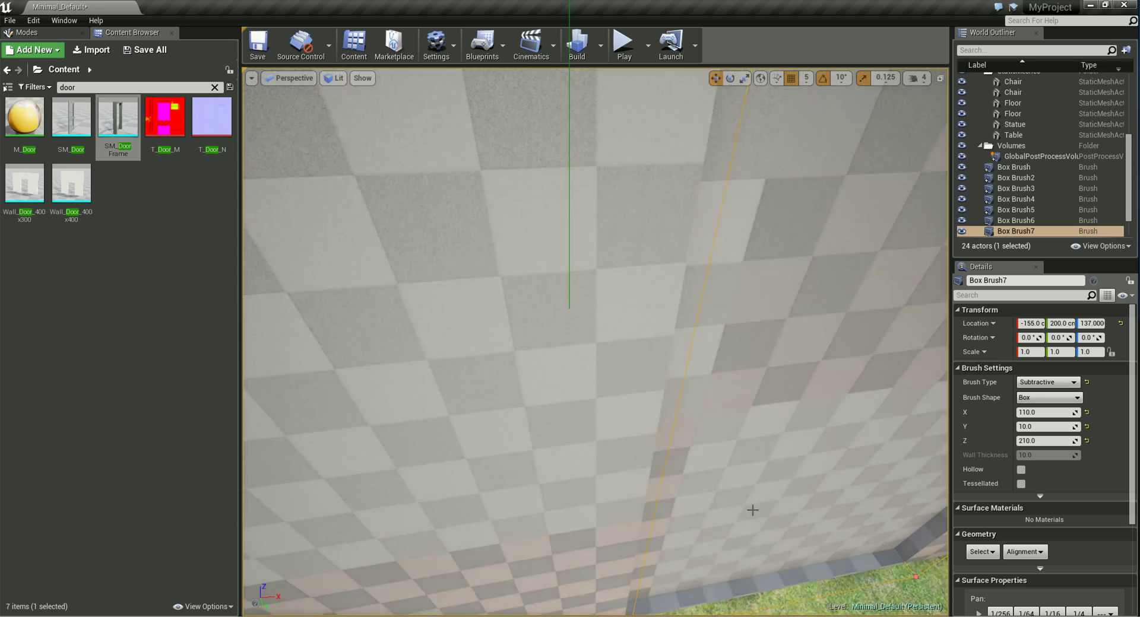
{"action": "scroll", "coordinate": [657, 480], "scroll_direction": "down", "scroll_amount": 2}
{"action": "scroll", "coordinate": [648, 468], "scroll_direction": "down", "scroll_amount": 2}
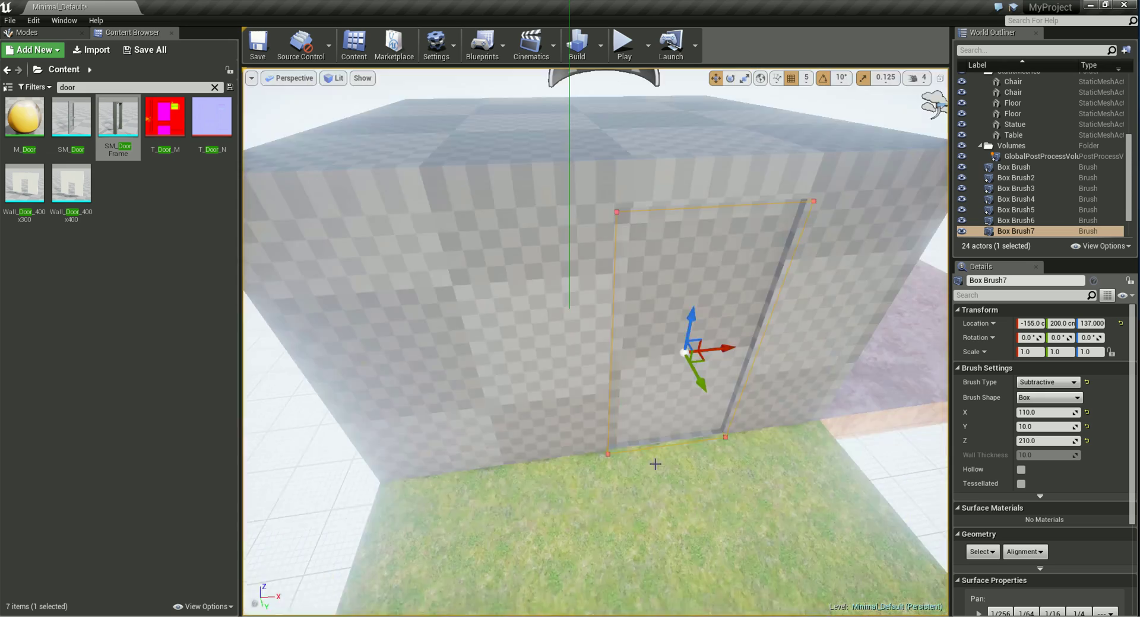
{"action": "scroll", "coordinate": [657, 463], "scroll_direction": "down", "scroll_amount": 2}
{"action": "scroll", "coordinate": [652, 462], "scroll_direction": "down", "scroll_amount": 2}
{"action": "right_click_drag", "start_coordinate": [620, 464], "coordinate": [651, 445]}
{"action": "left_click_drag", "start_coordinate": [644, 411], "coordinate": [645, 415]}
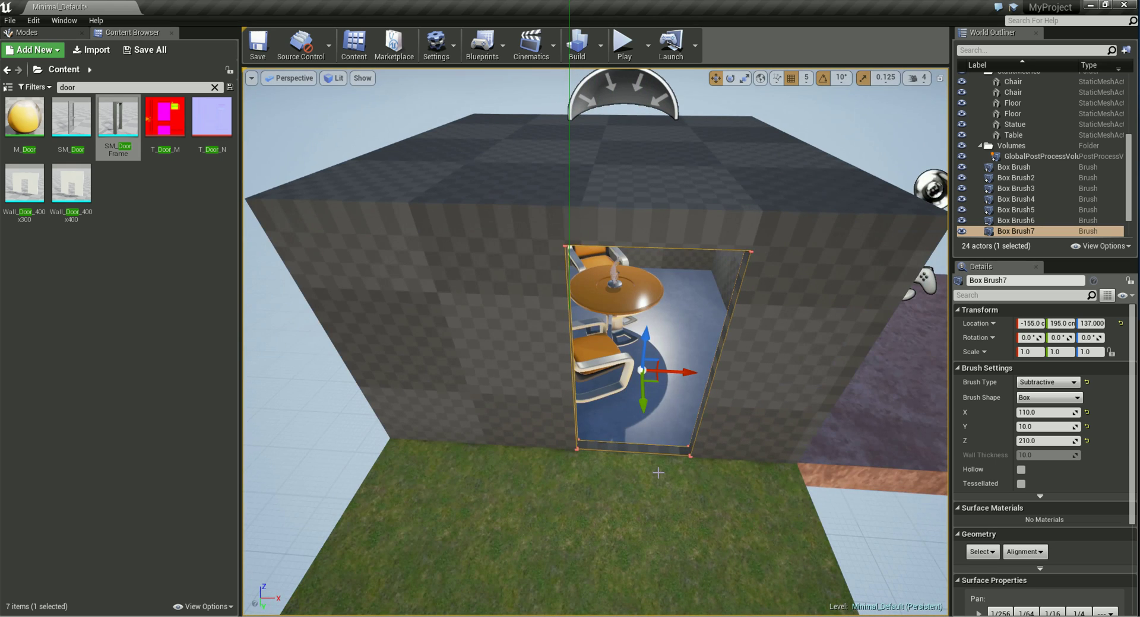
{"action": "left_click_drag", "start_coordinate": [118, 119], "coordinate": [621, 507]}
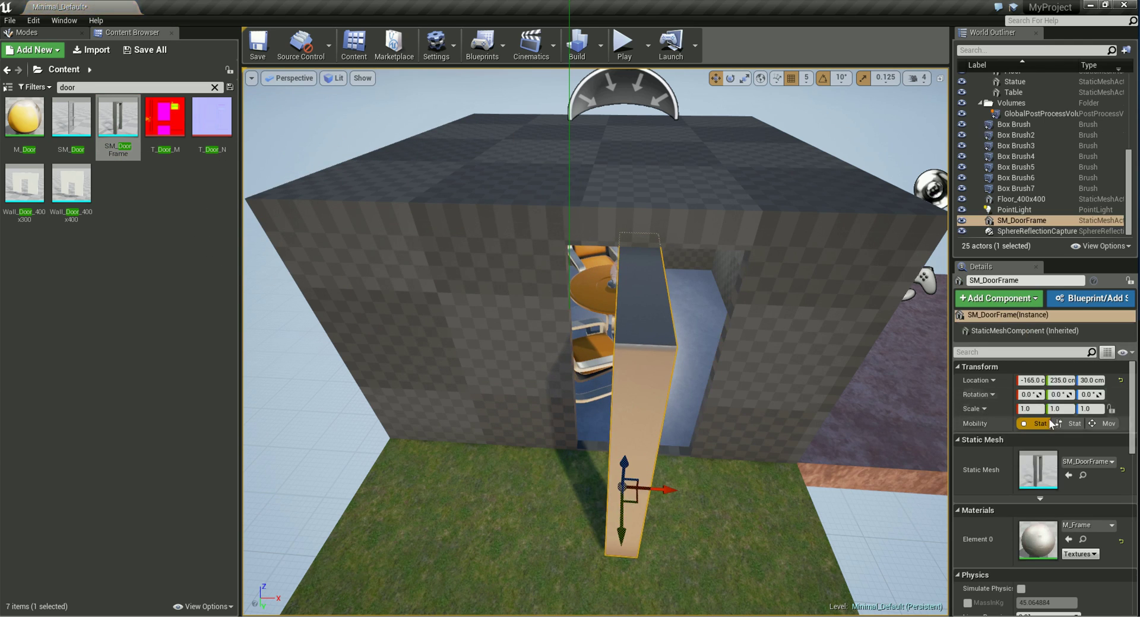
Rotate SM_DoorFrame 90° into the first doorway at -155, 190, 30, then add SM_DoorFrame2
{"action": "left_click", "coordinate": [1082, 394]}
{"action": "type", "text": "90"}
{"action": "key", "text": "Return"}
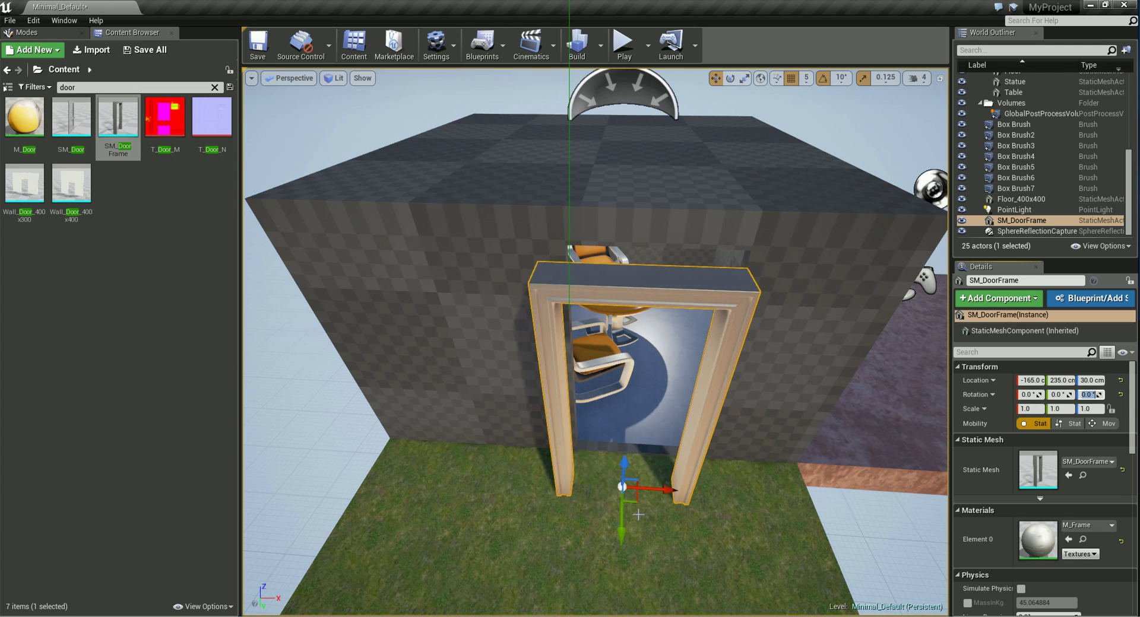
{"action": "left_click_drag", "start_coordinate": [620, 530], "coordinate": [631, 481]}
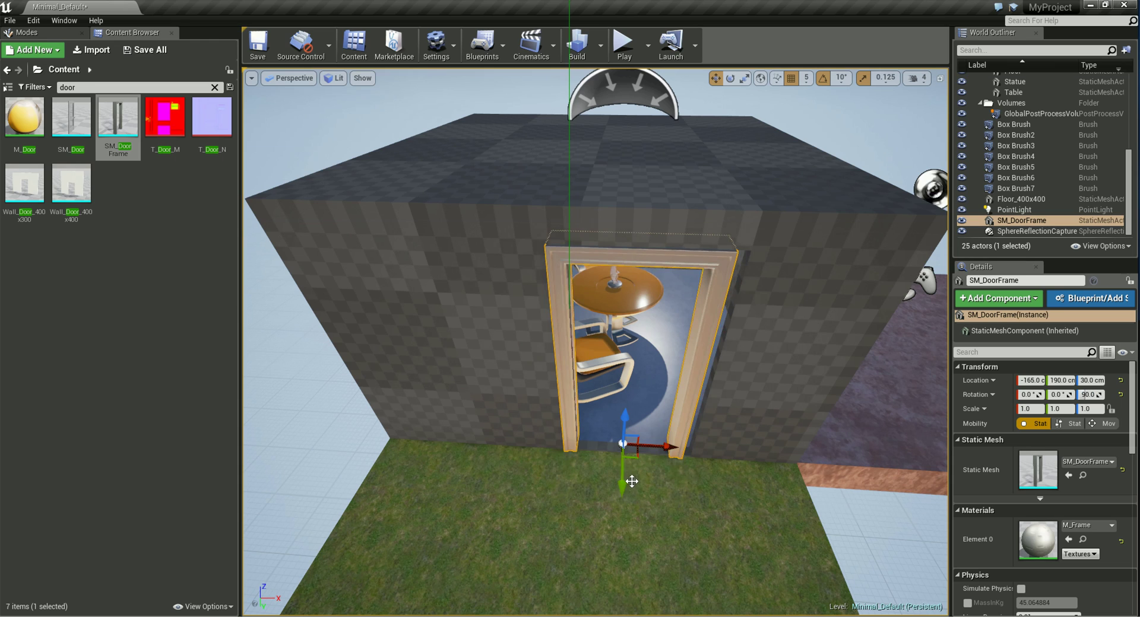
{"action": "mouse_move", "coordinate": [656, 445]}
{"action": "left_mouse_down"}
{"action": "mouse_move", "coordinate": [702, 470]}
{"action": "mouse_move", "coordinate": [598, 467]}
{"action": "mouse_move", "coordinate": [679, 475]}
{"action": "mouse_move", "coordinate": [611, 453]}
{"action": "mouse_move", "coordinate": [605, 480]}
{"action": "mouse_move", "coordinate": [690, 467]}
{"action": "mouse_move", "coordinate": [689, 479]}
{"action": "left_mouse_up"}
{"action": "scroll", "coordinate": [688, 468], "scroll_direction": "down", "scroll_amount": 5}
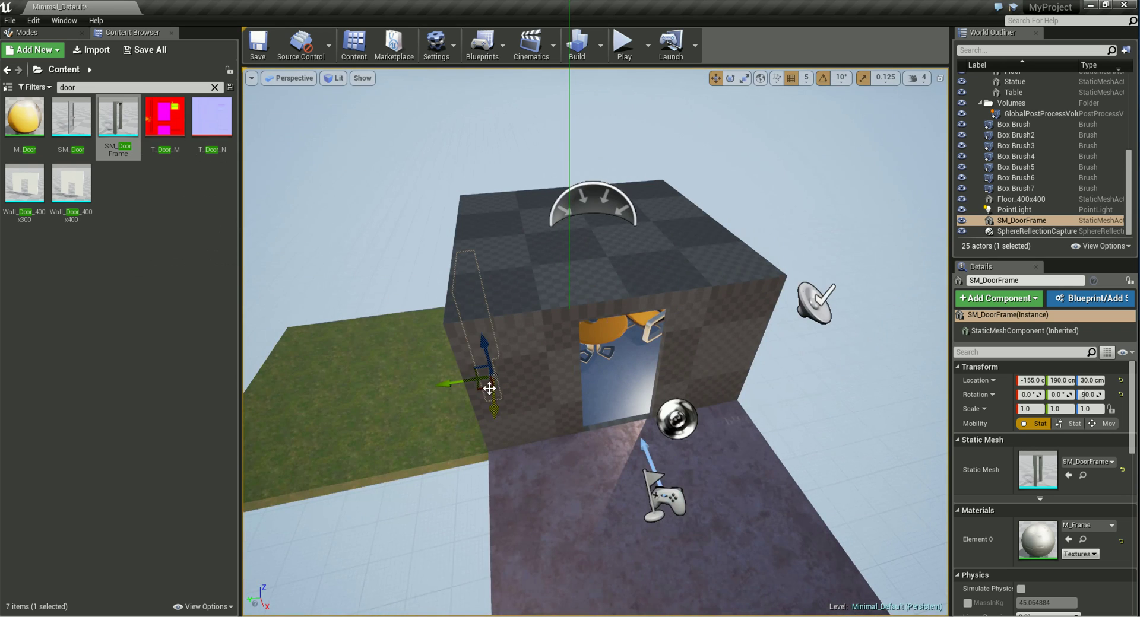
{"action": "mouse_move", "coordinate": [118, 125]}
{"action": "left_mouse_down"}
{"action": "mouse_move", "coordinate": [683, 451]}
{"action": "mouse_move", "coordinate": [588, 484]}
{"action": "left_mouse_up"}
Slide SM_DoorFrame2 toward the second wall opening and adjust its depth
{"action": "left_click_drag", "start_coordinate": [632, 517], "coordinate": [604, 457]}
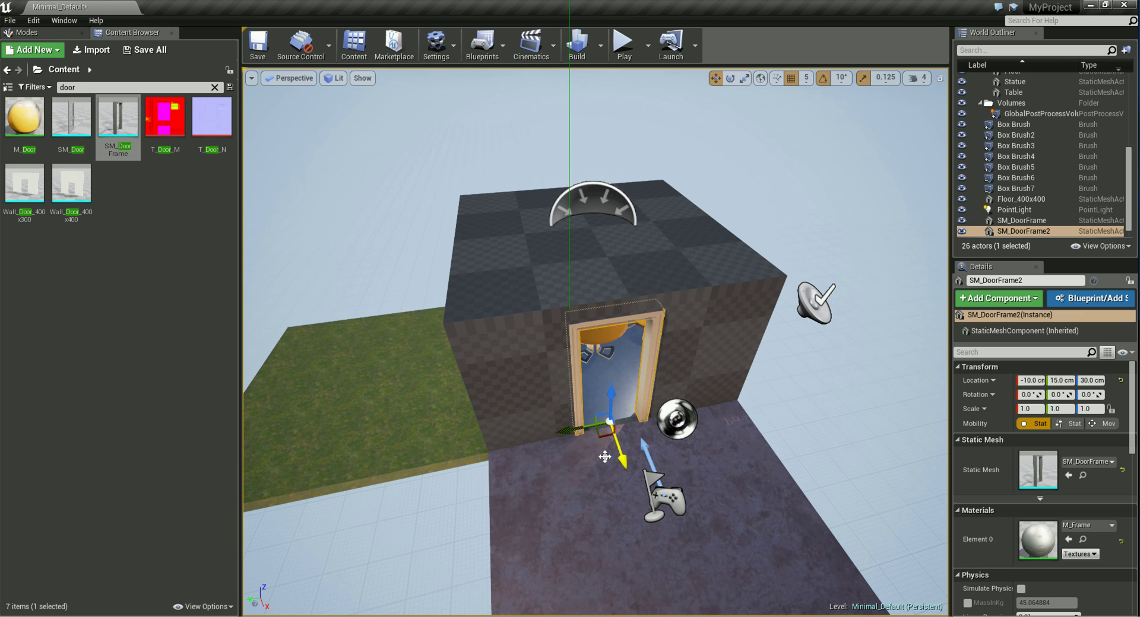
{"action": "left_click_drag", "start_coordinate": [565, 431], "coordinate": [585, 427]}
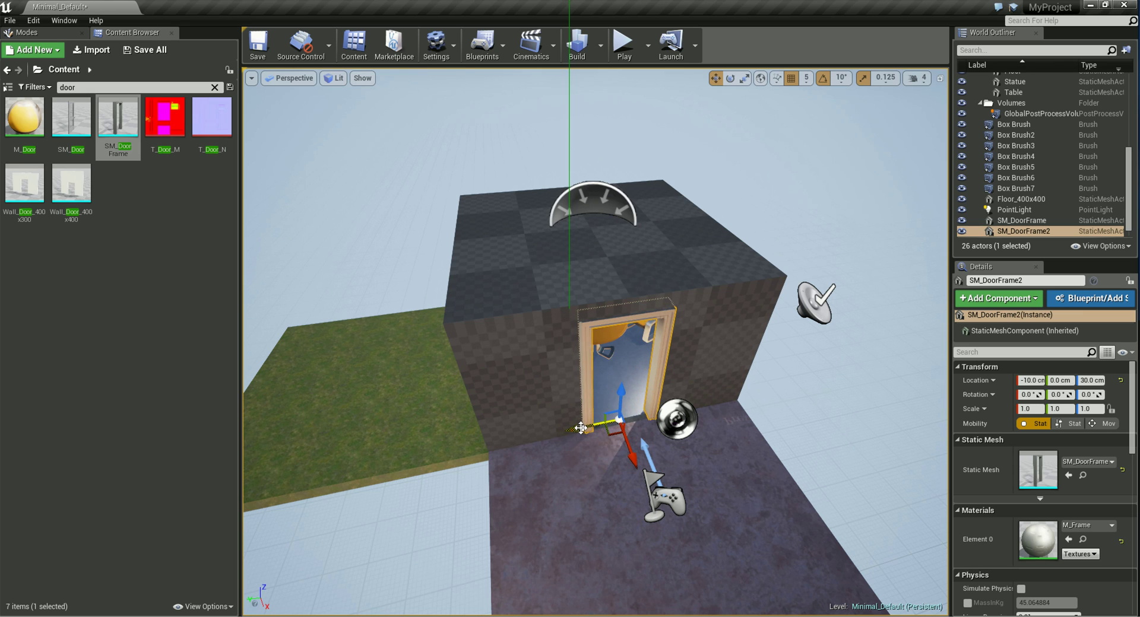
{"action": "scroll", "coordinate": [600, 464], "scroll_direction": "up", "scroll_amount": 3}
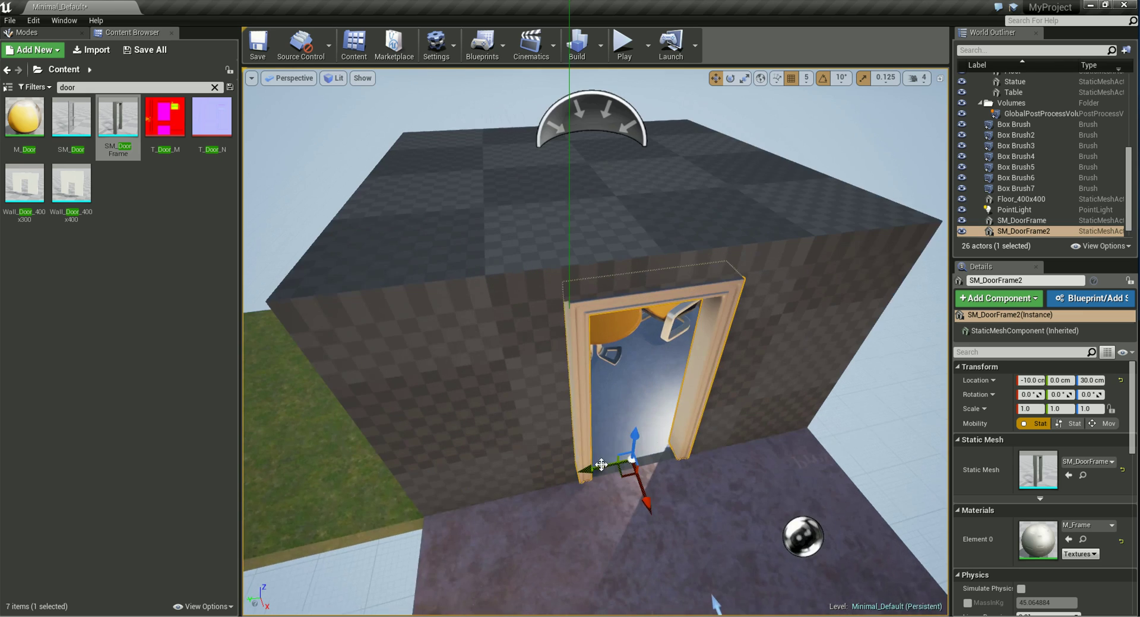
{"action": "left_click_drag", "start_coordinate": [600, 465], "coordinate": [531, 462]}
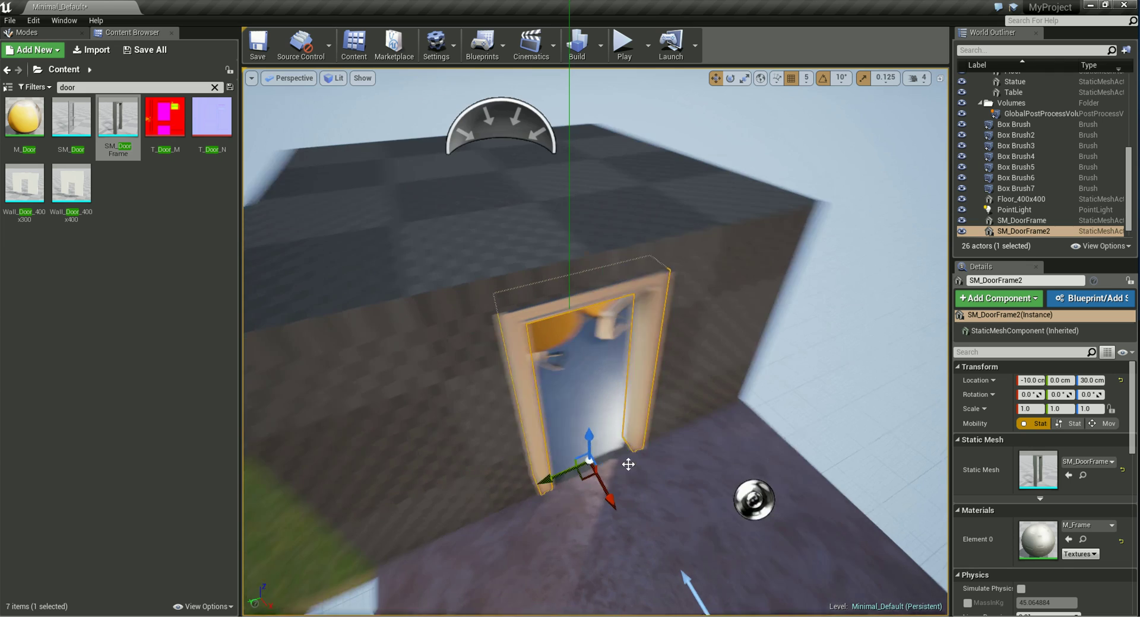
{"action": "right_click", "coordinate": [540, 459]}
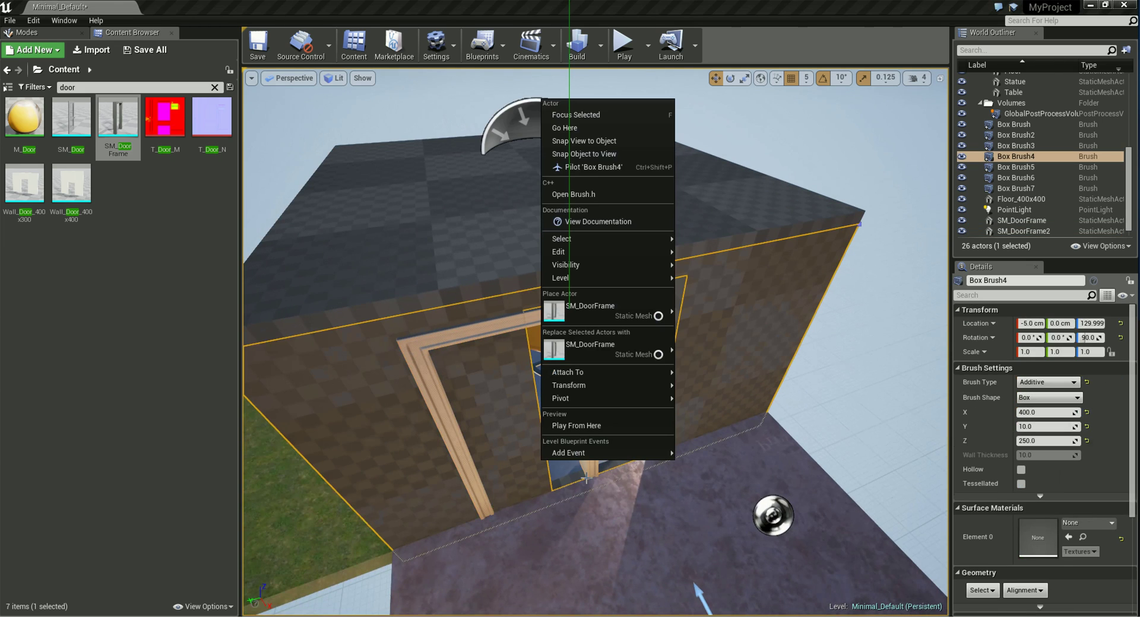
{"action": "left_click", "coordinate": [711, 557]}
Reselect SM_DoorFrame2 and settle it flush in the doorway at -10, 5, 30
{"action": "left_click", "coordinate": [591, 443]}
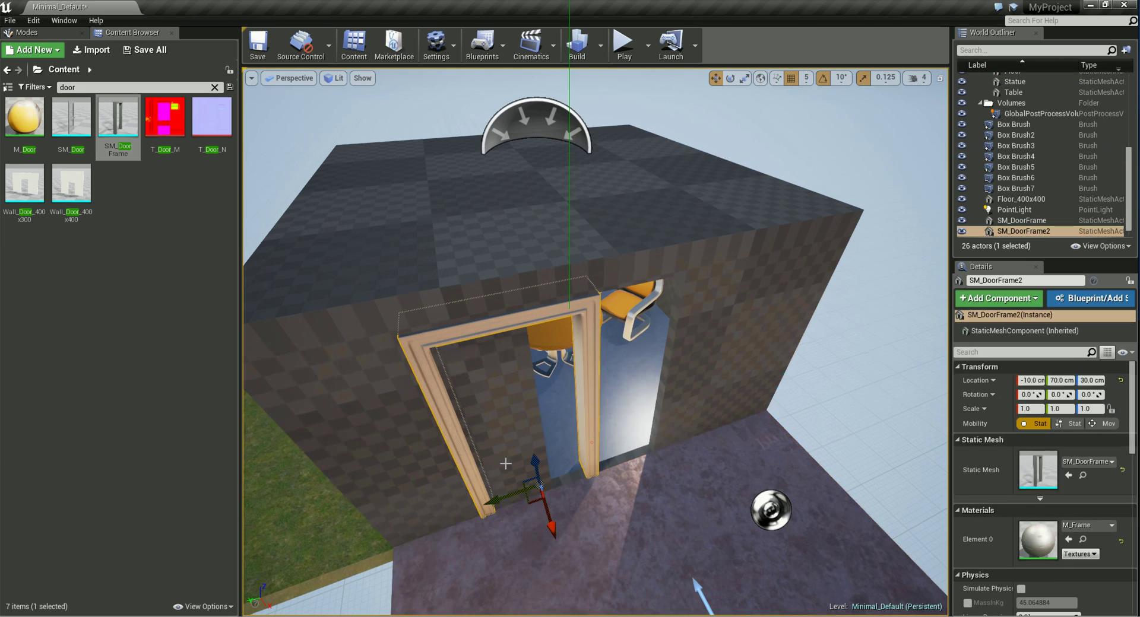
{"action": "left_click_drag", "start_coordinate": [503, 494], "coordinate": [569, 474]}
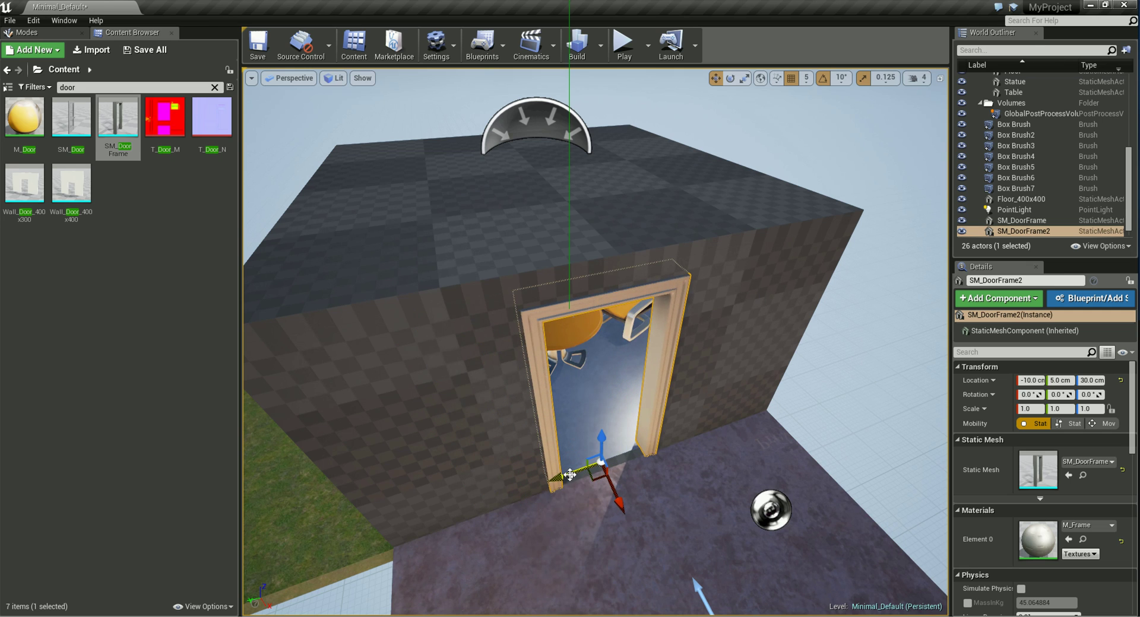
{"action": "right_click_drag", "start_coordinate": [607, 506], "coordinate": [605, 489]}
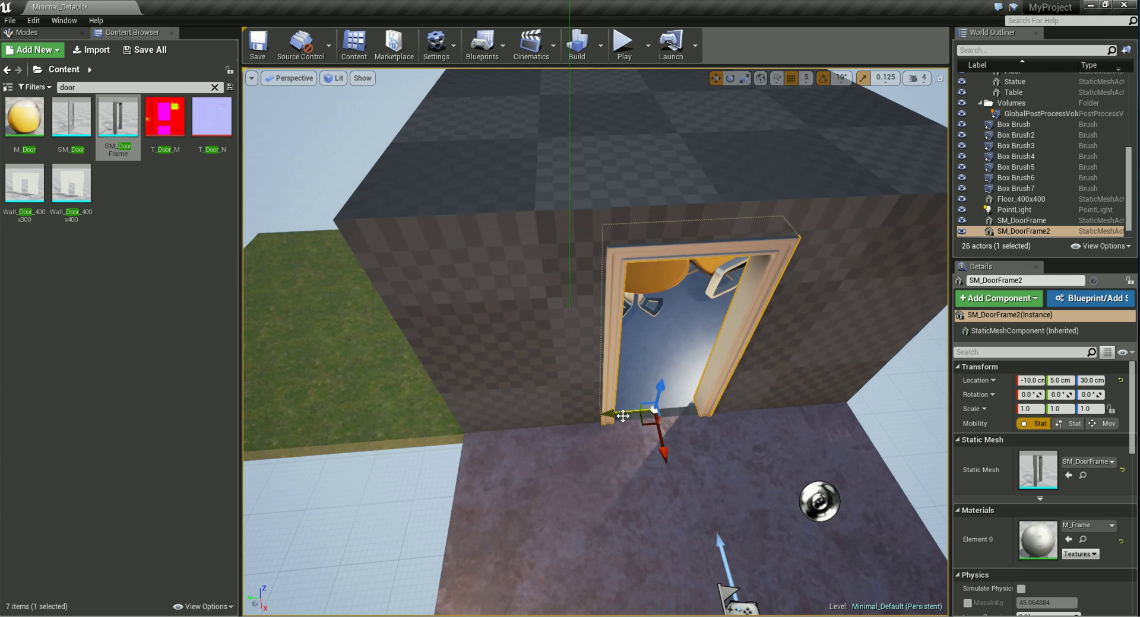
{"action": "mouse_move", "coordinate": [622, 410]}
{"action": "left_mouse_down", "text": "shift"}
{"action": "mouse_move", "coordinate": [561, 410]}
{"action": "mouse_move", "coordinate": [638, 414]}
{"action": "mouse_move", "coordinate": [620, 420]}
{"action": "left_mouse_up", "text": "shift"}
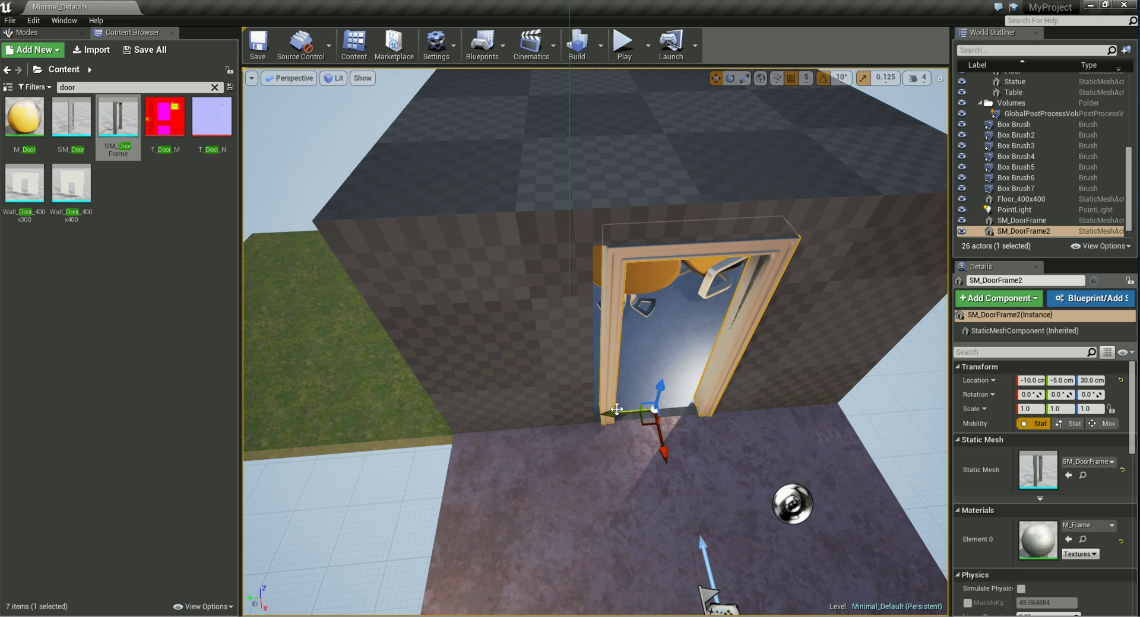
{"action": "left_click_drag", "start_coordinate": [616, 410], "coordinate": [612, 409], "text": "shift"}
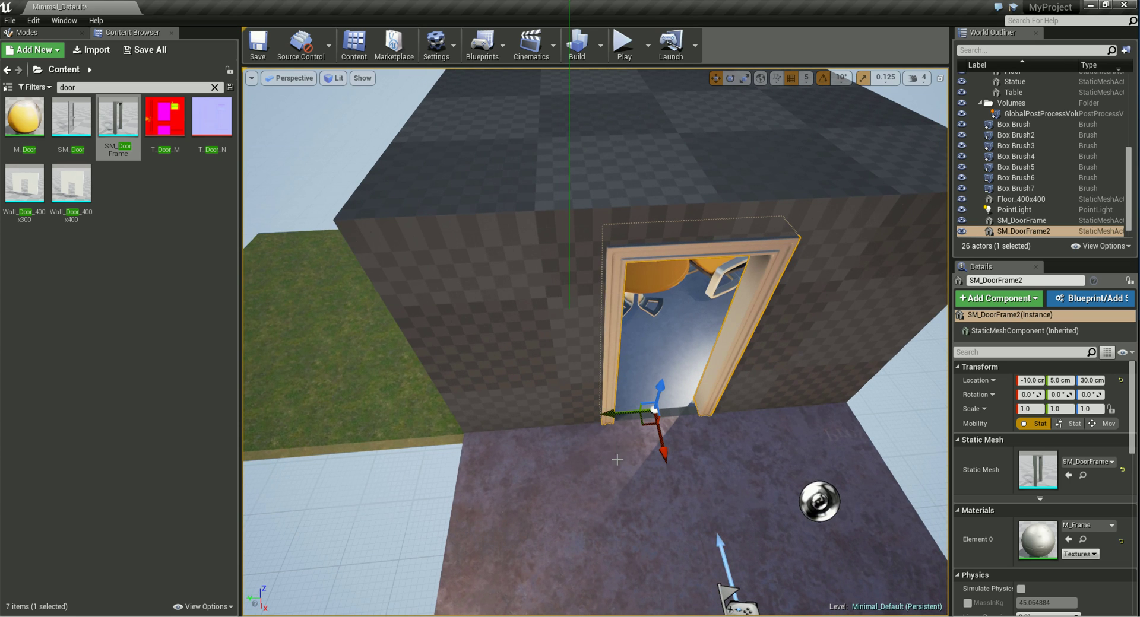
{"action": "key", "text": "f"}
{"action": "left_click_drag", "start_coordinate": [634, 505], "coordinate": [611, 416], "text": "alt"}
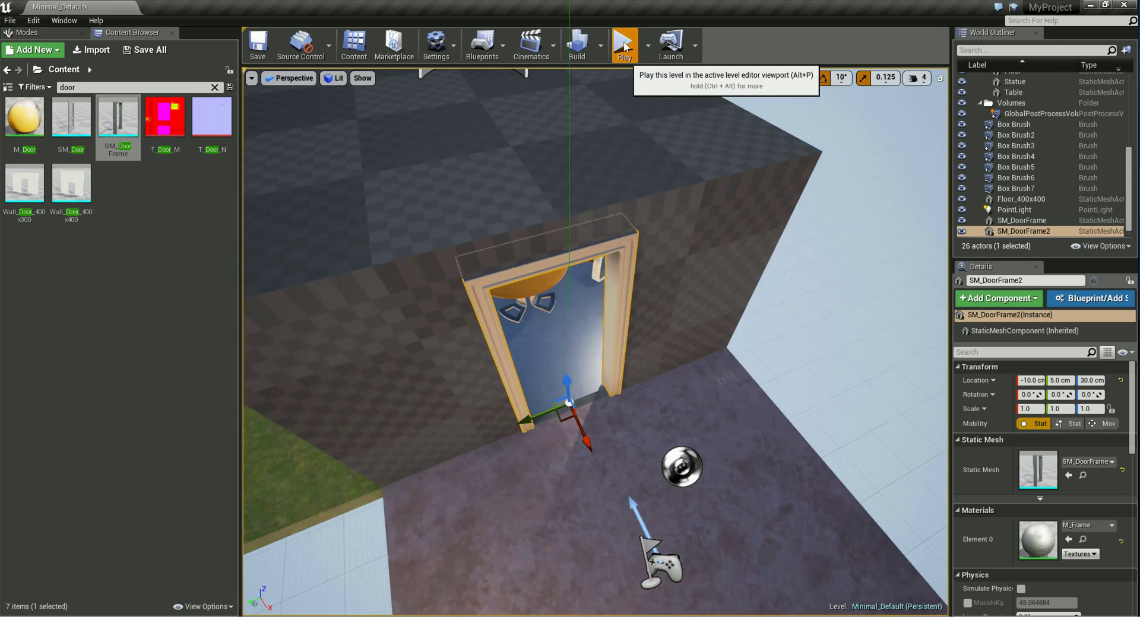
Play the level and walk with W toward the framed doorway of the furnished room
{"action": "left_click", "coordinate": [625, 47]}
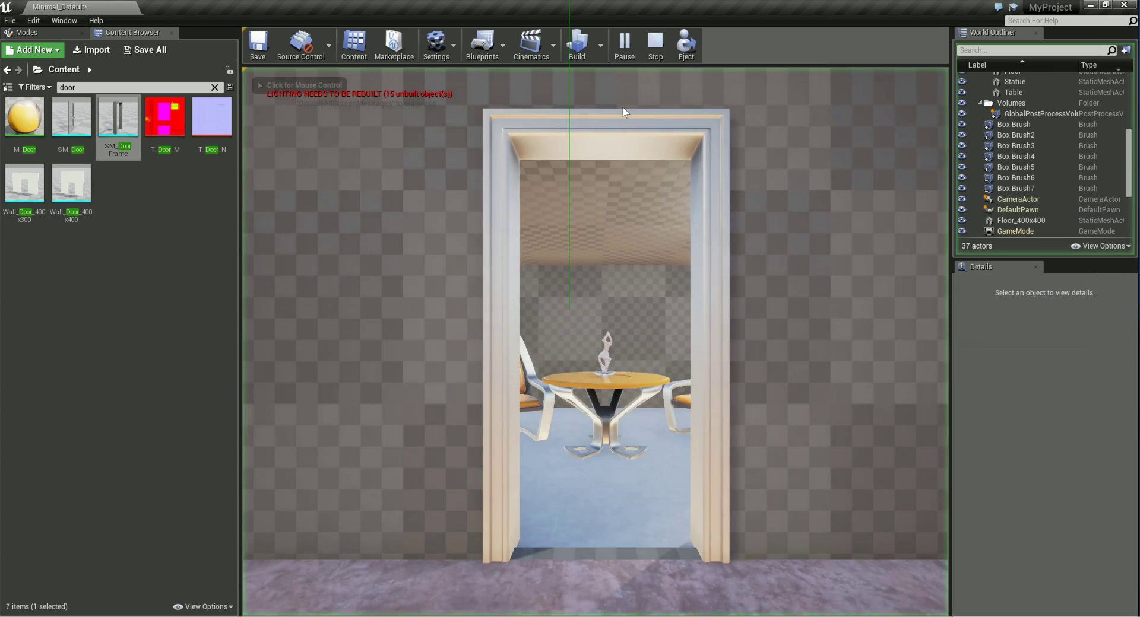
{"action": "left_click", "coordinate": [623, 236]}
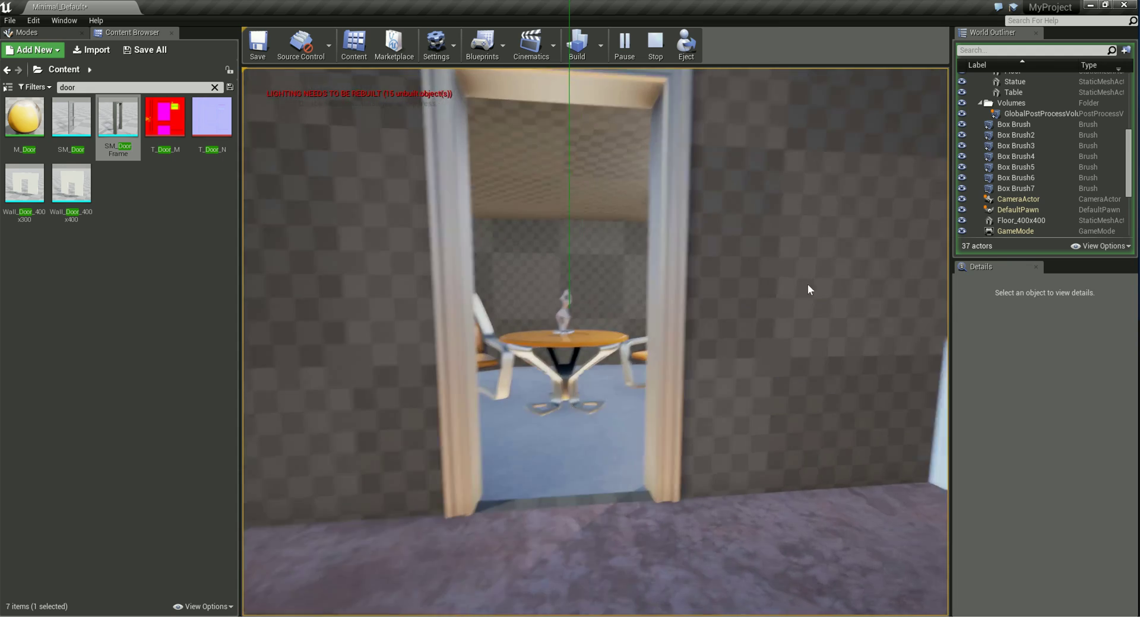
{"action": "key", "text": "w"}
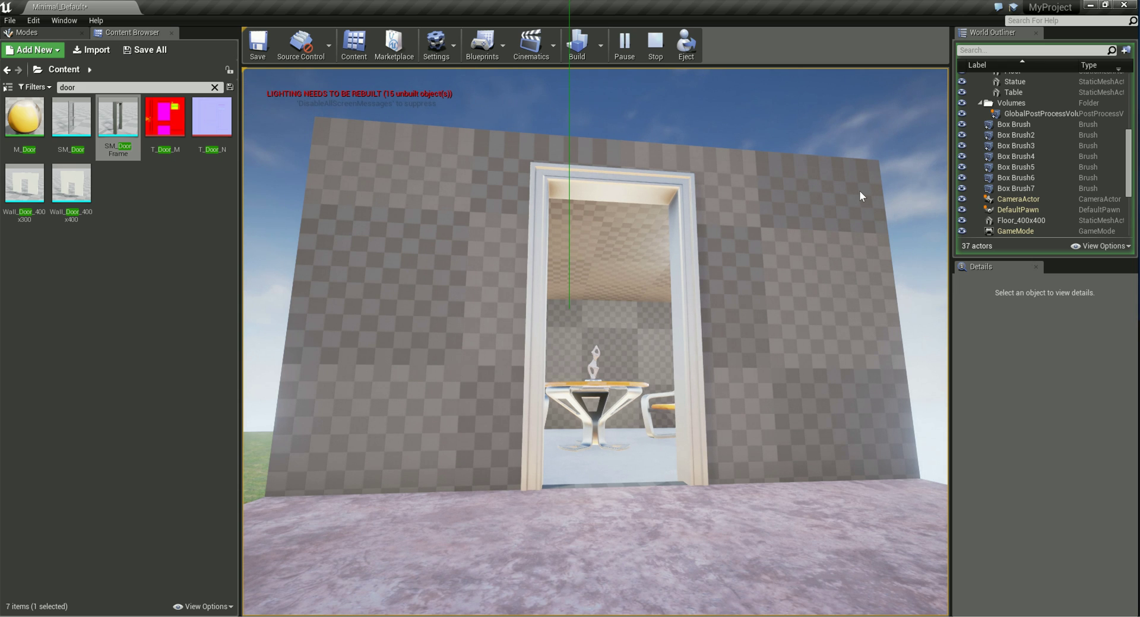
{"action": "key", "text": "w"}
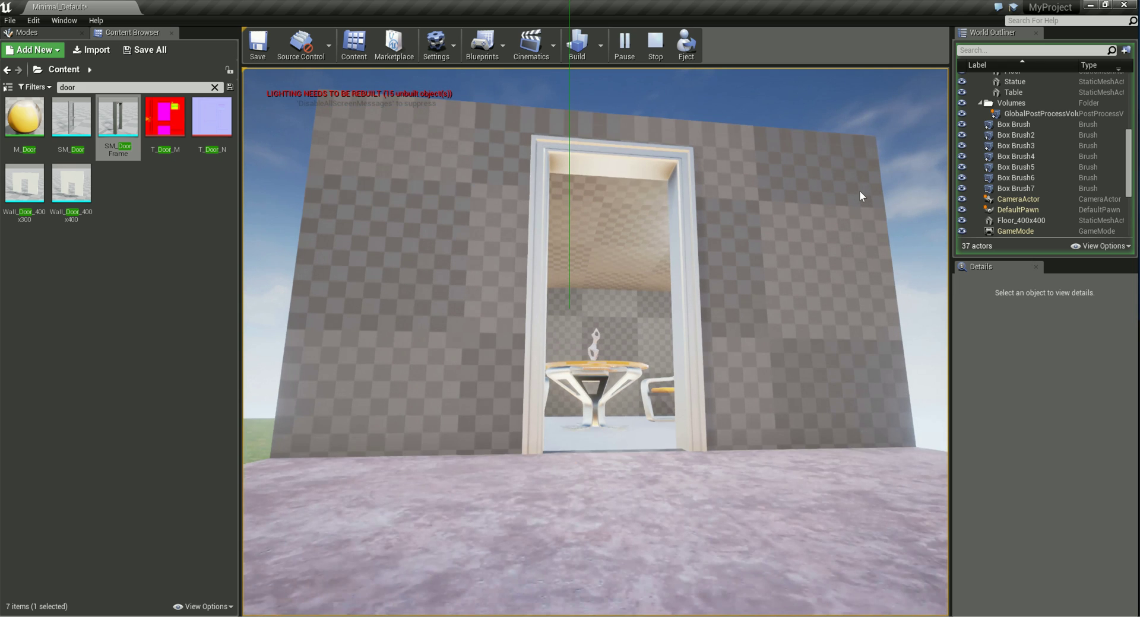